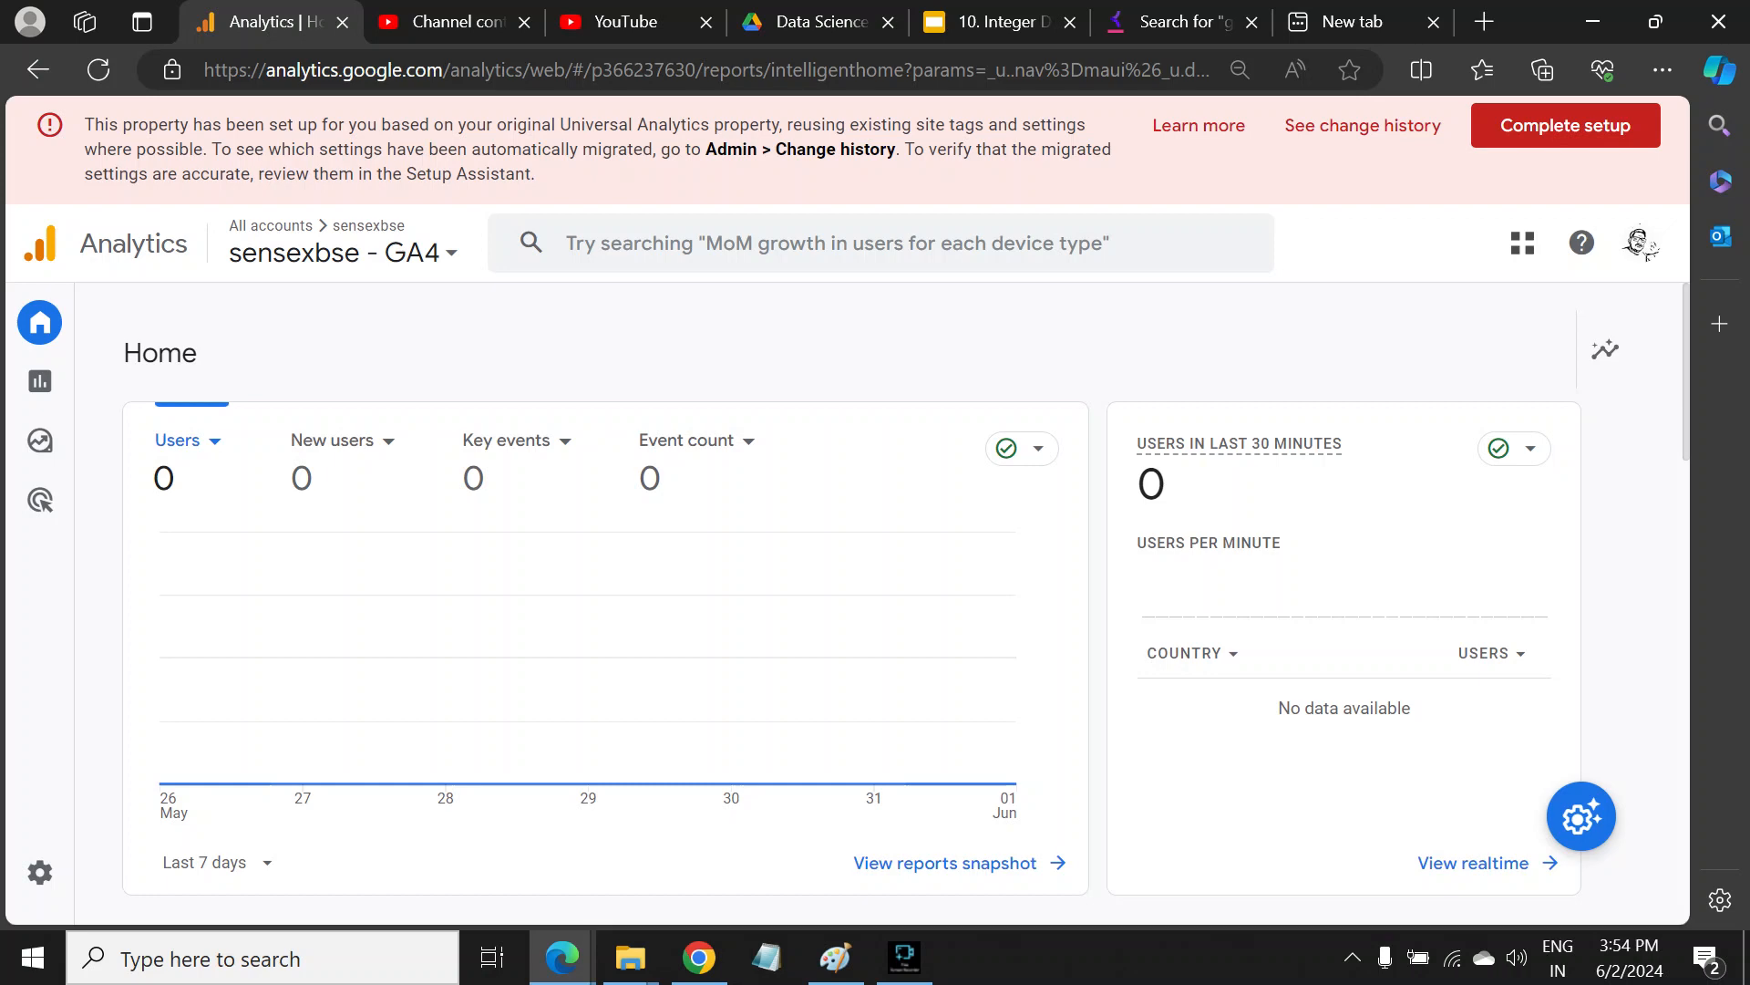
- Open the account's All filters page in the admin settings and read the notice about which properties filters apply to
{"action": "left_click", "coordinate": [40, 872]}
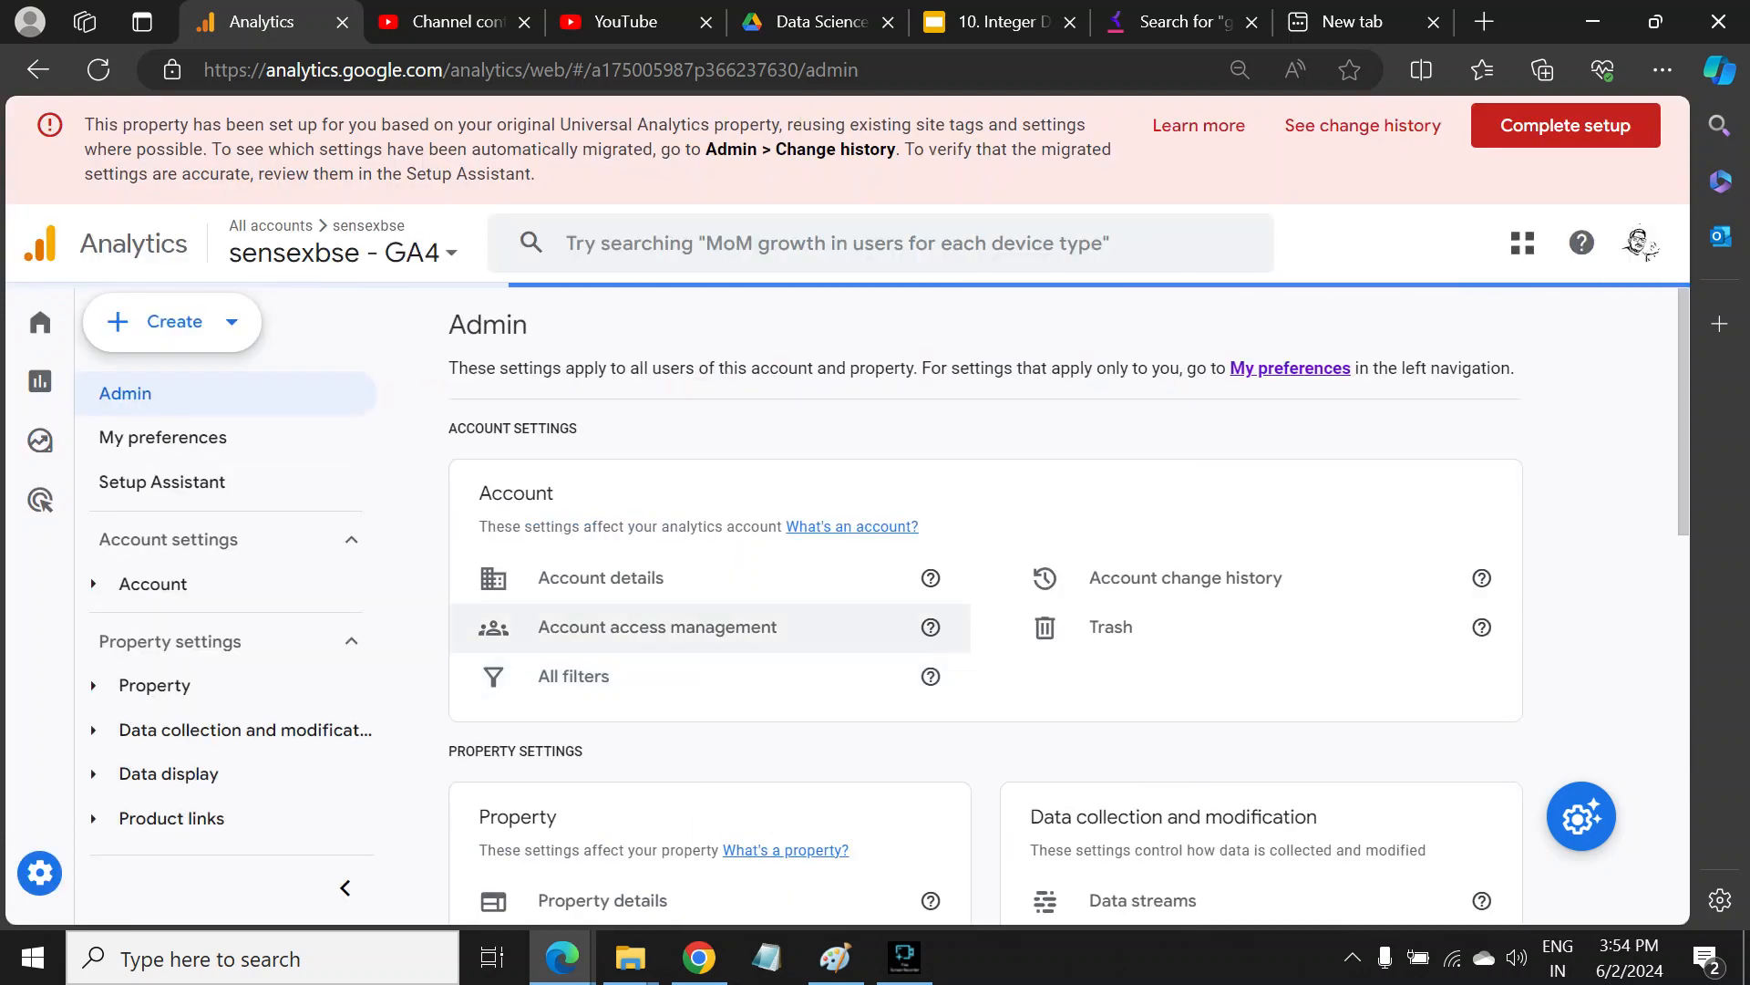
{"action": "scroll", "coordinate": [584, 629], "scroll_direction": "down", "scroll_amount": 1}
{"action": "left_click", "coordinate": [573, 539]}
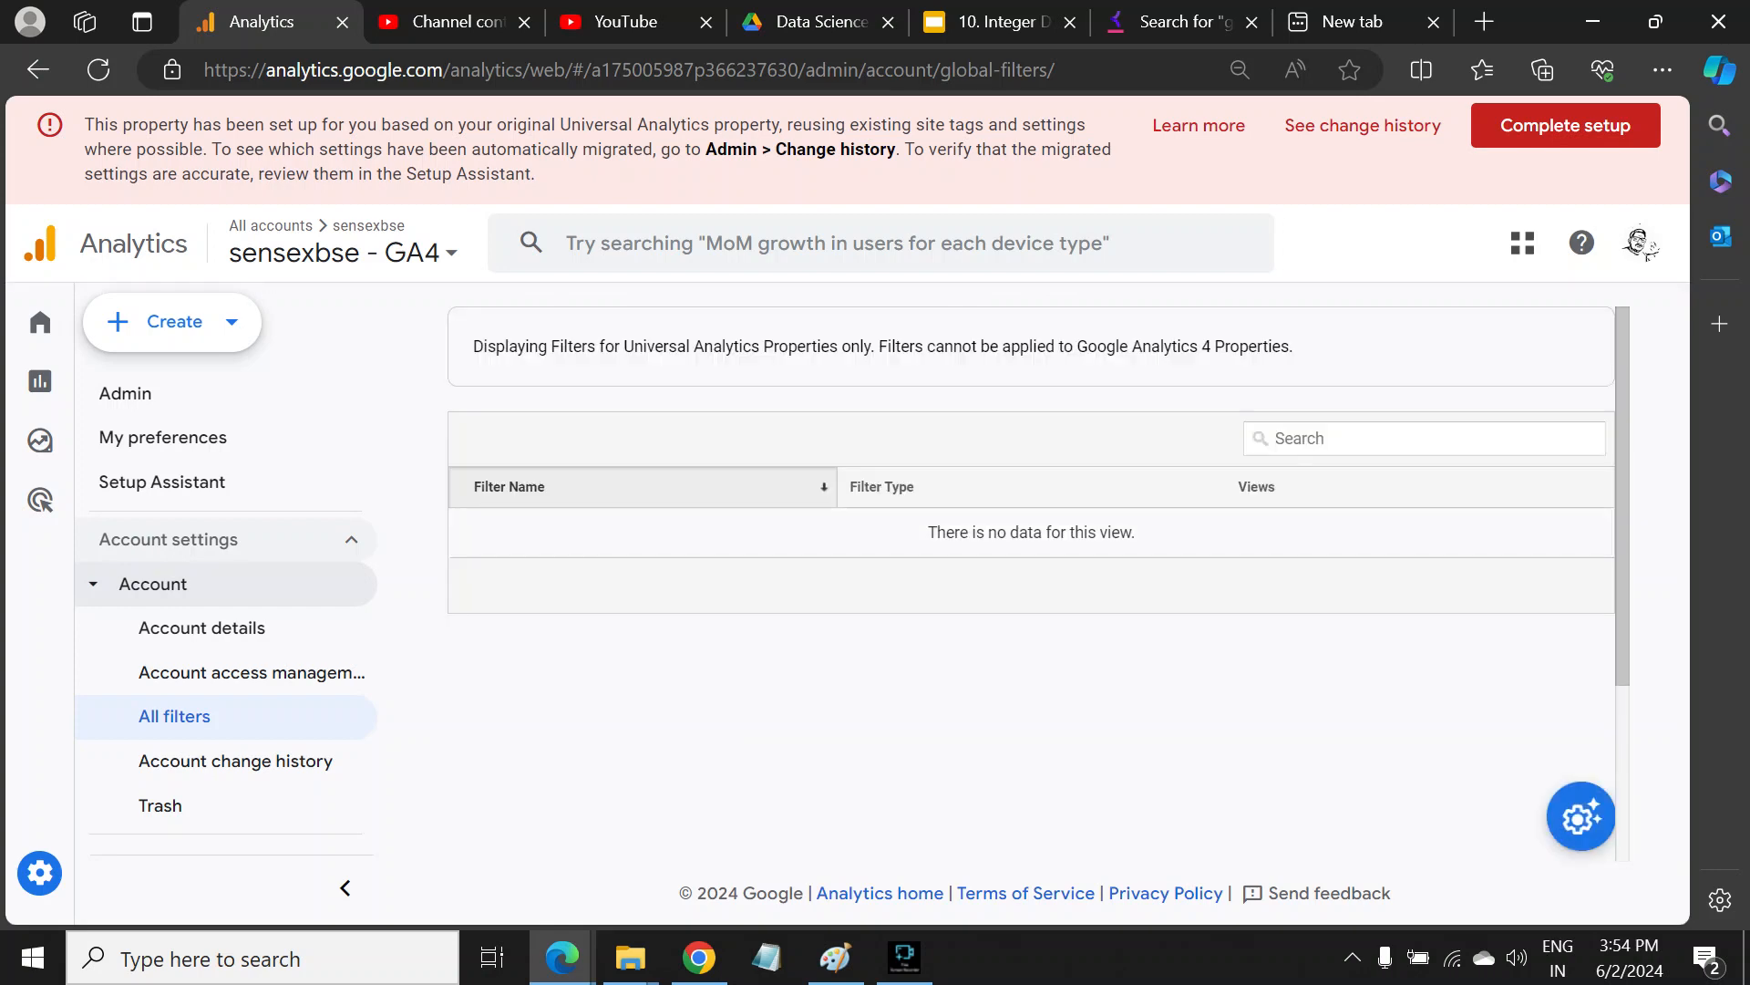
{"action": "scroll", "coordinate": [1030, 584], "scroll_direction": "down", "scroll_amount": 3}
{"action": "scroll", "coordinate": [1030, 585], "scroll_direction": "up", "scroll_amount": 3}
{"action": "left_click_drag", "start_coordinate": [474, 347], "coordinate": [620, 347]}
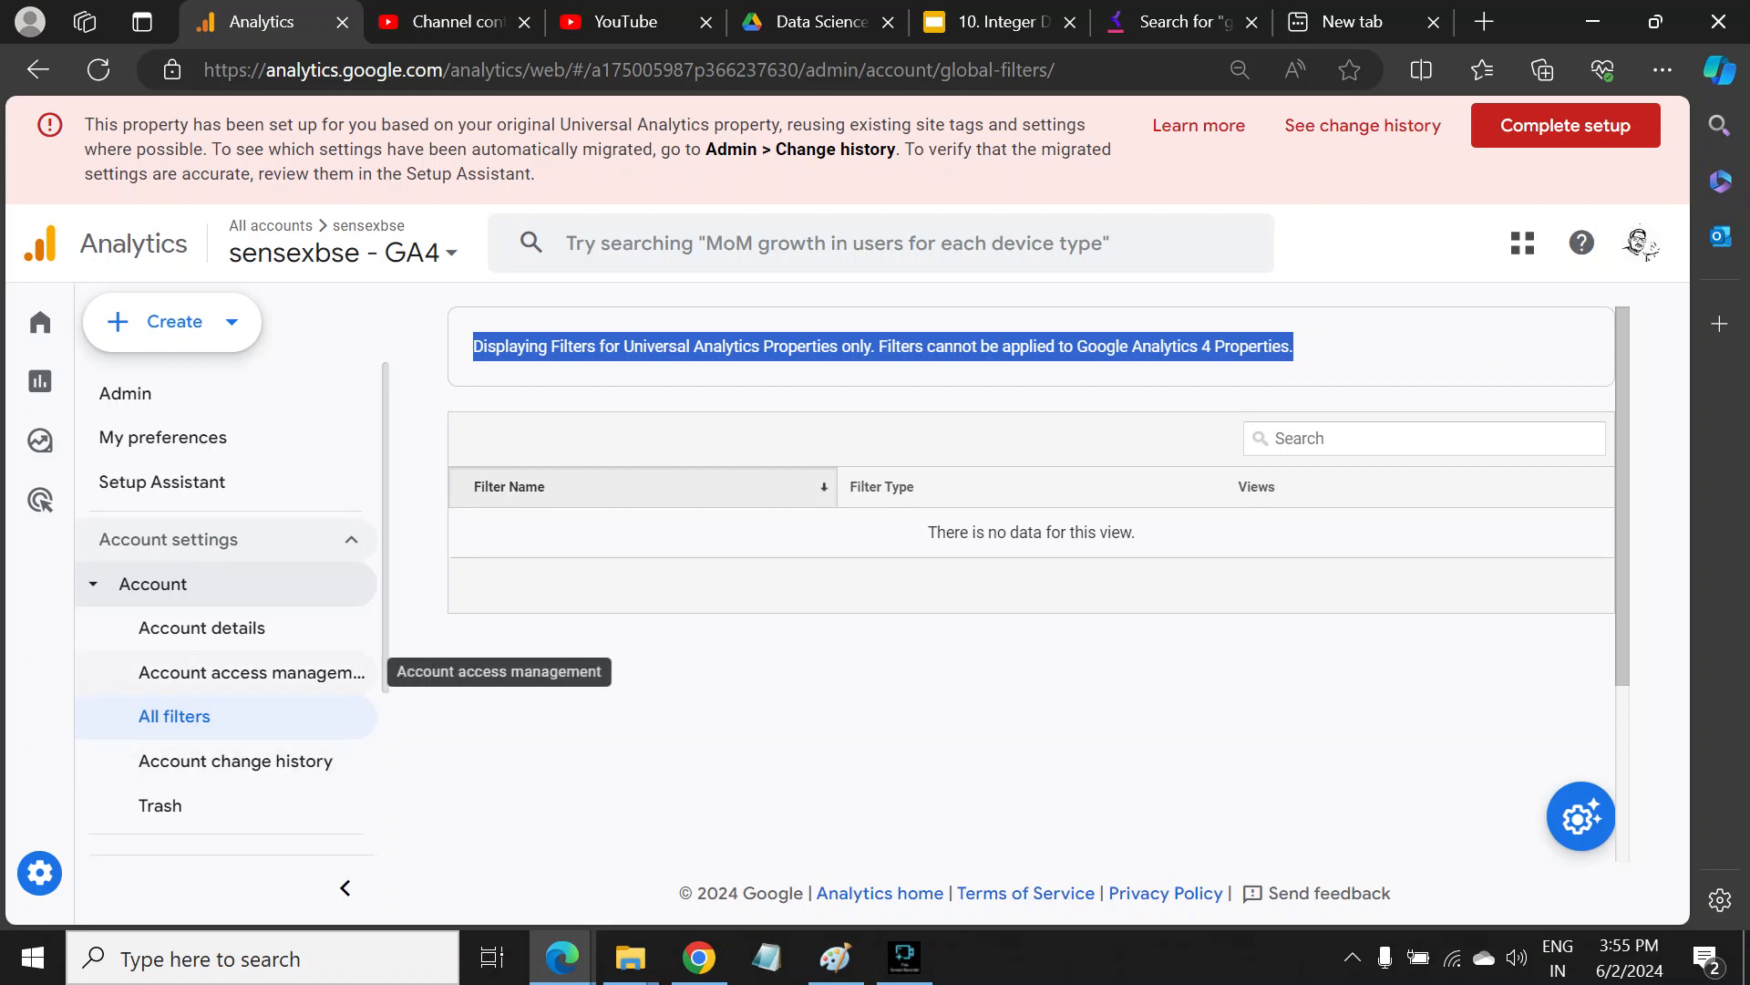
- Open the Traffic acquisition report from the Acquisition section of the Life cycle reports
{"action": "left_click", "coordinate": [40, 381]}
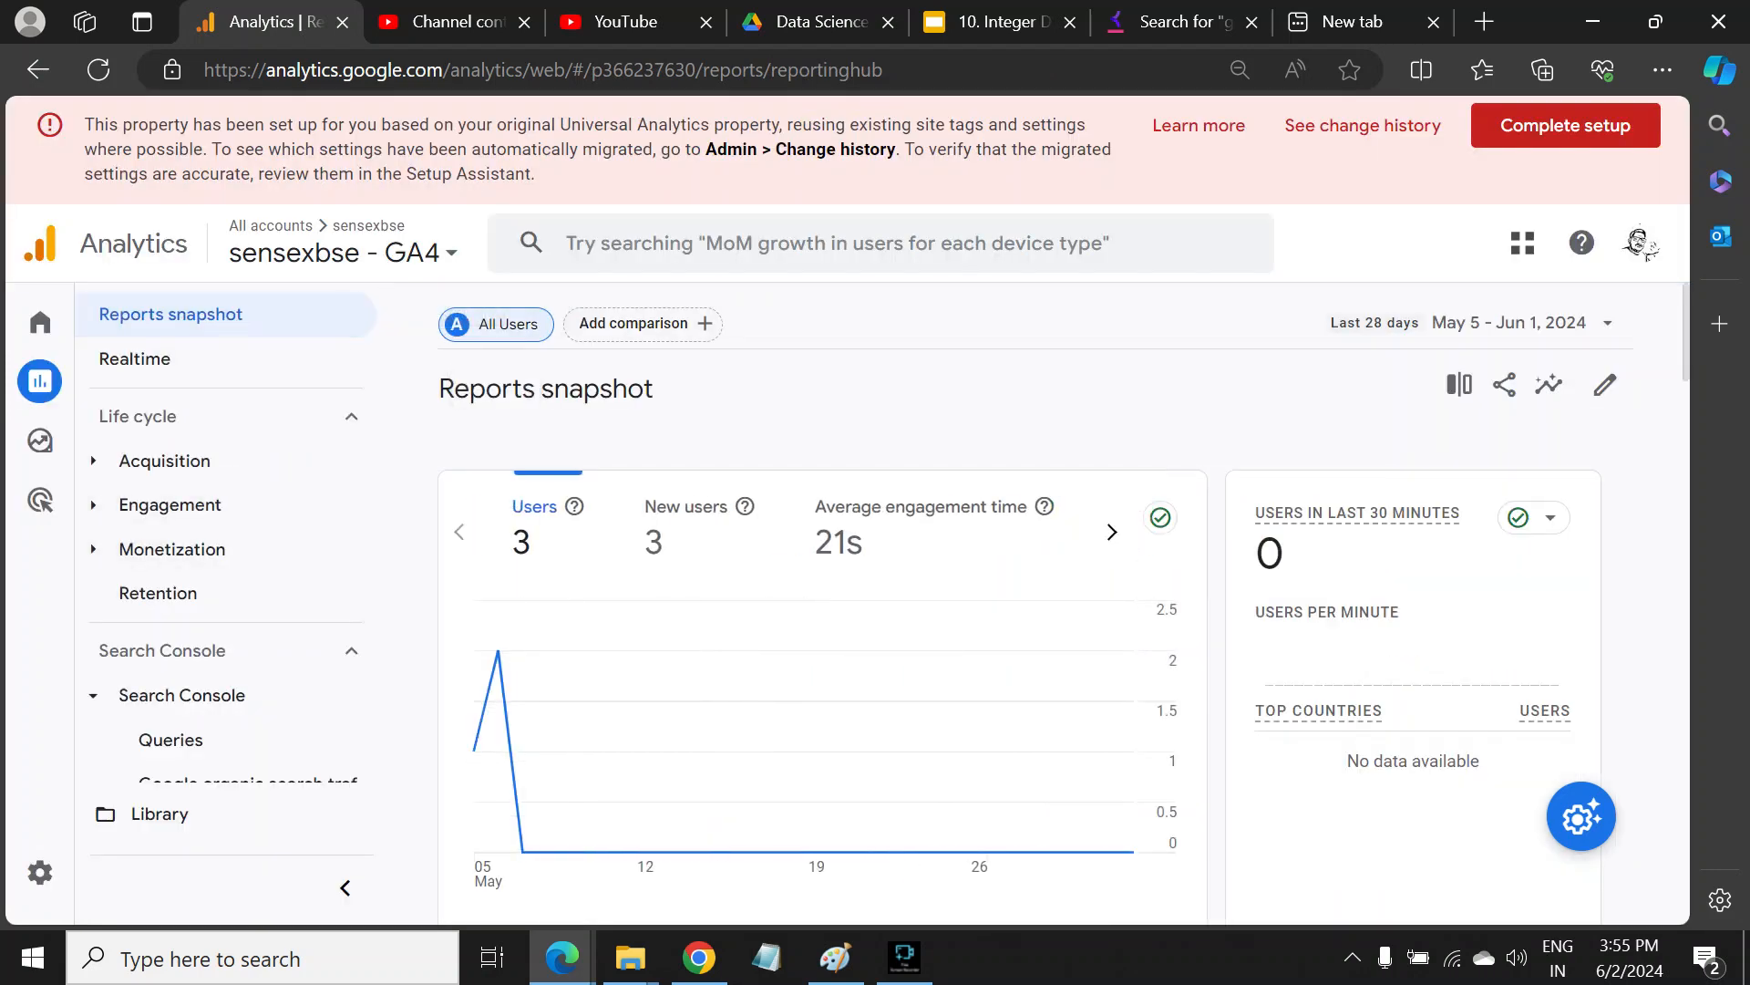
{"action": "mouse_move", "coordinate": [40, 323]}
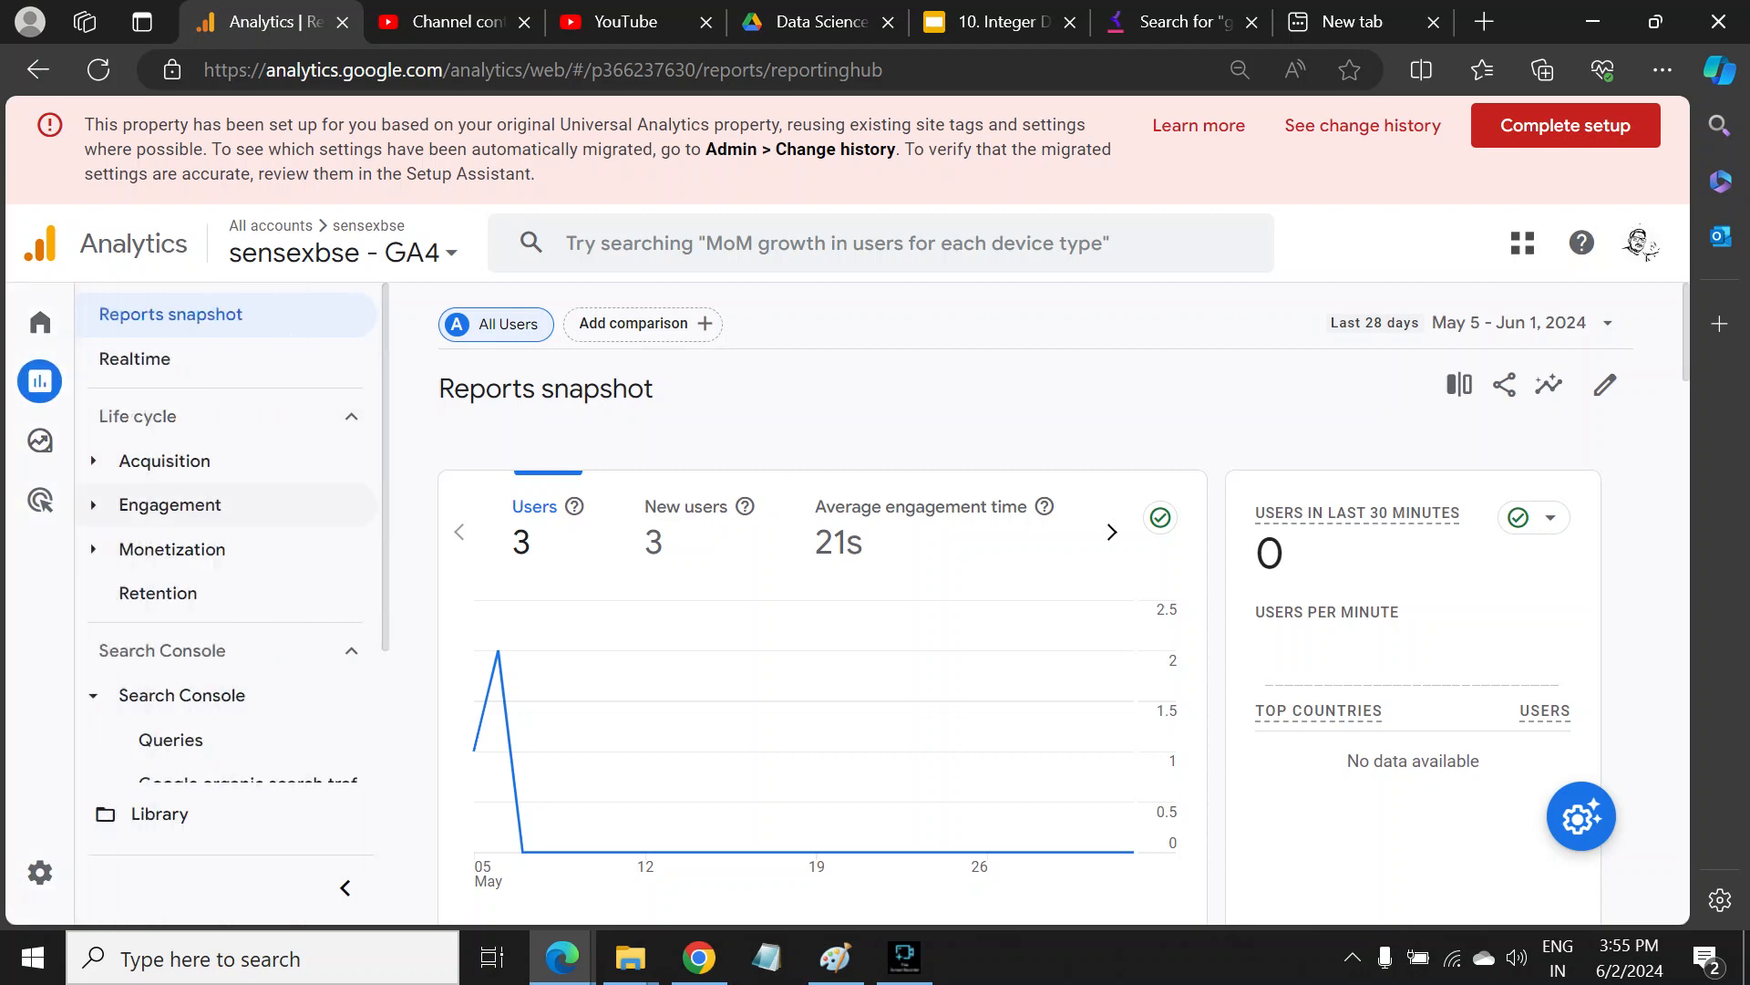
{"action": "left_click", "coordinate": [164, 462]}
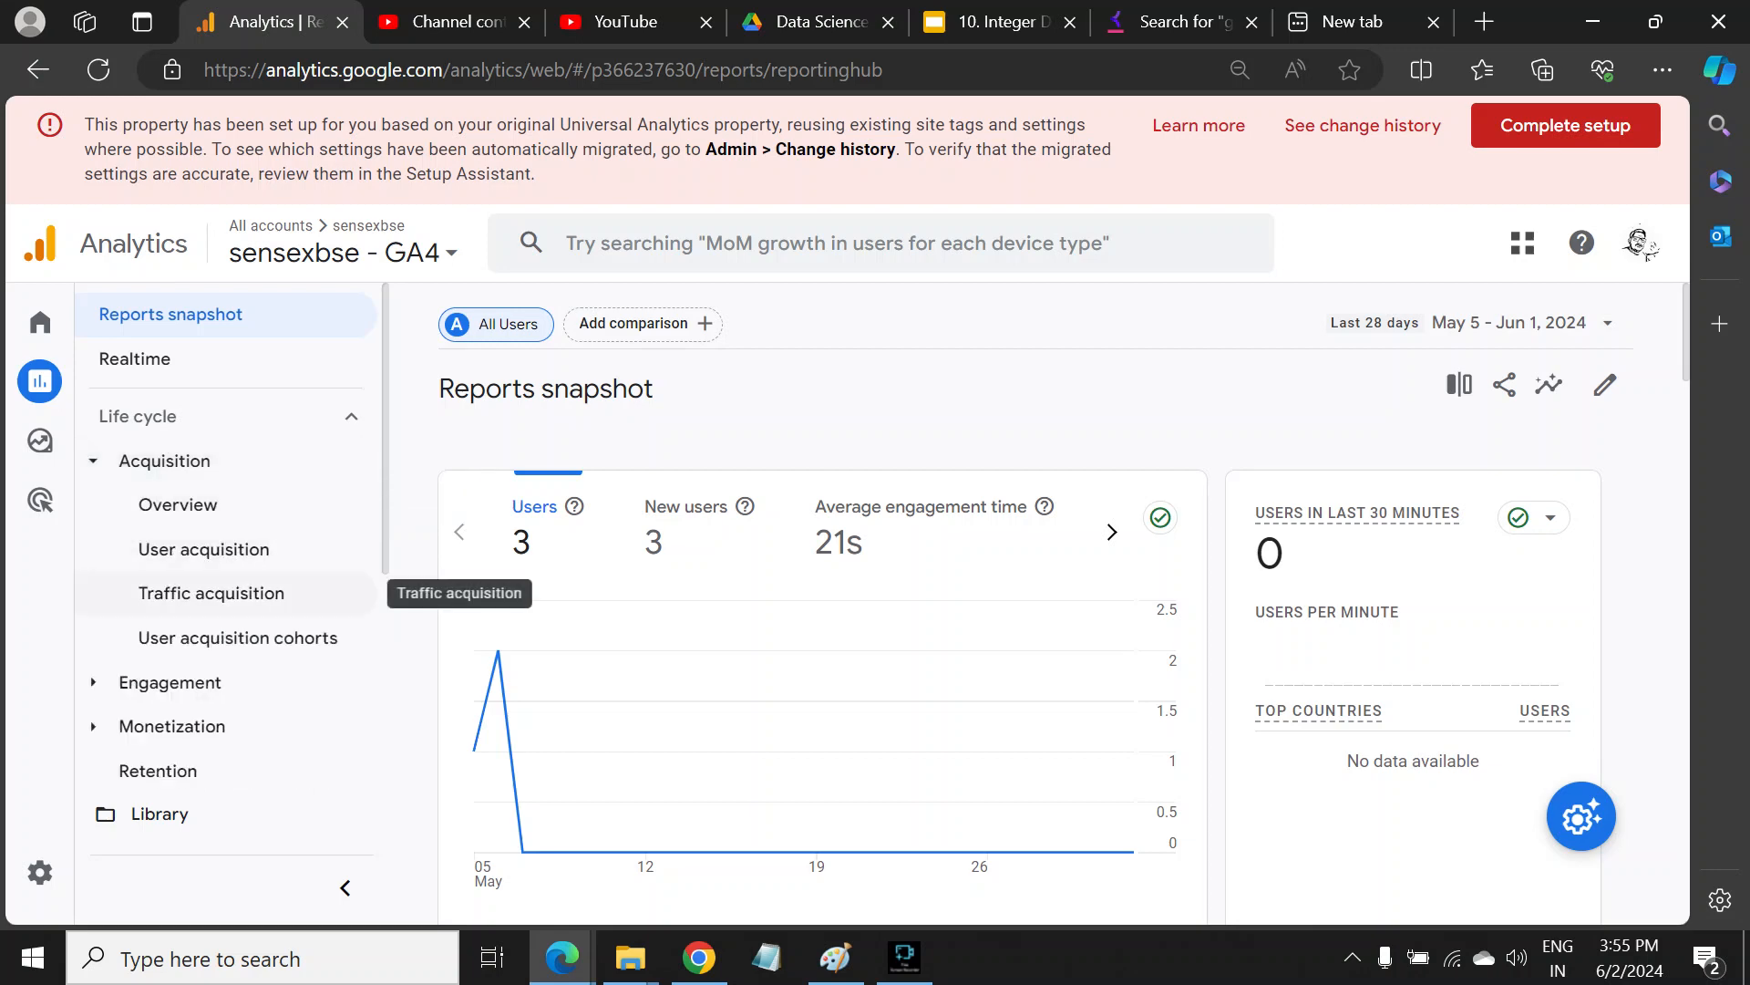
{"action": "left_click", "coordinate": [213, 594]}
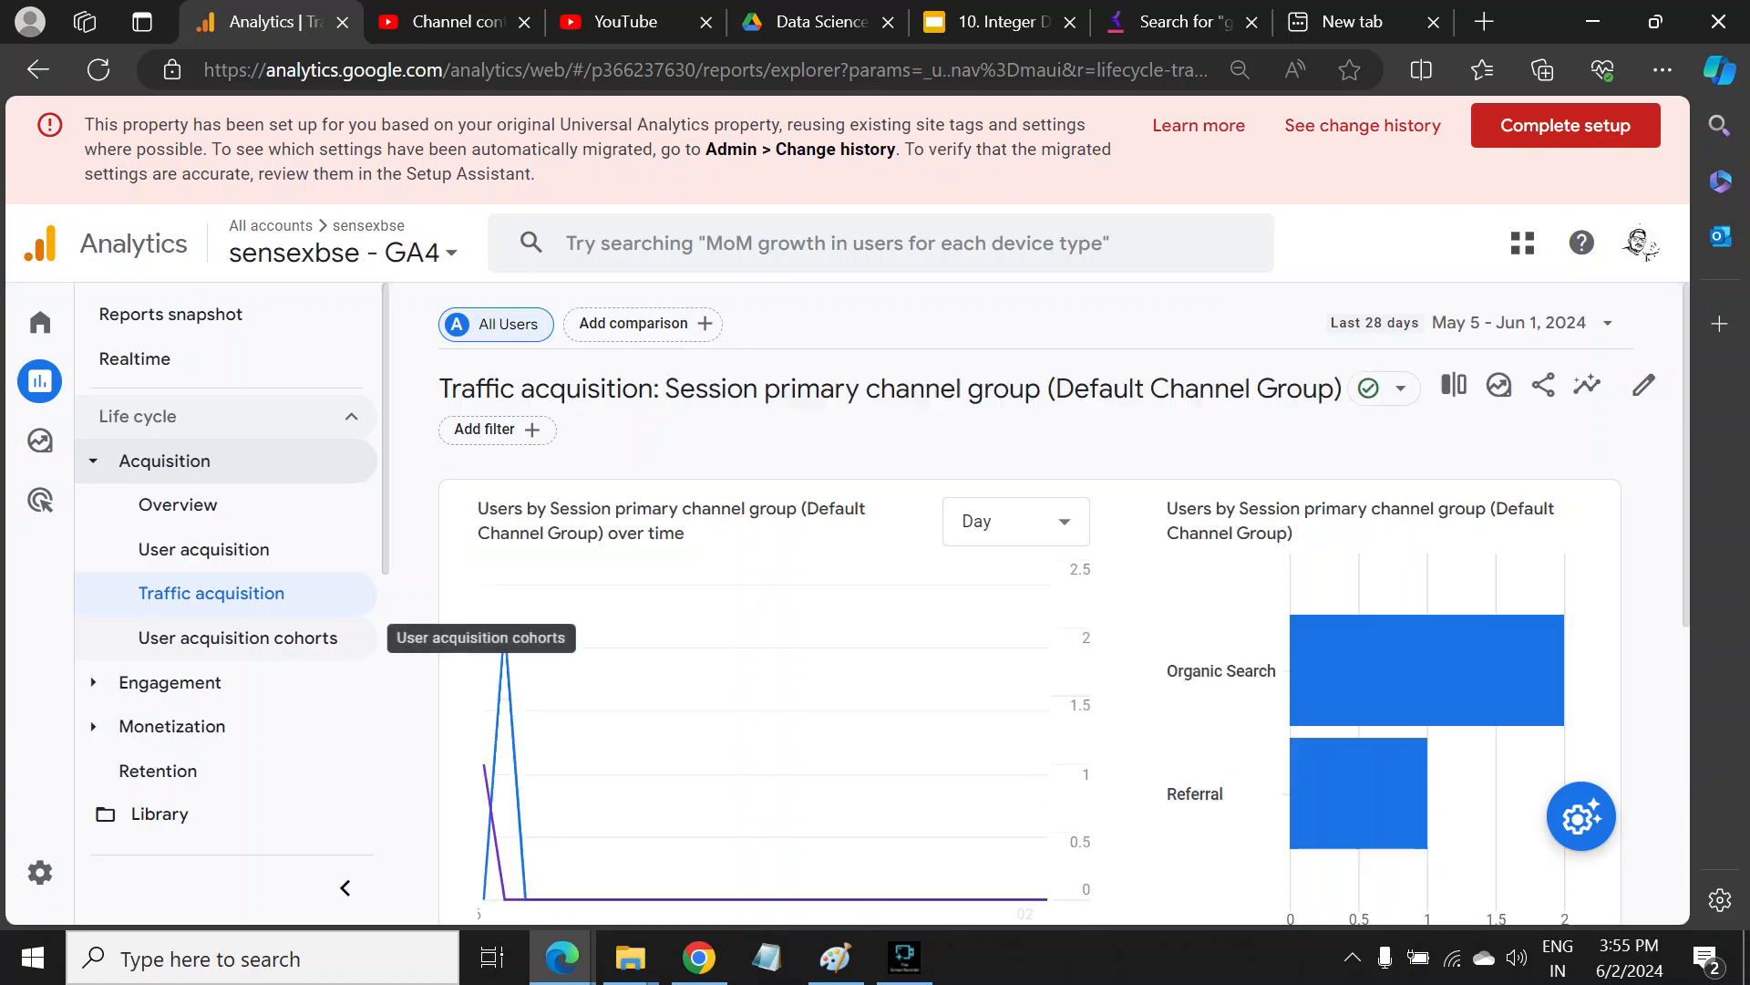
- Set the Traffic acquisition report's date range to the last 90 days
{"action": "left_click", "coordinate": [1473, 323]}
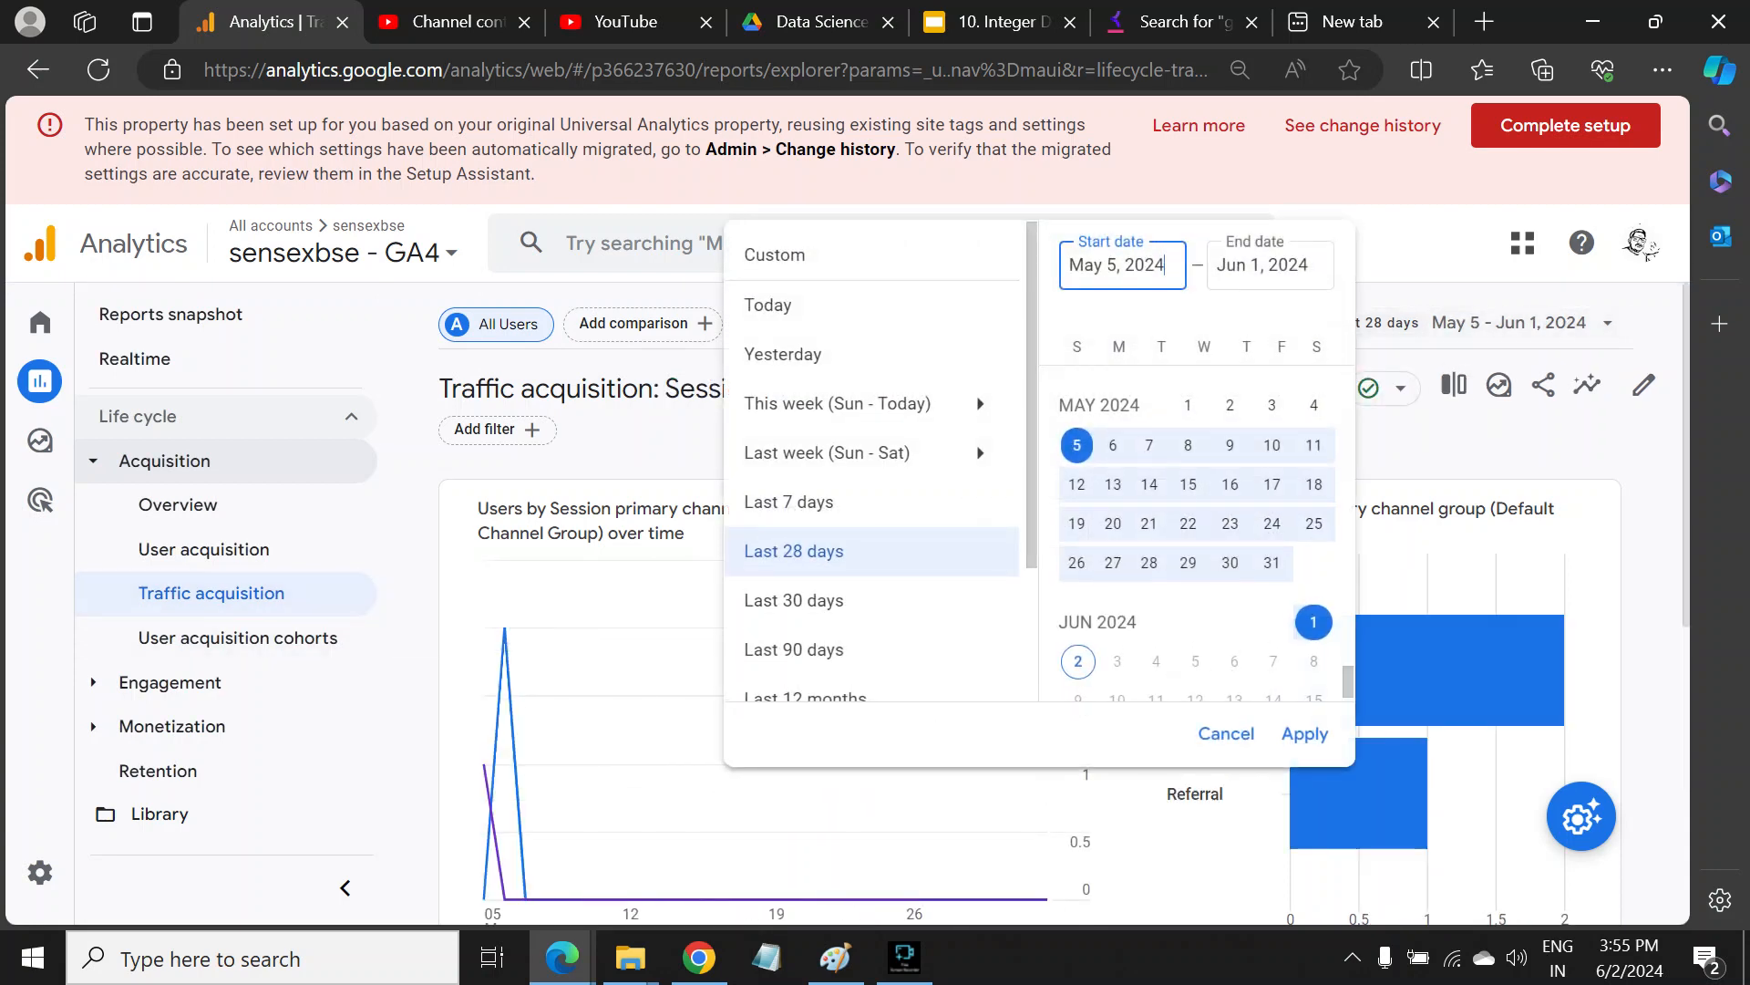
{"action": "left_click", "coordinate": [838, 650]}
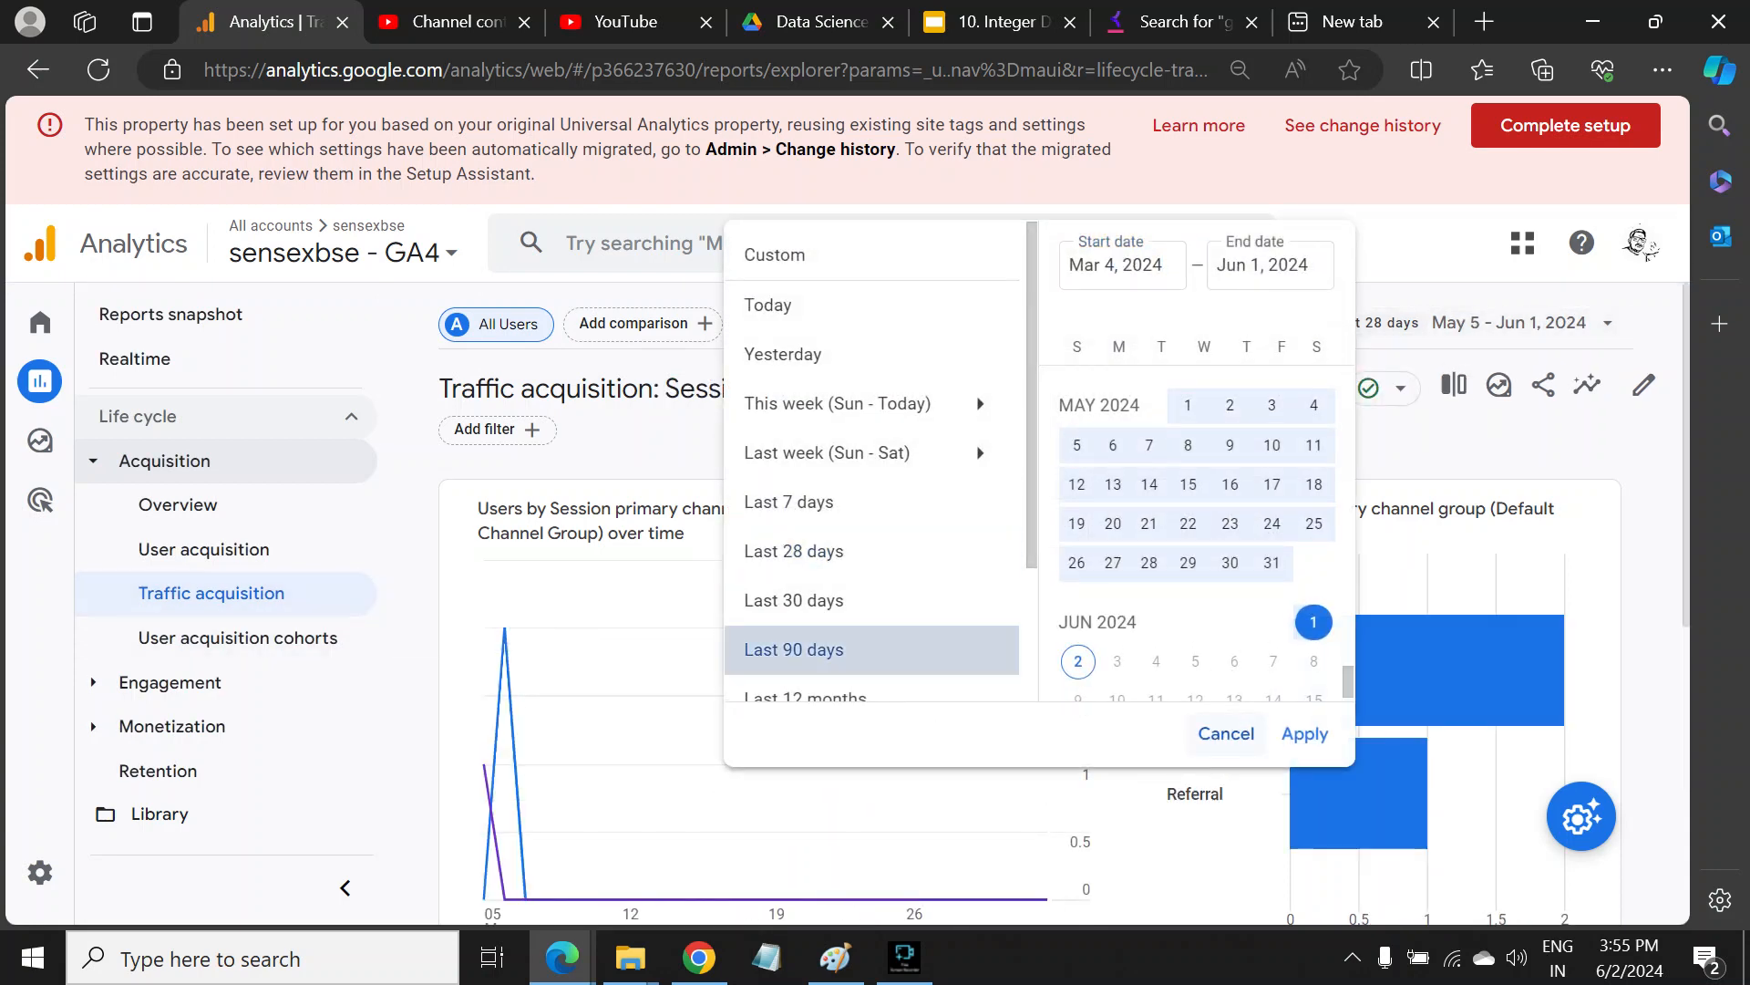
{"action": "left_click", "coordinate": [1305, 734]}
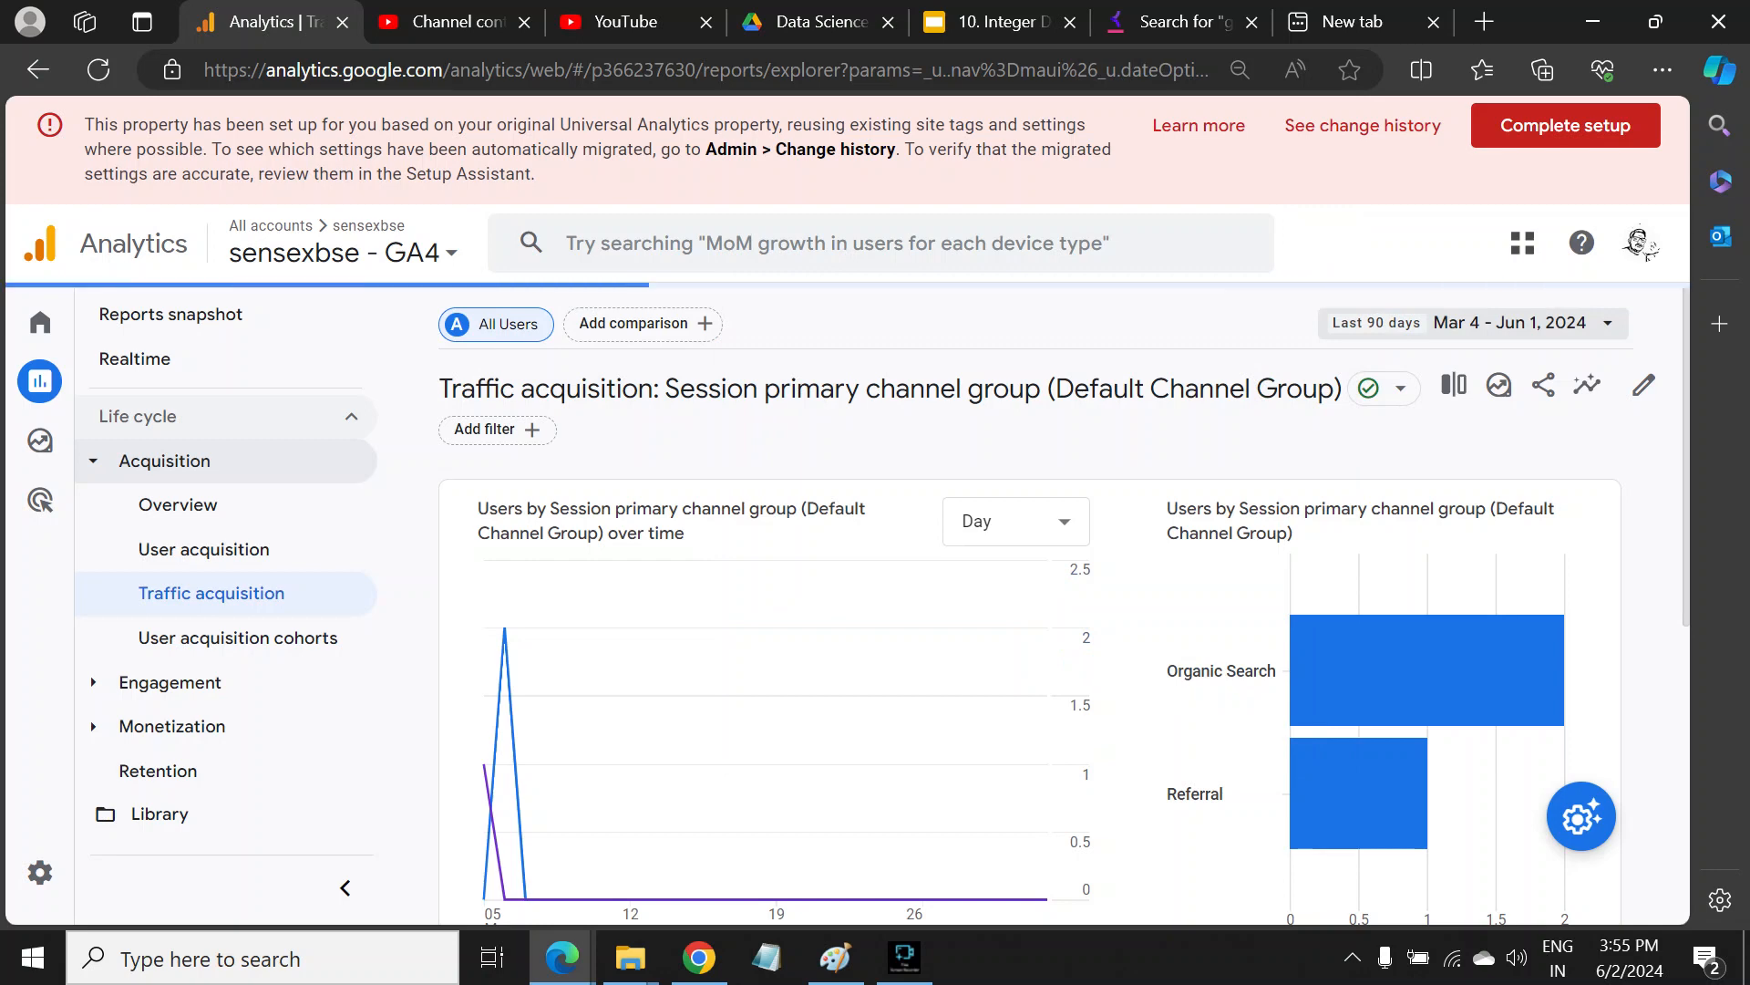
- Examine the user charts and the channel group table in the Traffic acquisition report
{"action": "scroll", "coordinate": [1029, 639], "scroll_direction": "down", "scroll_amount": 5}
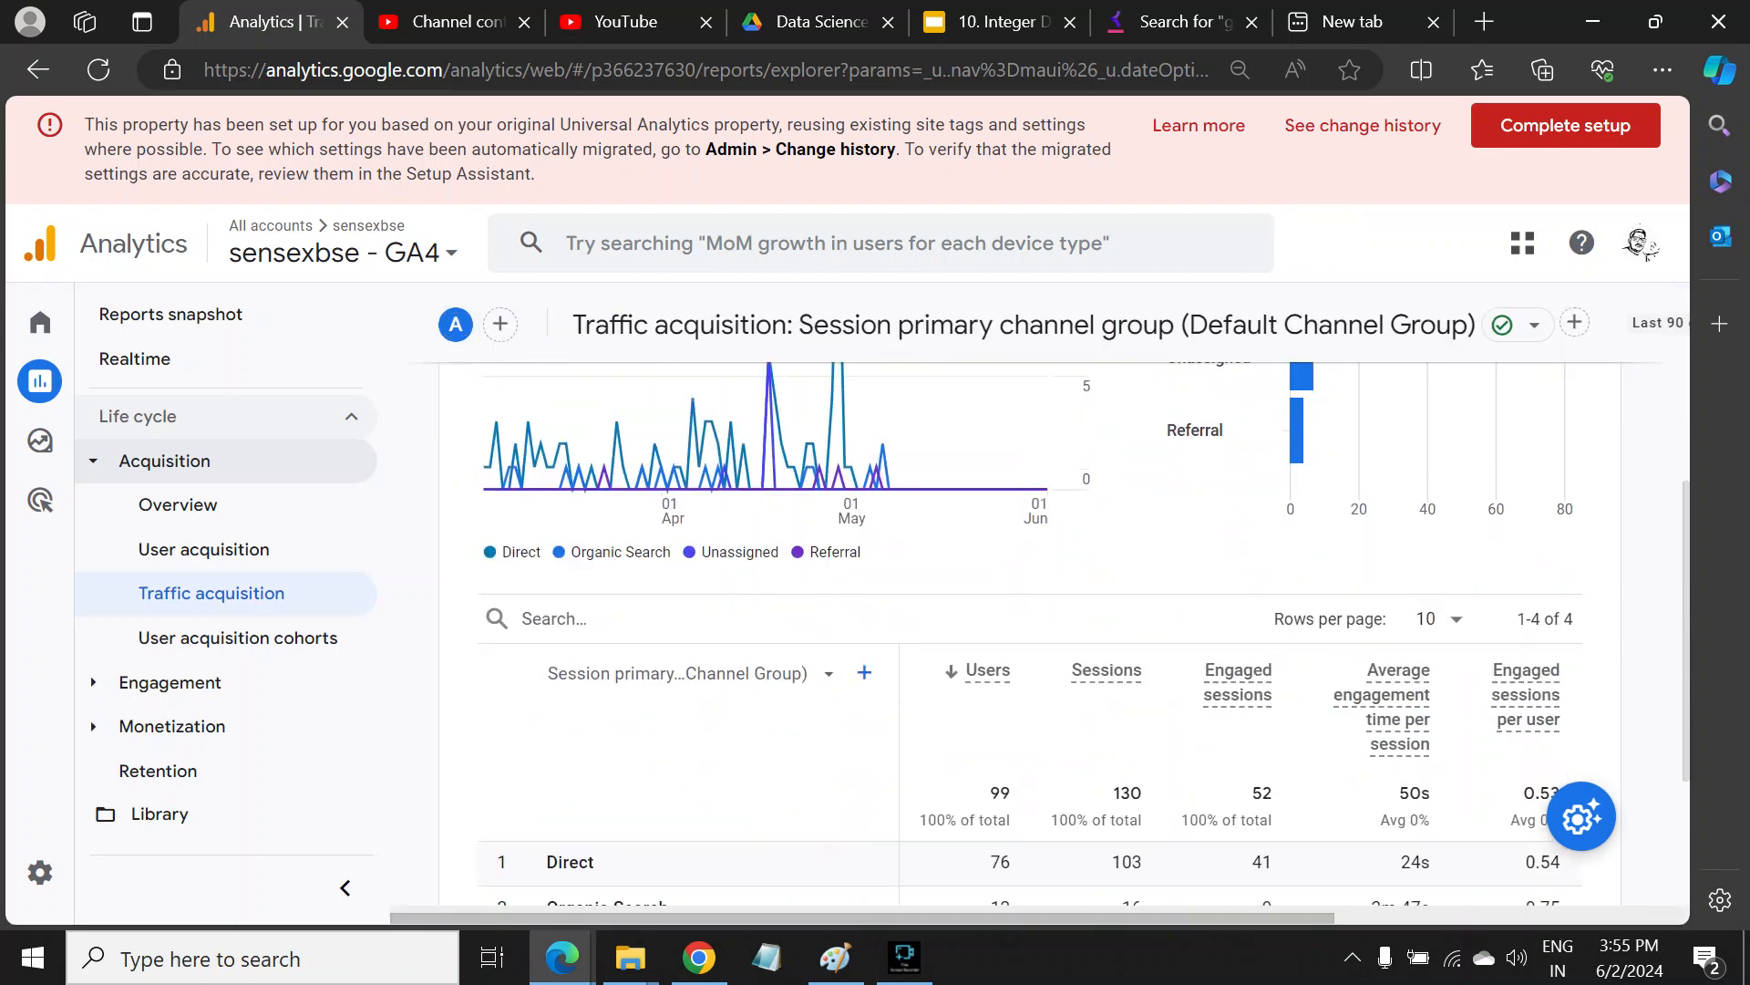
{"action": "scroll", "coordinate": [1030, 638], "scroll_direction": "down", "scroll_amount": 3}
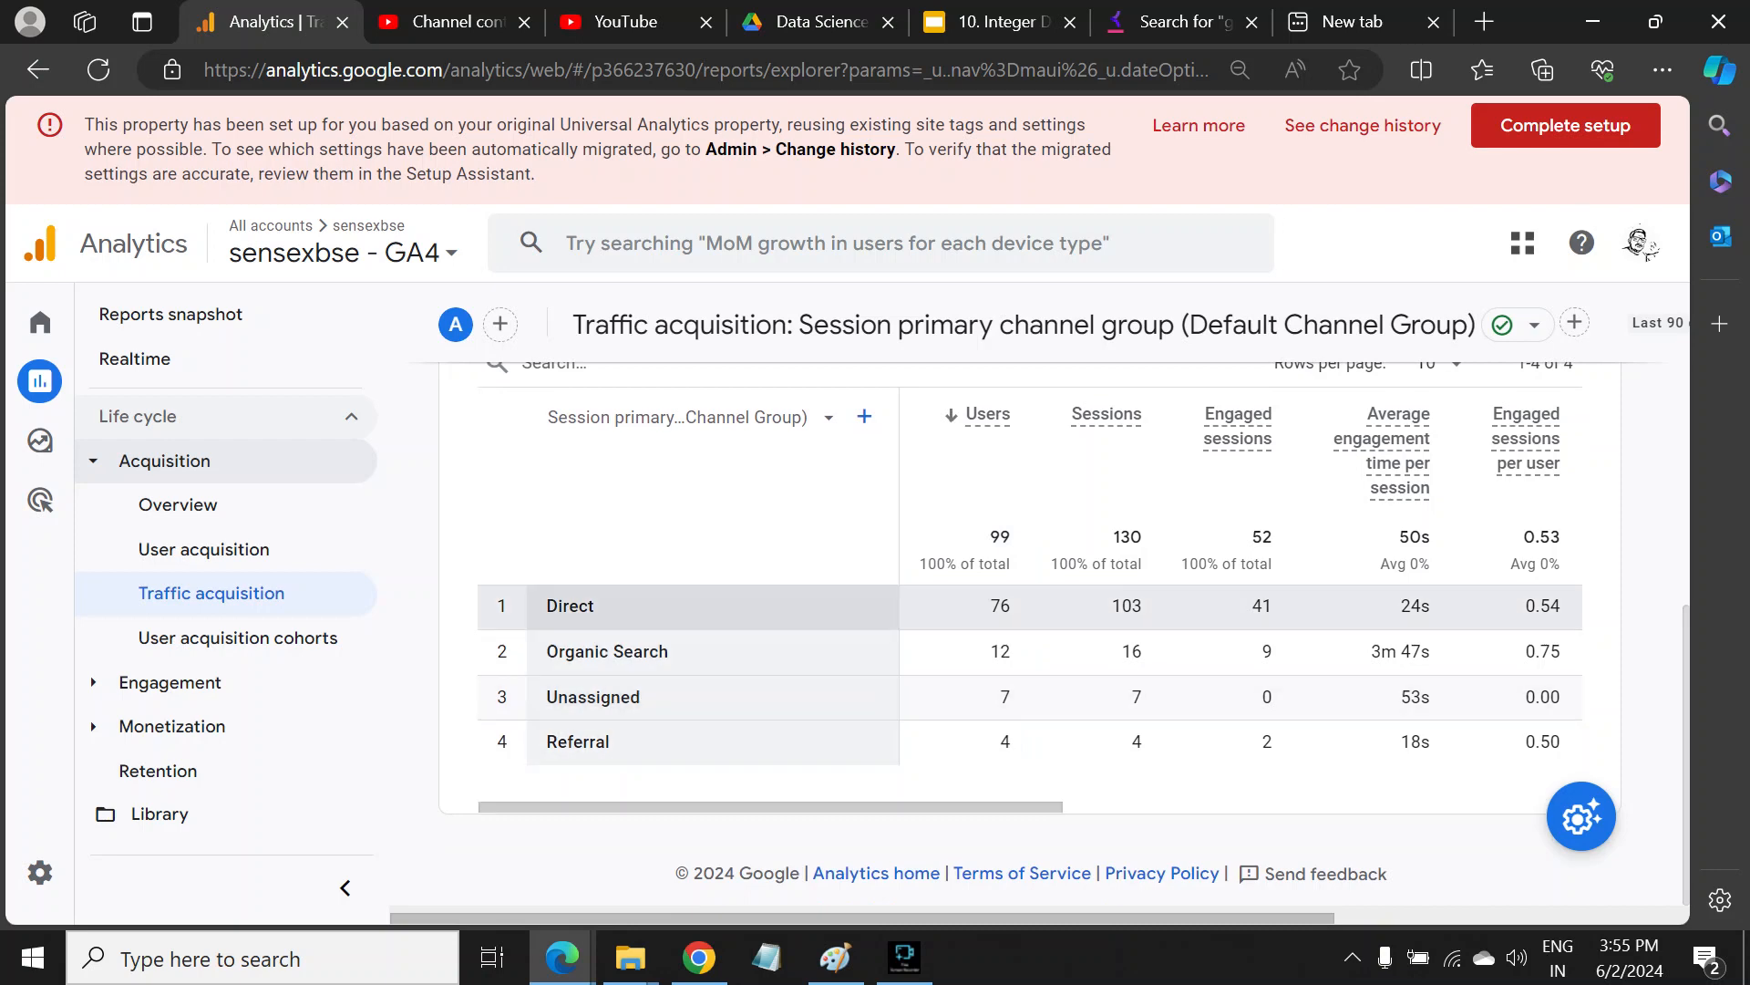
{"action": "scroll", "coordinate": [1029, 606], "scroll_direction": "up", "scroll_amount": 5}
{"action": "scroll", "coordinate": [776, 693], "scroll_direction": "up", "scroll_amount": 2}
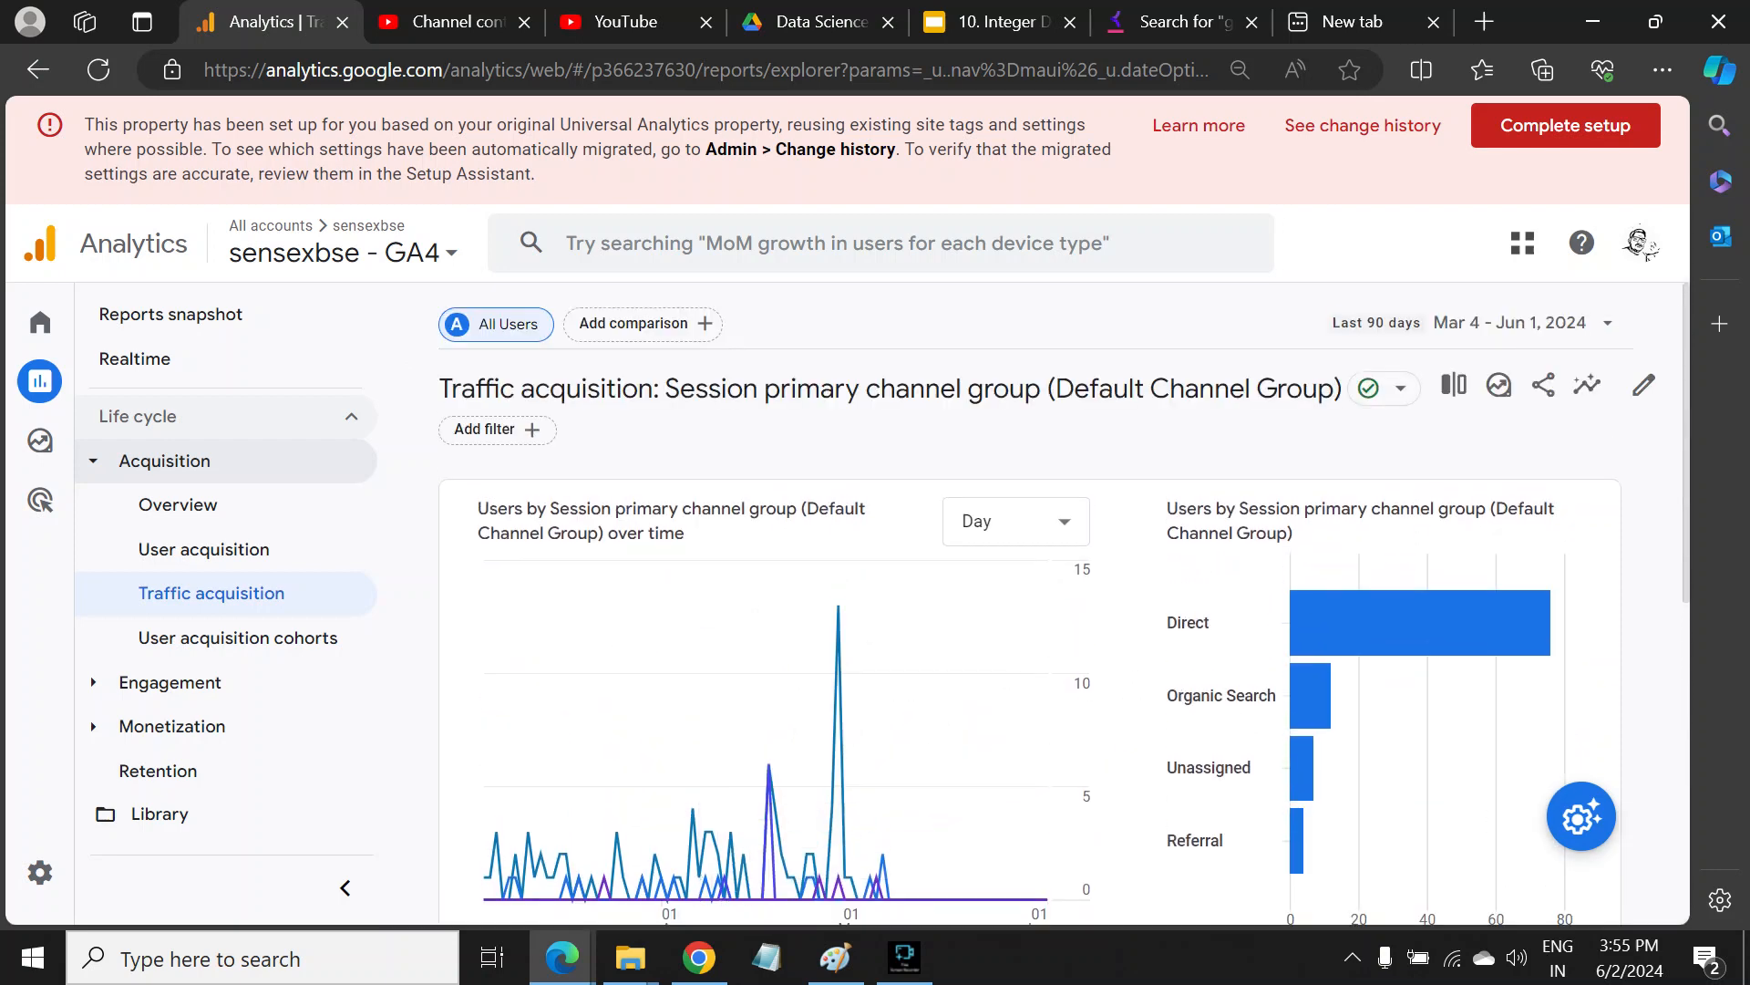
{"action": "scroll", "coordinate": [712, 674], "scroll_direction": "down", "scroll_amount": 5}
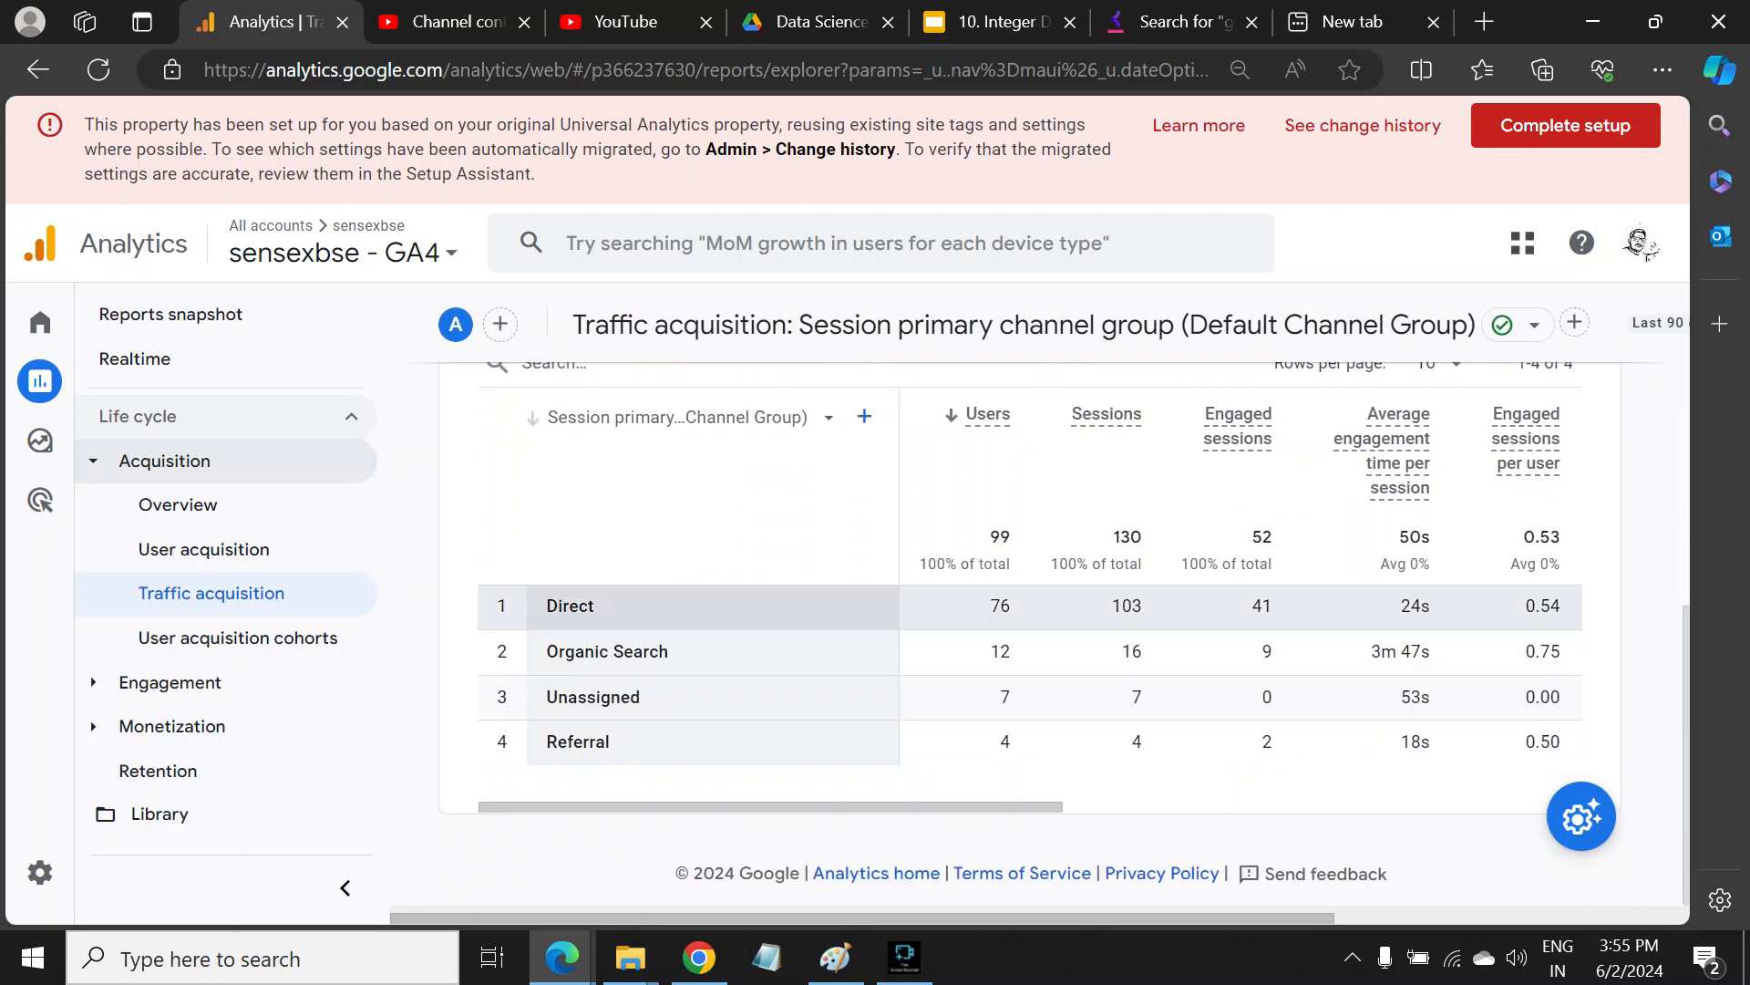
{"action": "scroll", "coordinate": [711, 674], "scroll_direction": "up", "scroll_amount": 5}
{"action": "scroll", "coordinate": [712, 673], "scroll_direction": "up", "scroll_amount": 1}
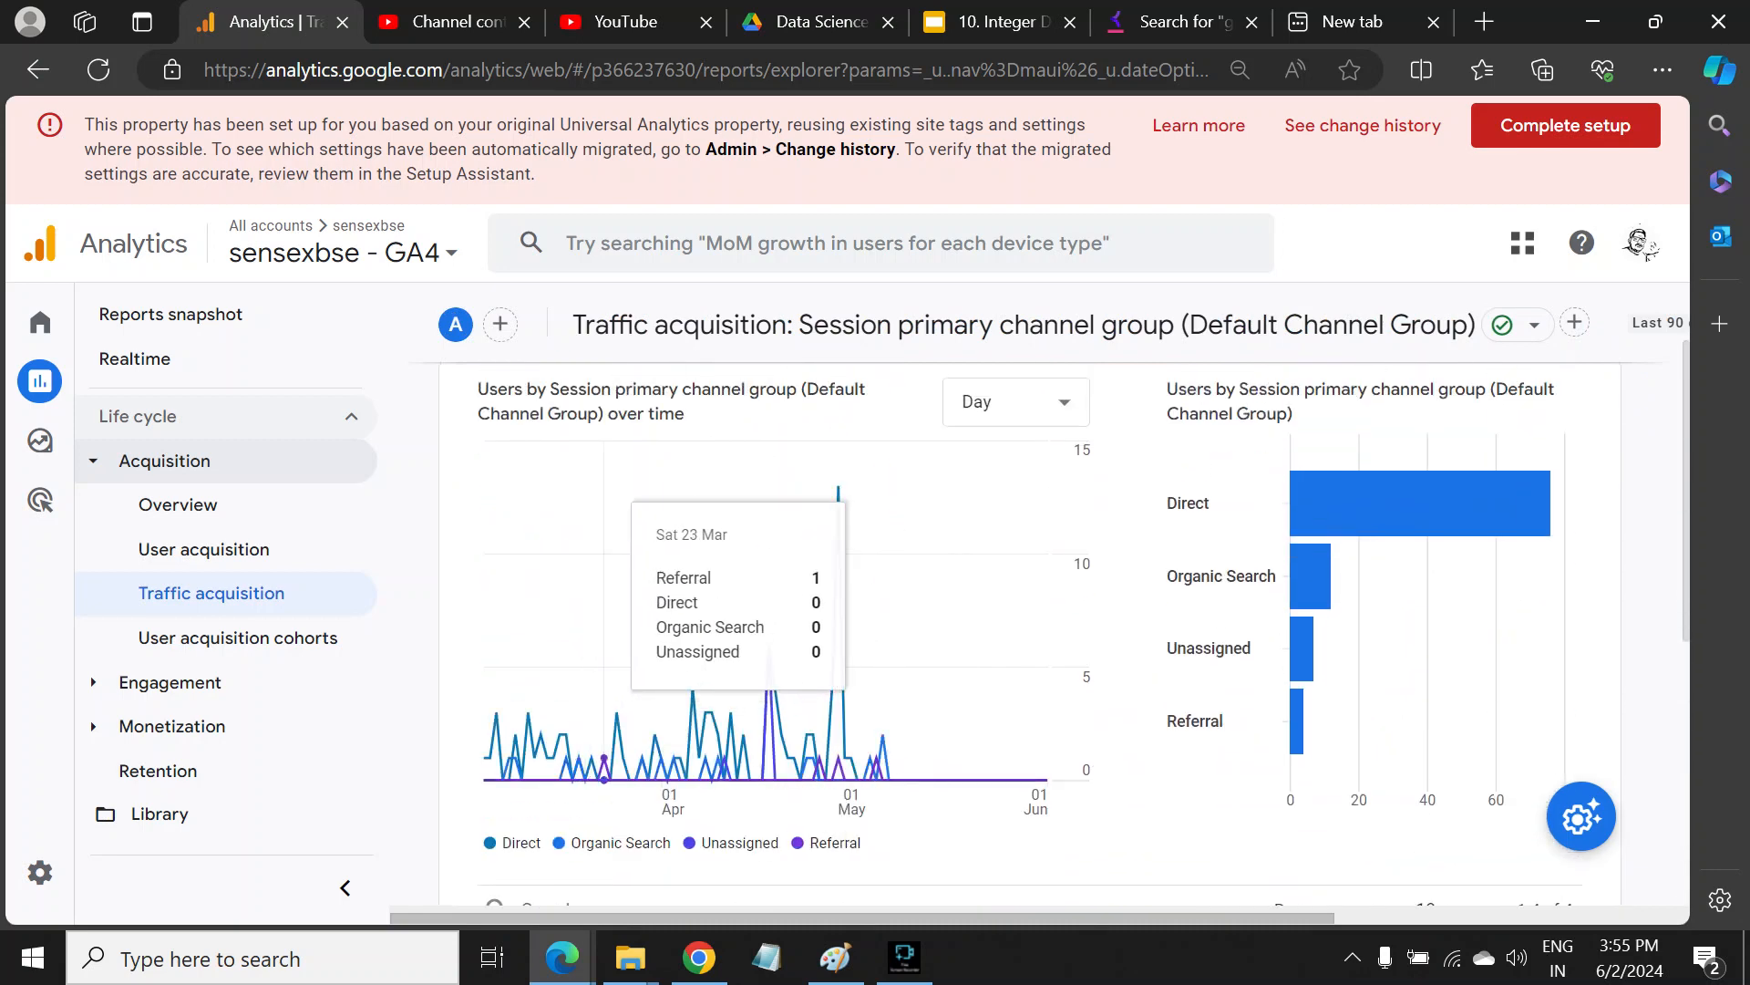
{"action": "scroll", "coordinate": [839, 592], "scroll_direction": "down", "scroll_amount": 2}
{"action": "scroll", "coordinate": [839, 593], "scroll_direction": "down", "scroll_amount": 1}
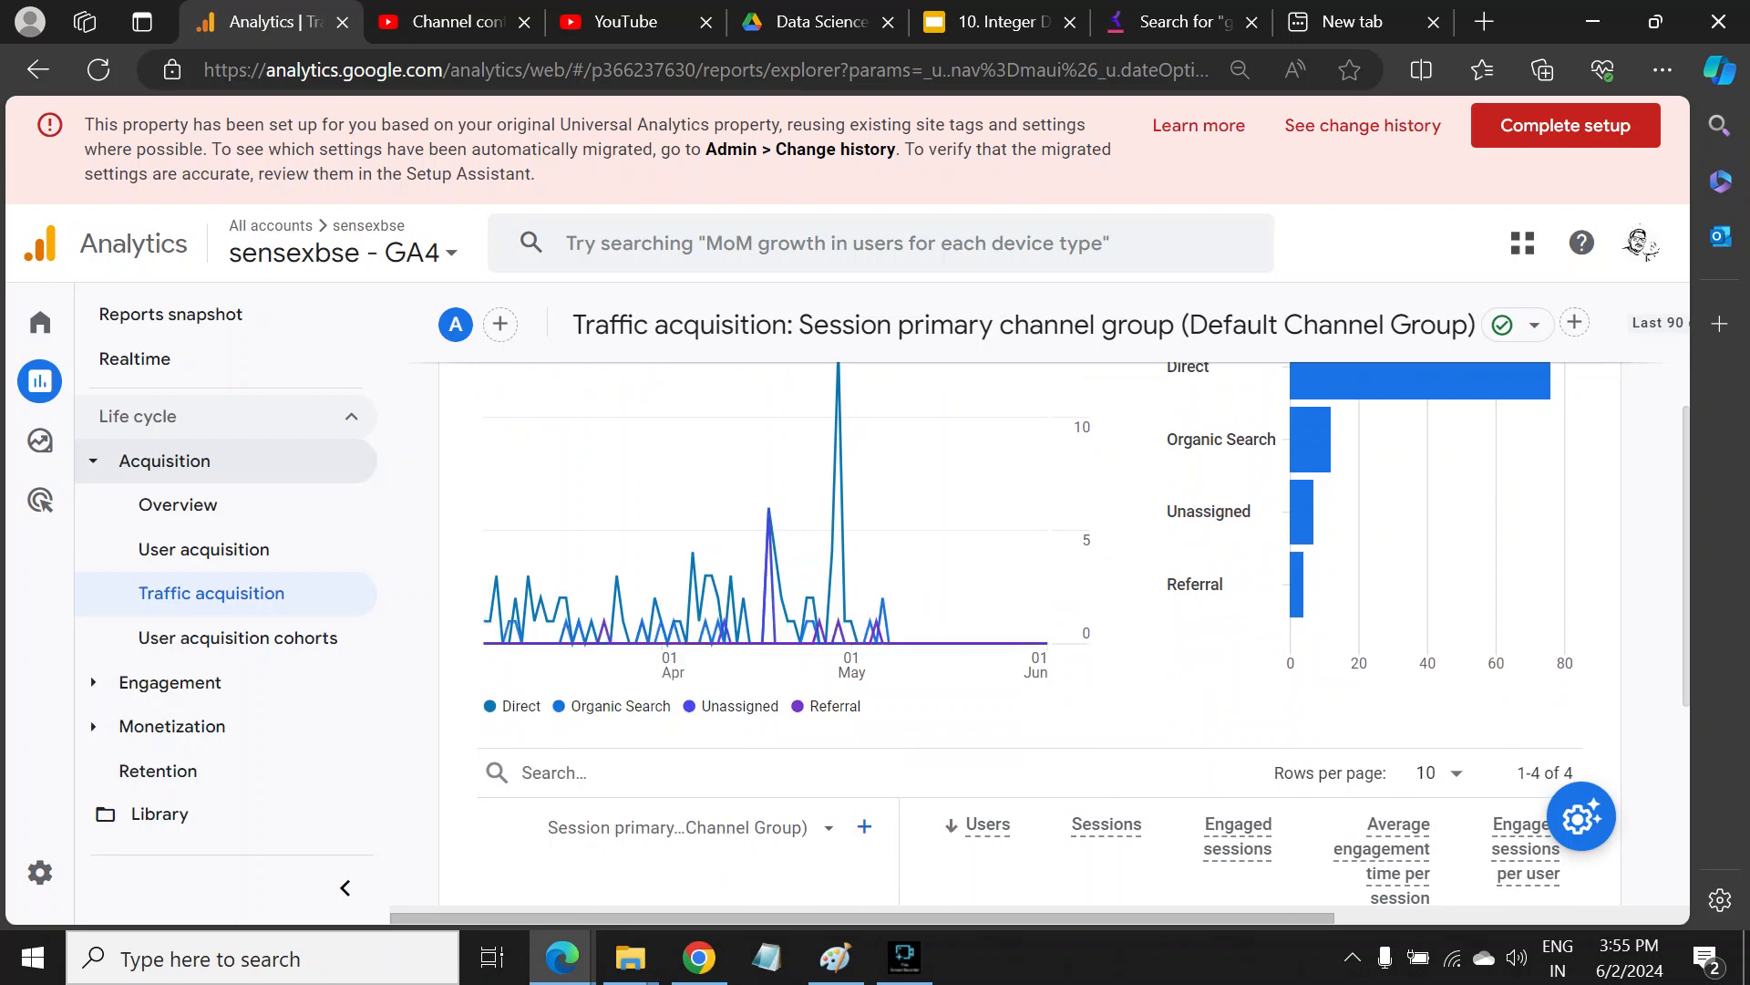
{"action": "scroll", "coordinate": [821, 761], "scroll_direction": "up", "scroll_amount": 3}
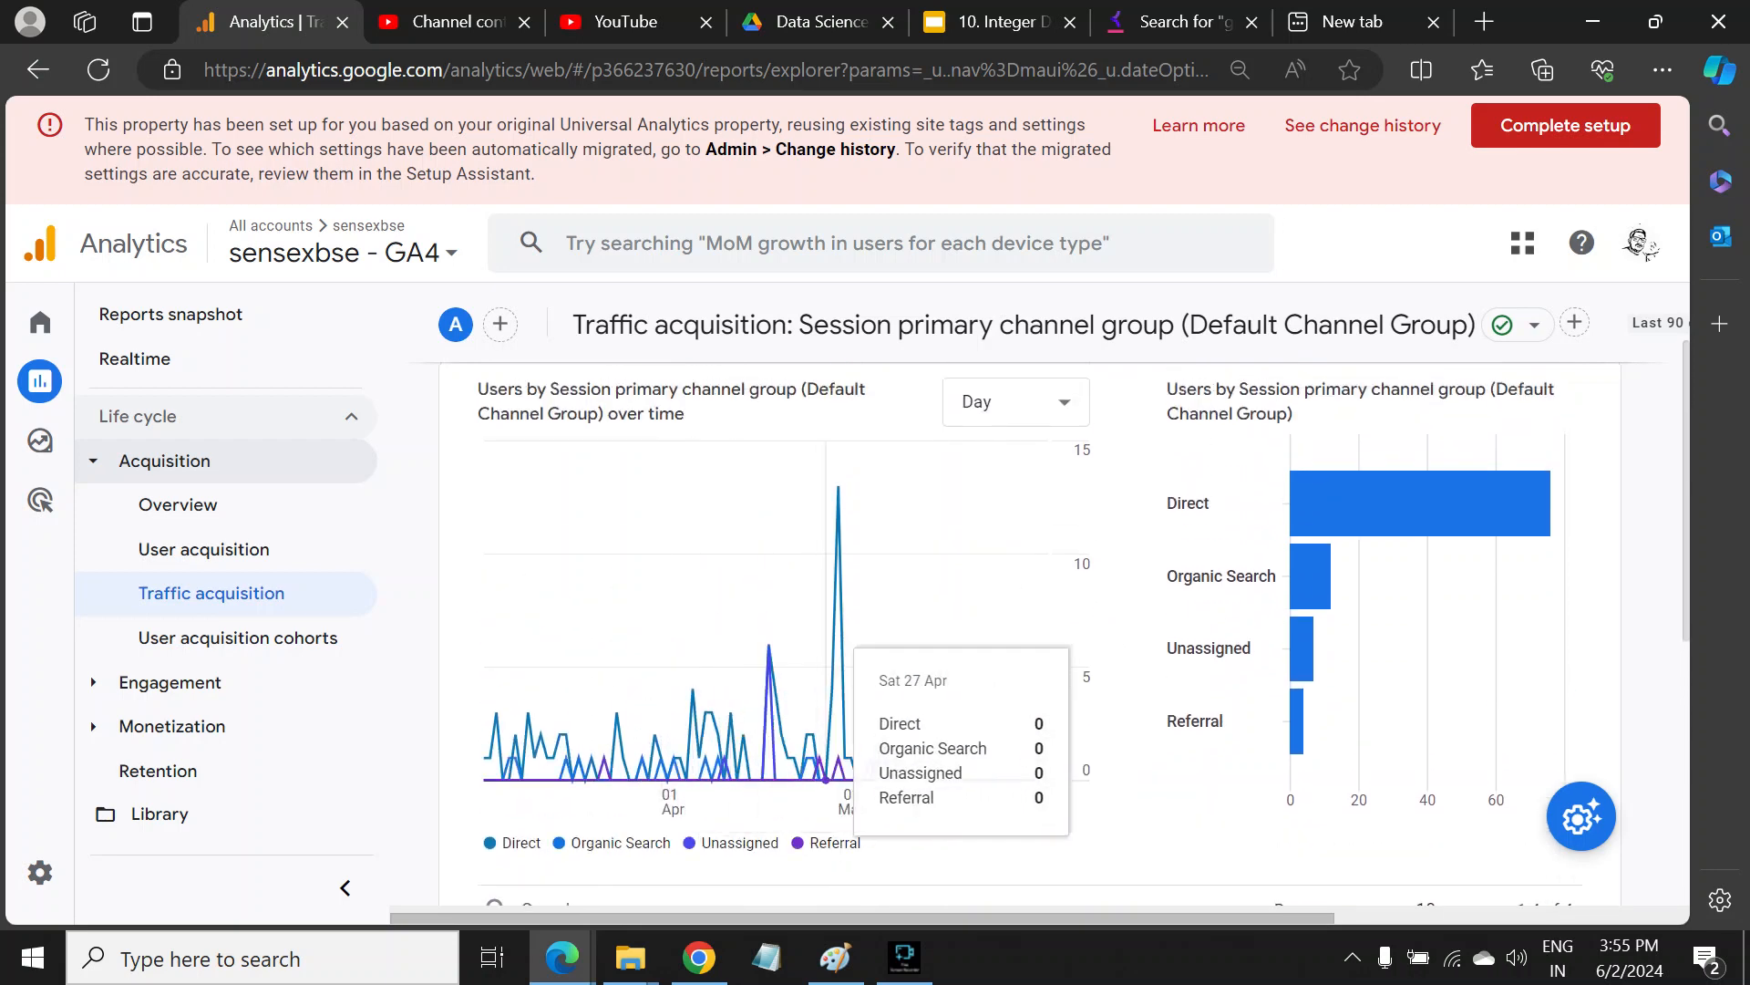
{"action": "scroll", "coordinate": [820, 694], "scroll_direction": "down", "scroll_amount": 5}
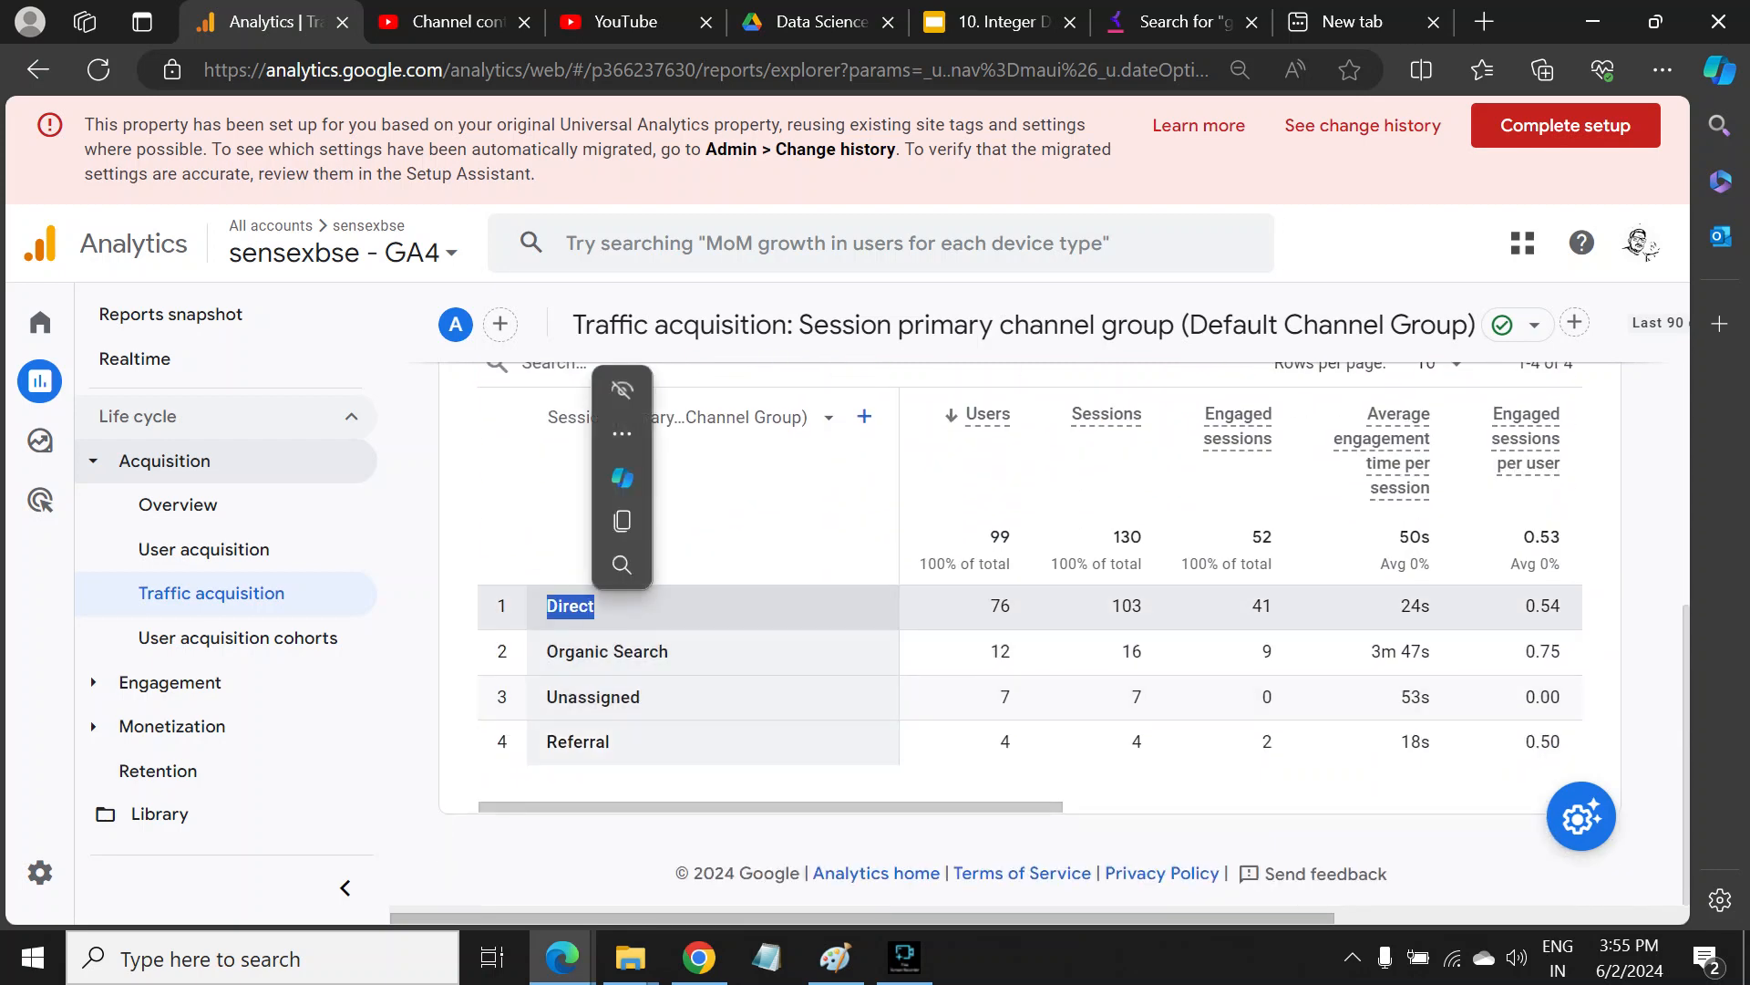
{"action": "scroll", "coordinate": [821, 639], "scroll_direction": "up", "scroll_amount": 5}
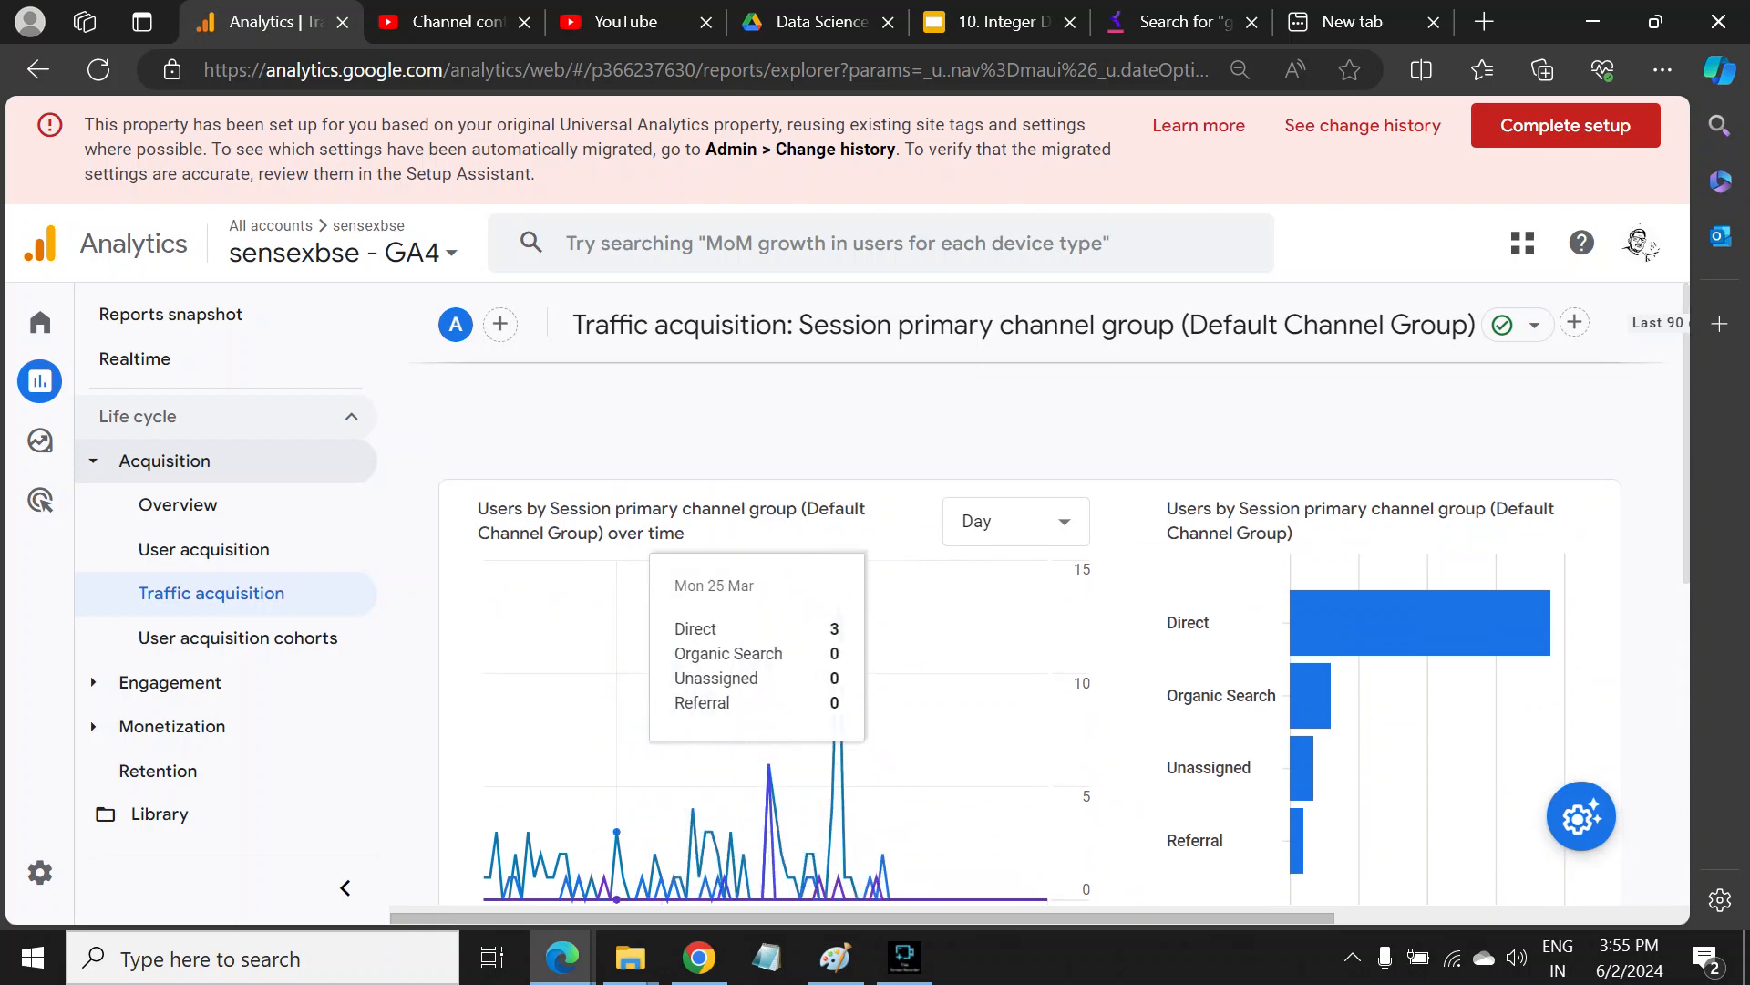
- Start a new report filter with Session primary channel group (Default Channel Group) as its dimension
{"action": "left_click", "coordinate": [496, 431]}
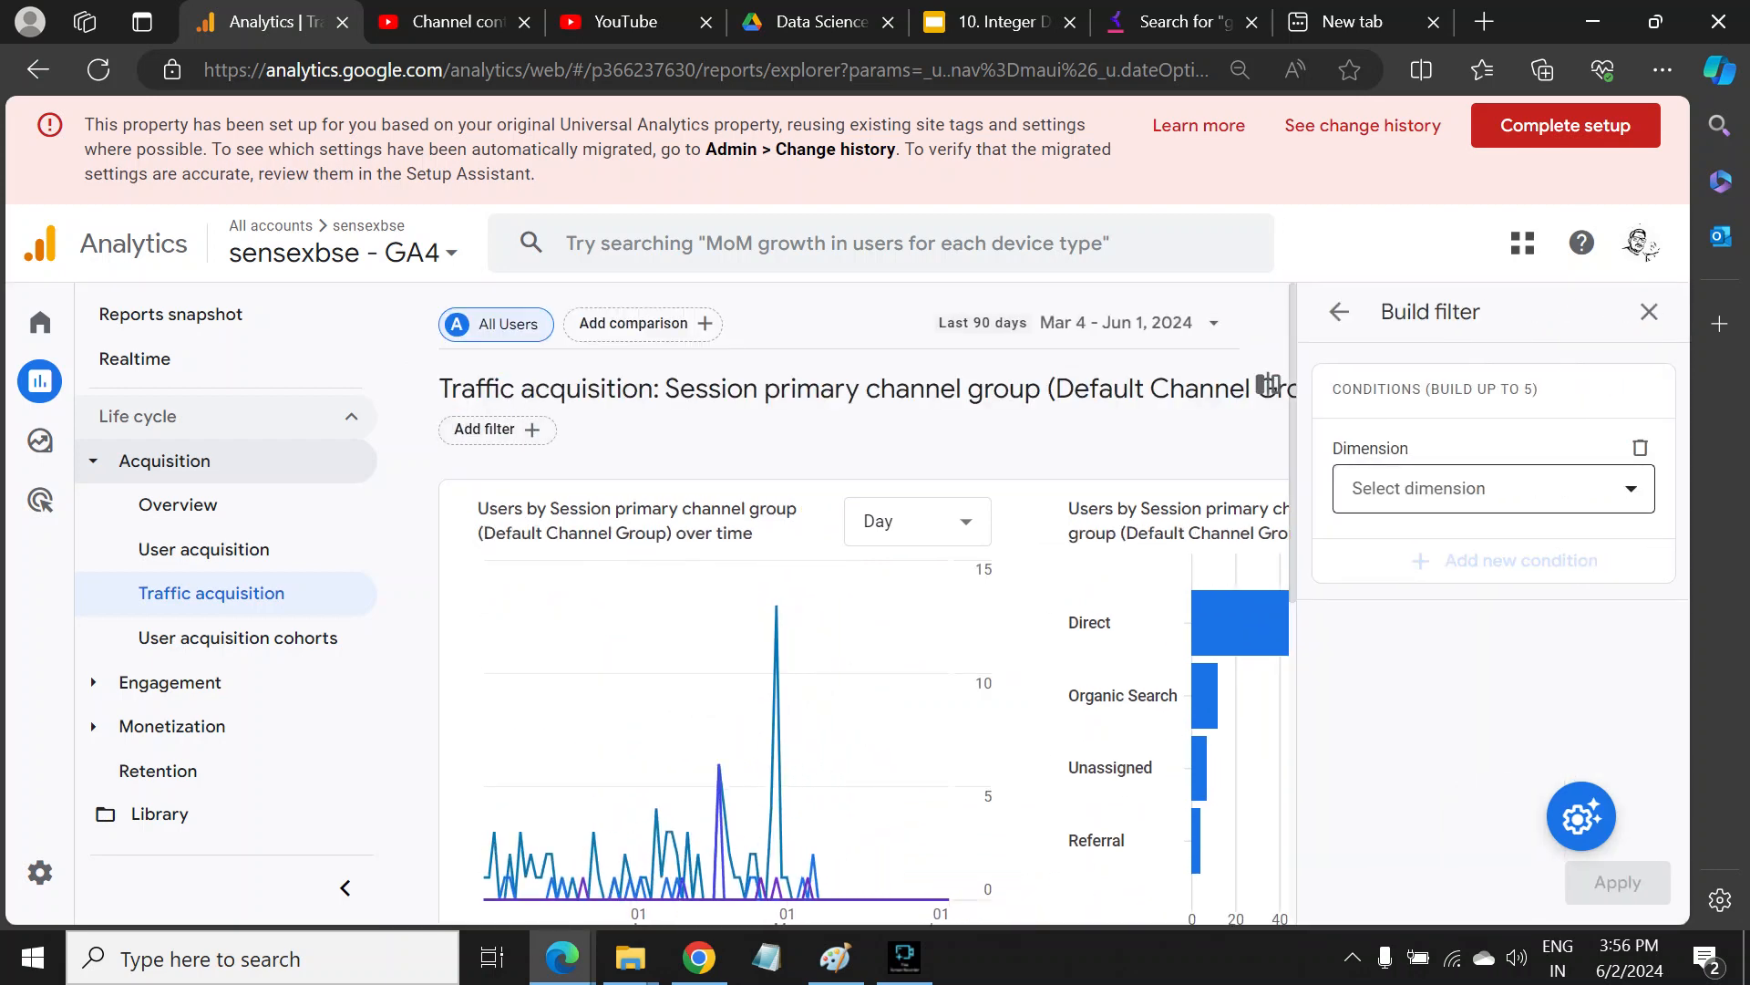
{"action": "left_click", "coordinate": [1493, 487]}
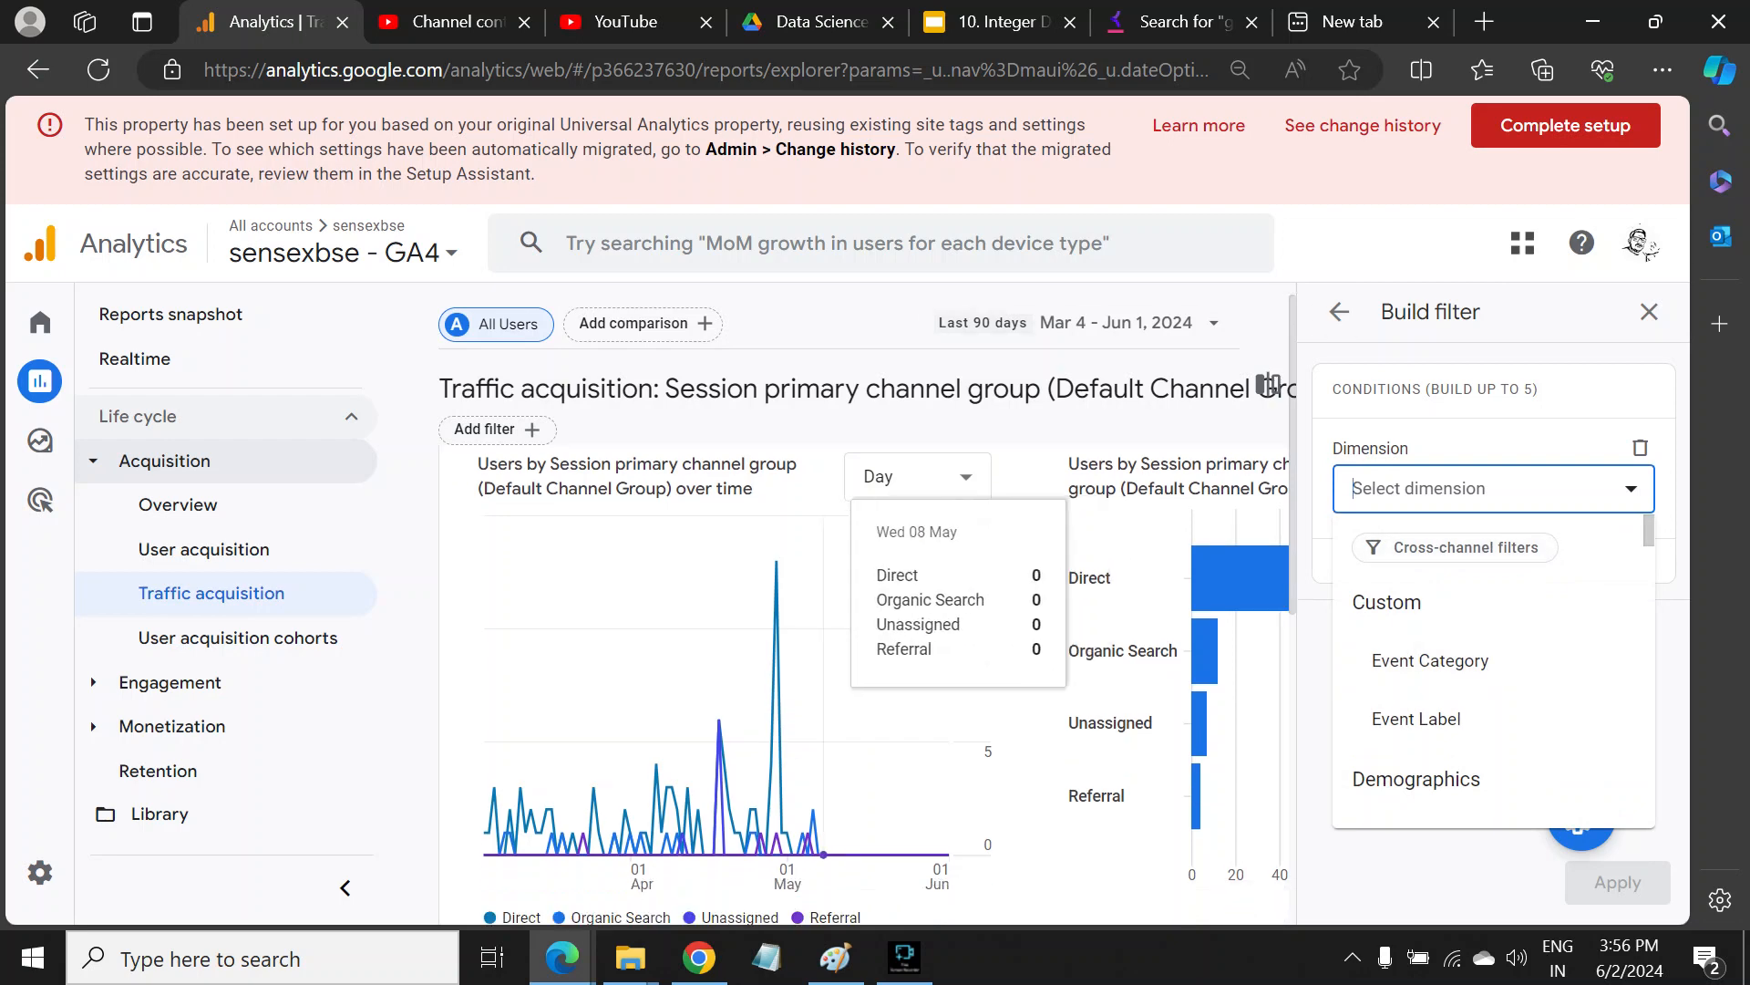
{"action": "scroll", "coordinate": [875, 591], "scroll_direction": "down", "scroll_amount": 5}
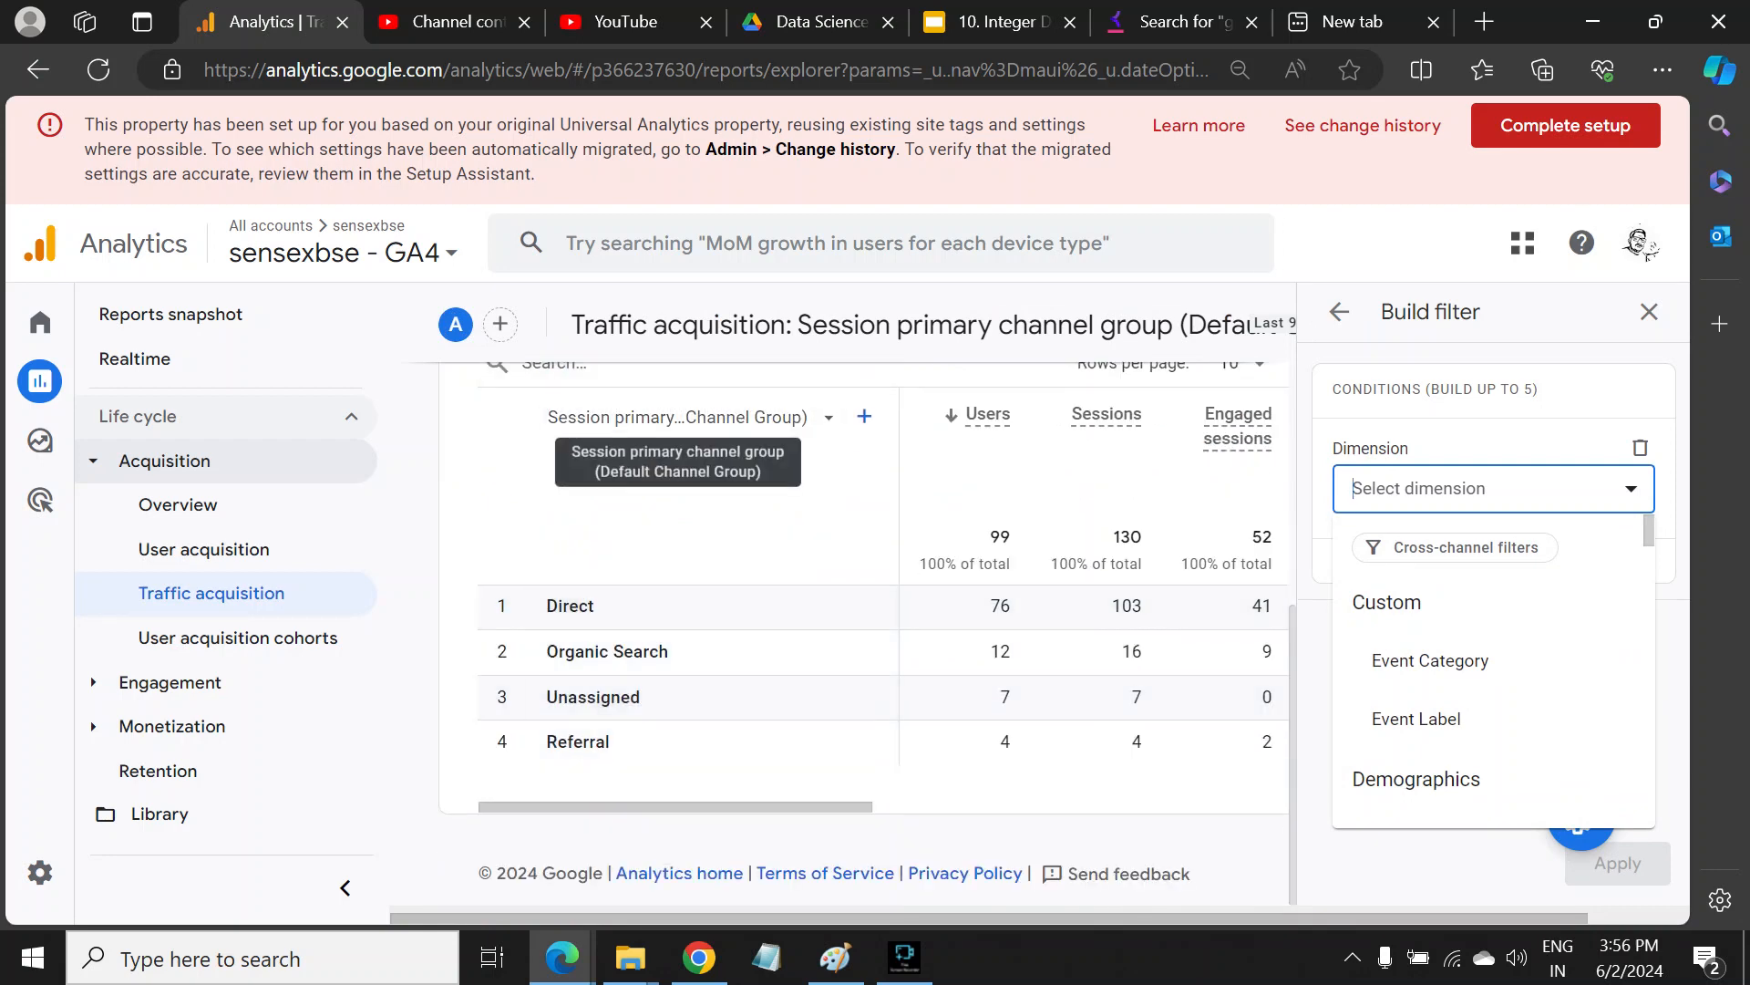
{"action": "scroll", "coordinate": [875, 593], "scroll_direction": "up", "scroll_amount": 5}
{"action": "type", "text": "chann"}
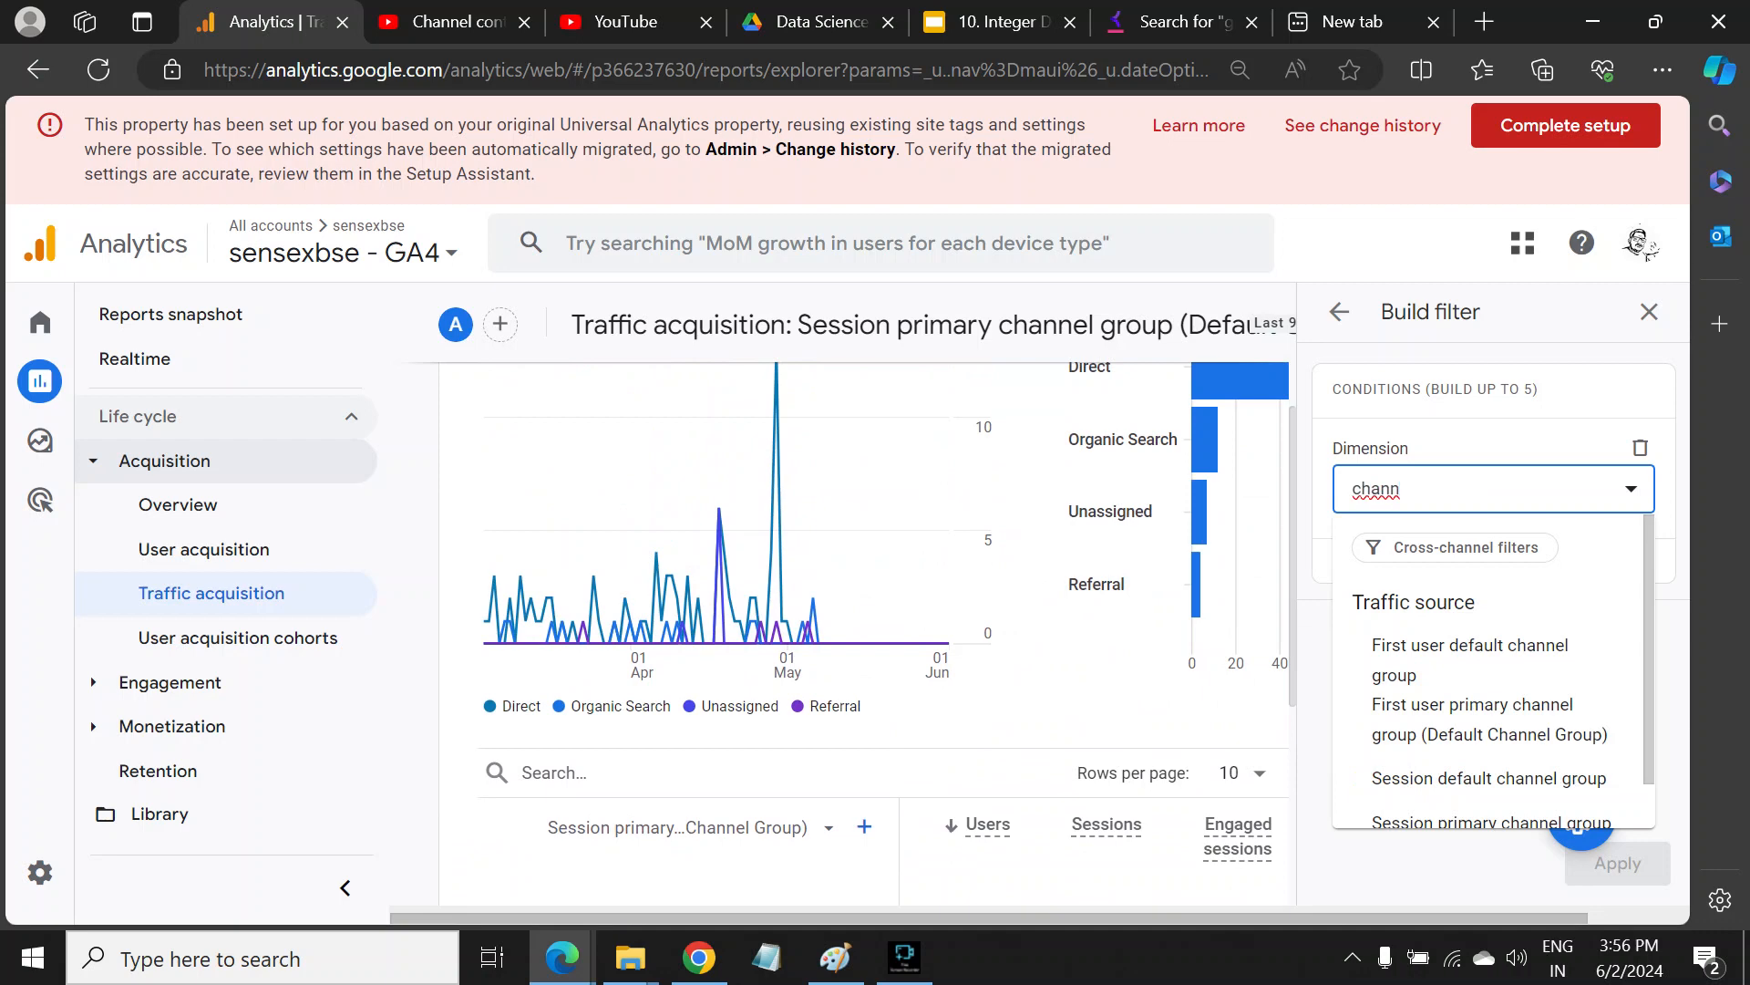
{"action": "scroll", "coordinate": [1493, 671], "scroll_direction": "down", "scroll_amount": 1}
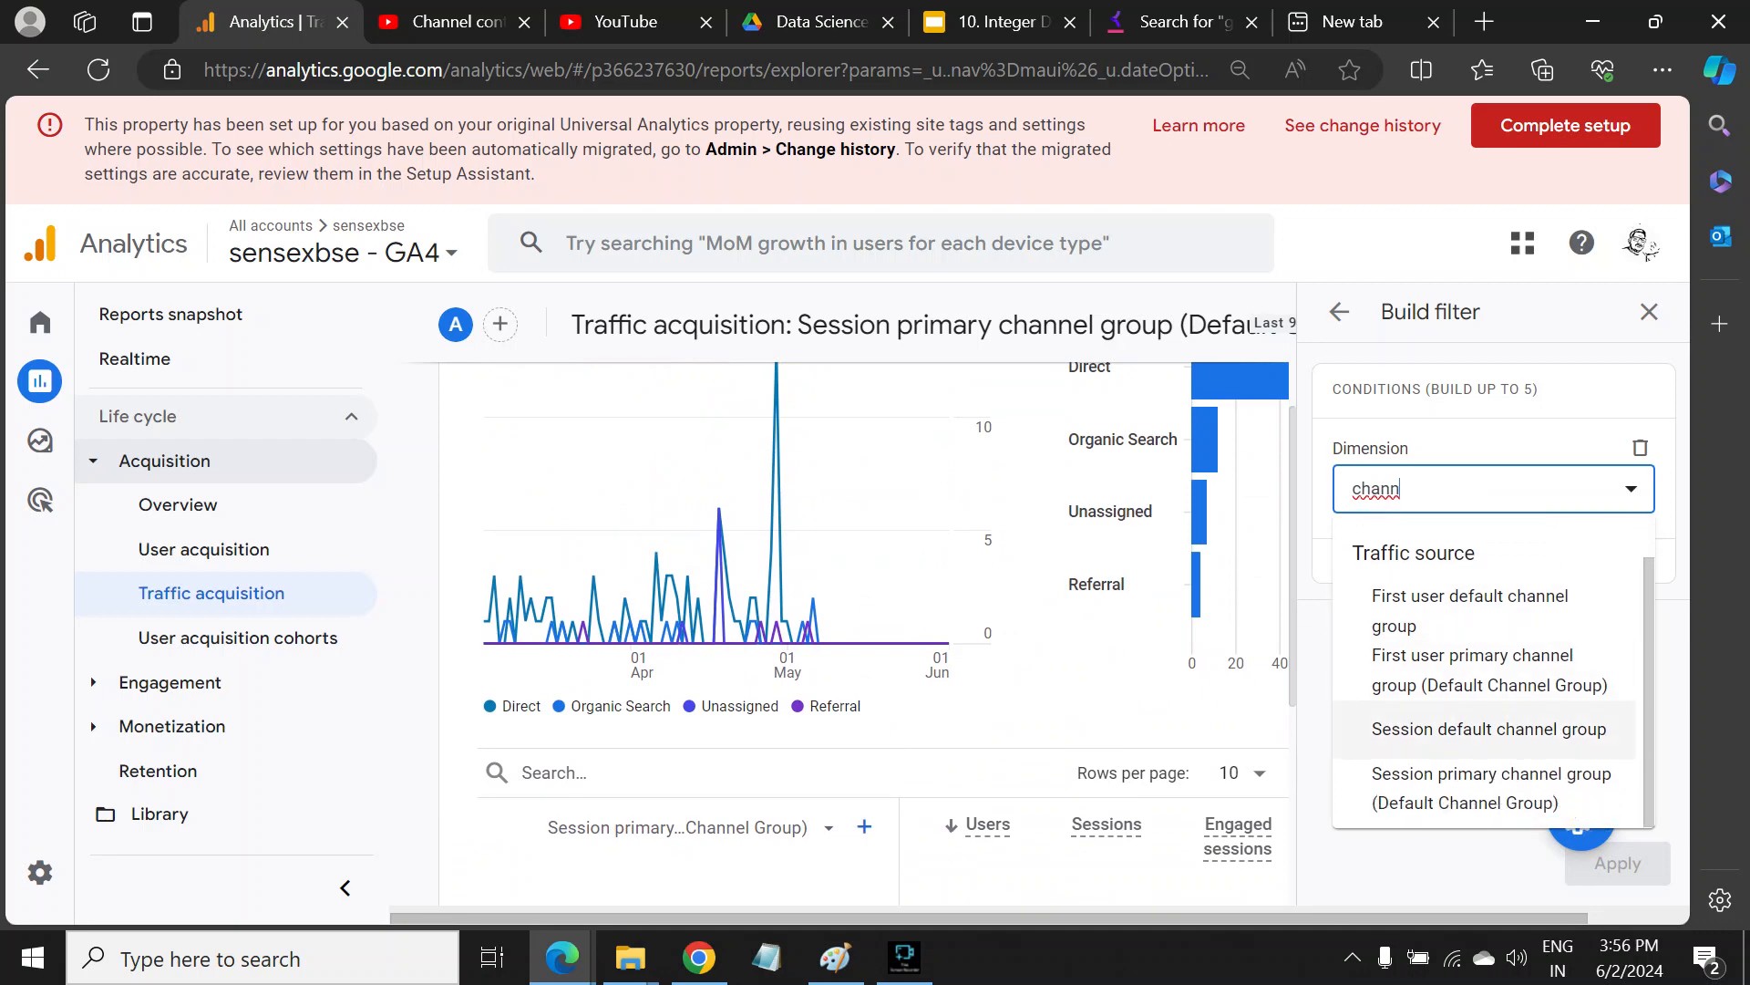
{"action": "left_click", "coordinate": [1492, 788]}
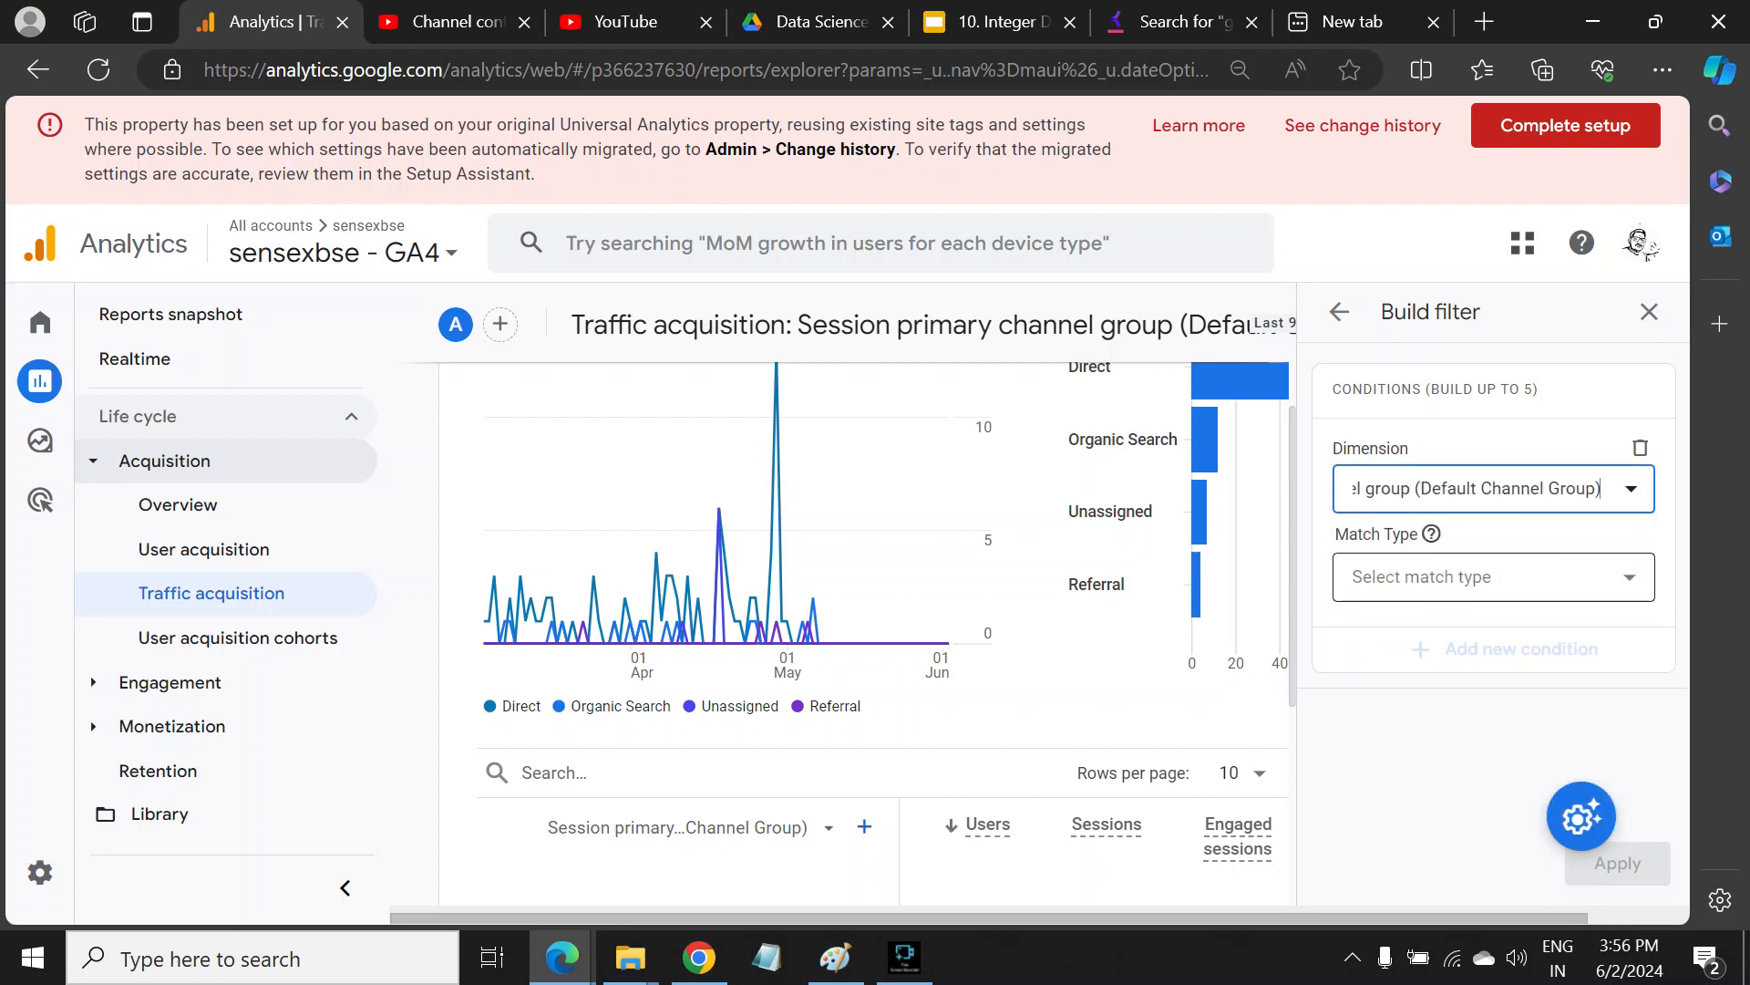
- Review the match types for the filter condition and set it to exactly matches
{"action": "left_click", "coordinate": [1493, 578]}
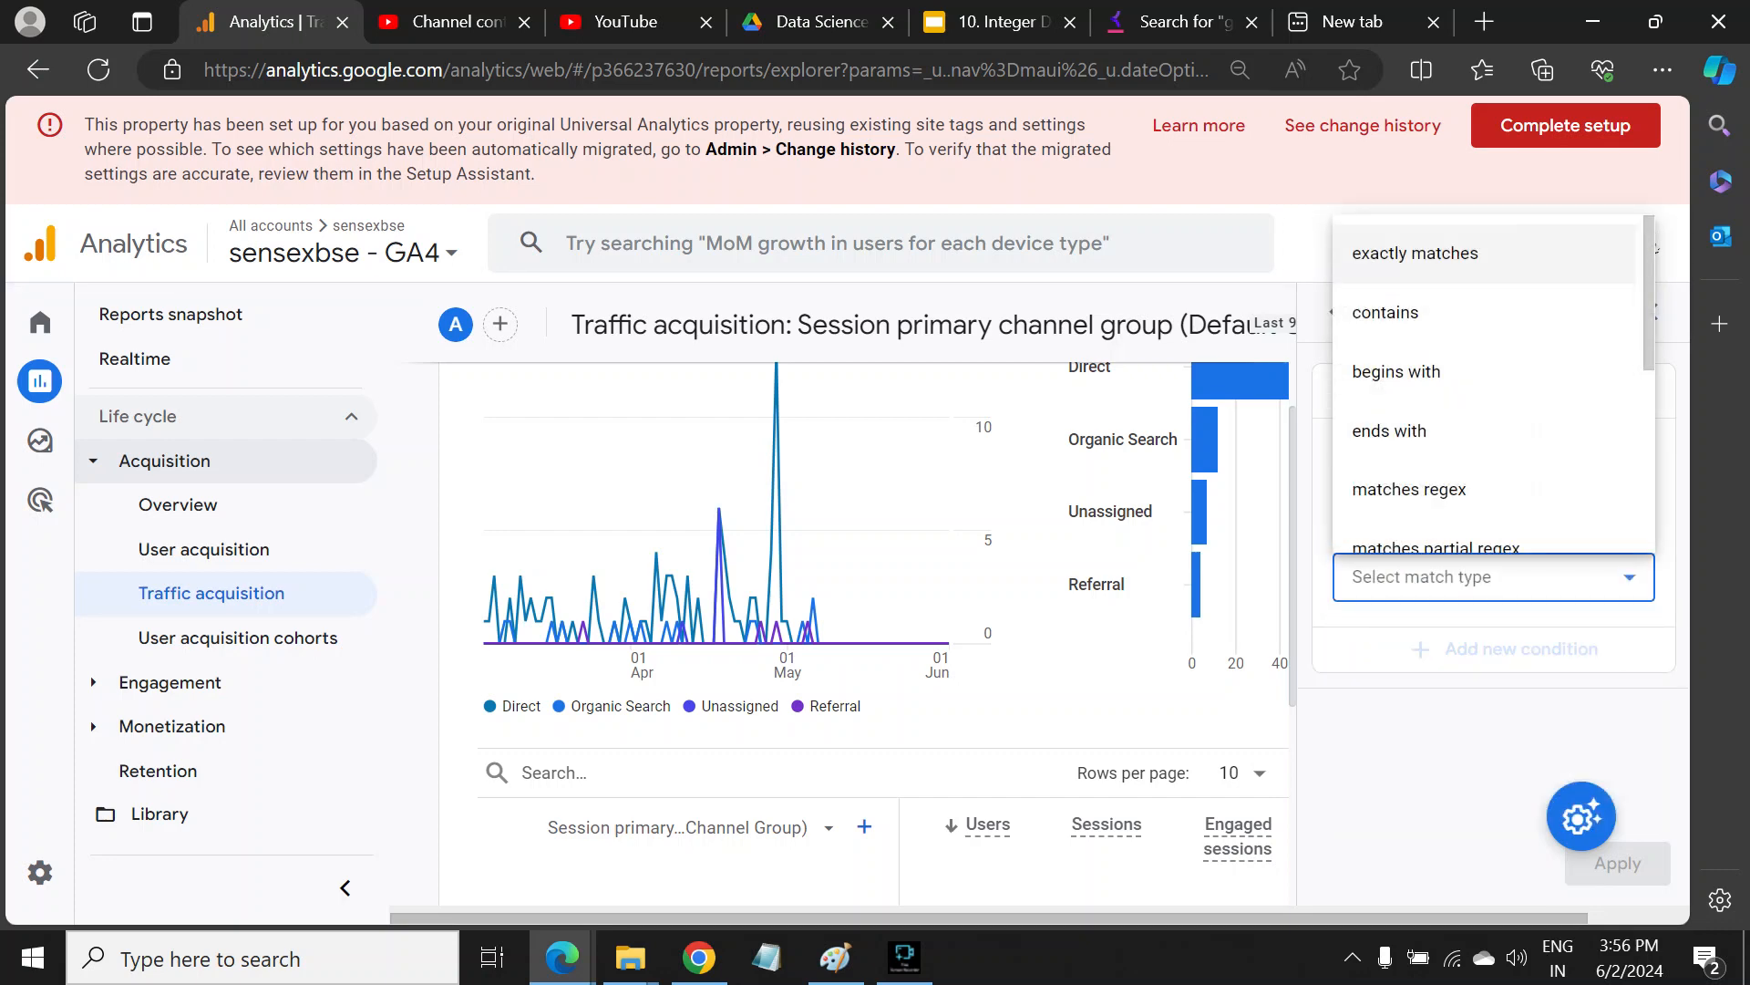
{"action": "left_click", "coordinate": [1421, 255]}
{"action": "left_click", "coordinate": [1494, 578]}
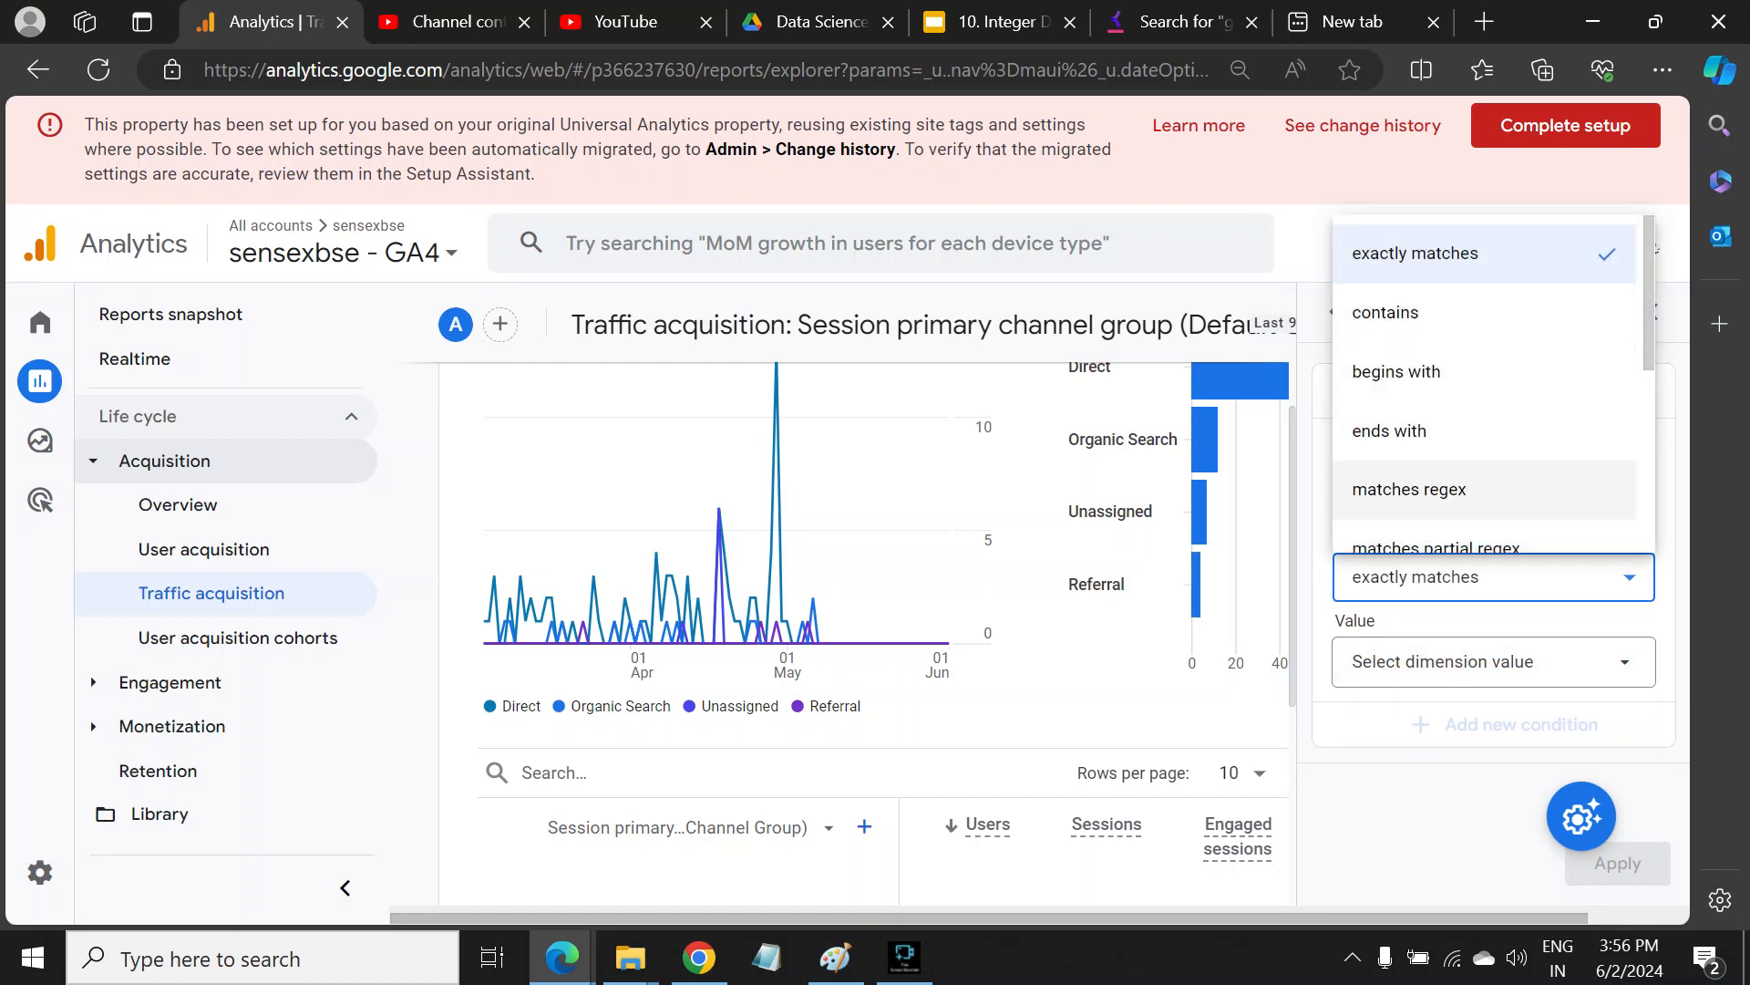
{"action": "scroll", "coordinate": [1487, 384], "scroll_direction": "down", "scroll_amount": 3}
{"action": "scroll", "coordinate": [1487, 383], "scroll_direction": "up", "scroll_amount": 3}
{"action": "left_click", "coordinate": [1464, 253]}
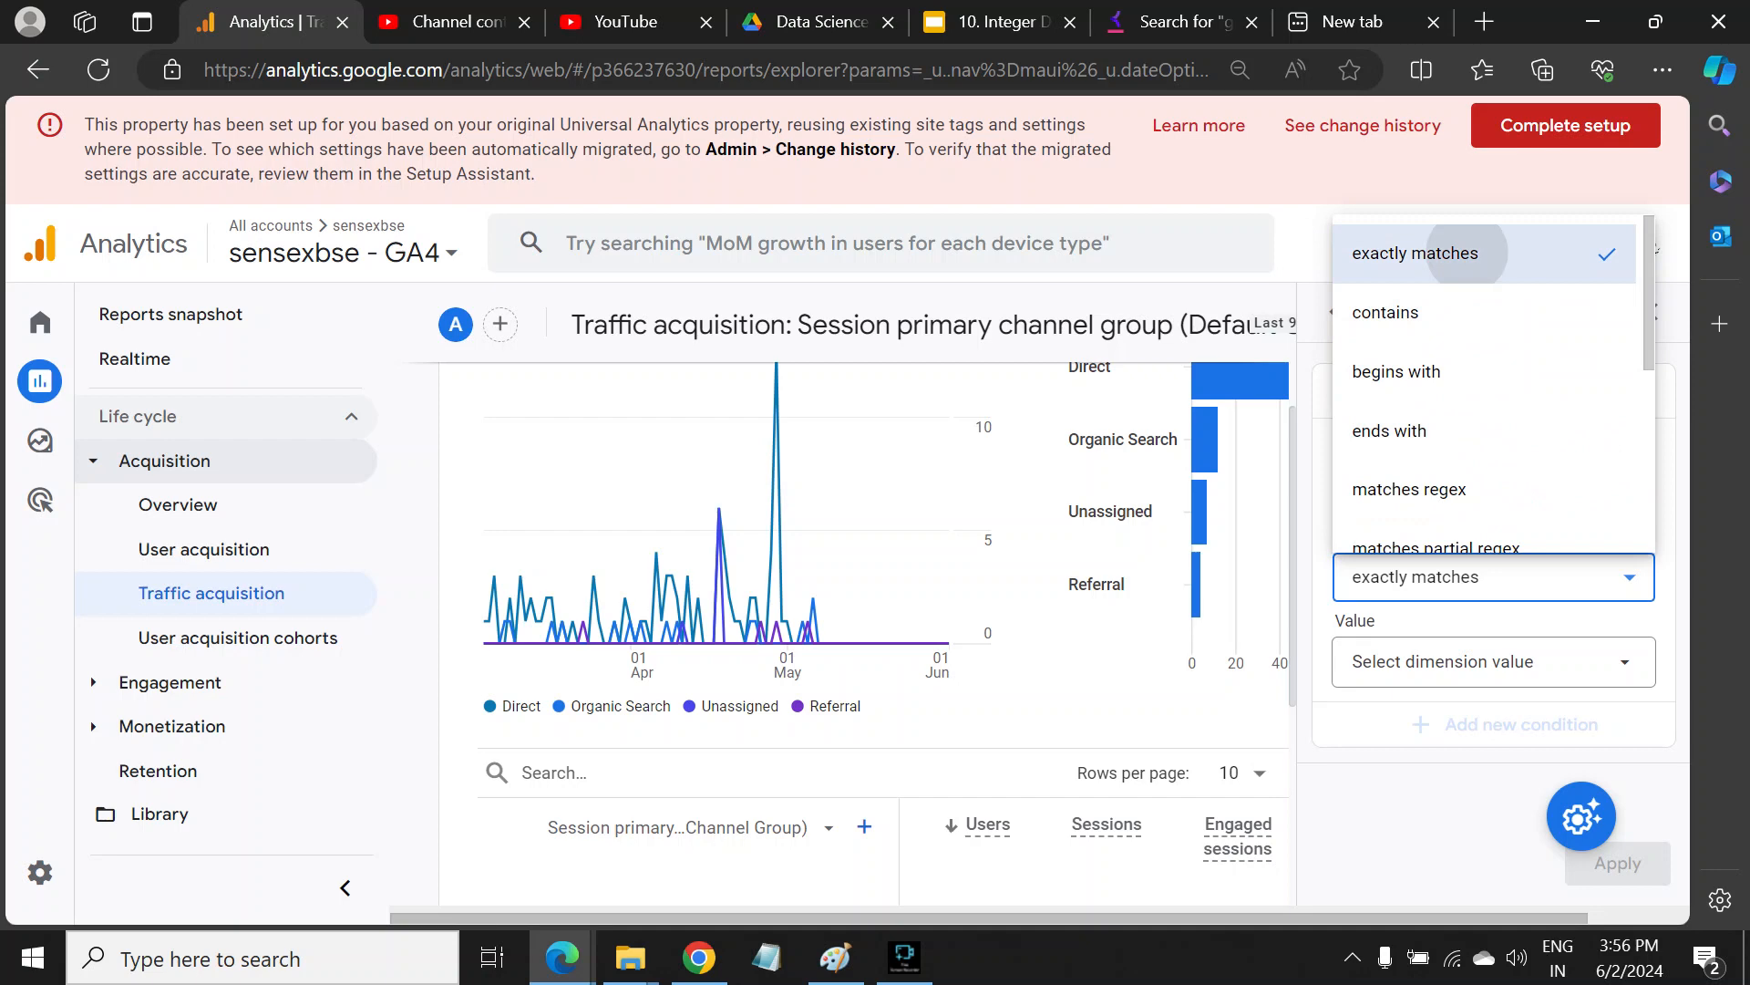
- Choose Organic Search as the filter condition's value
{"action": "left_click", "coordinate": [1477, 662]}
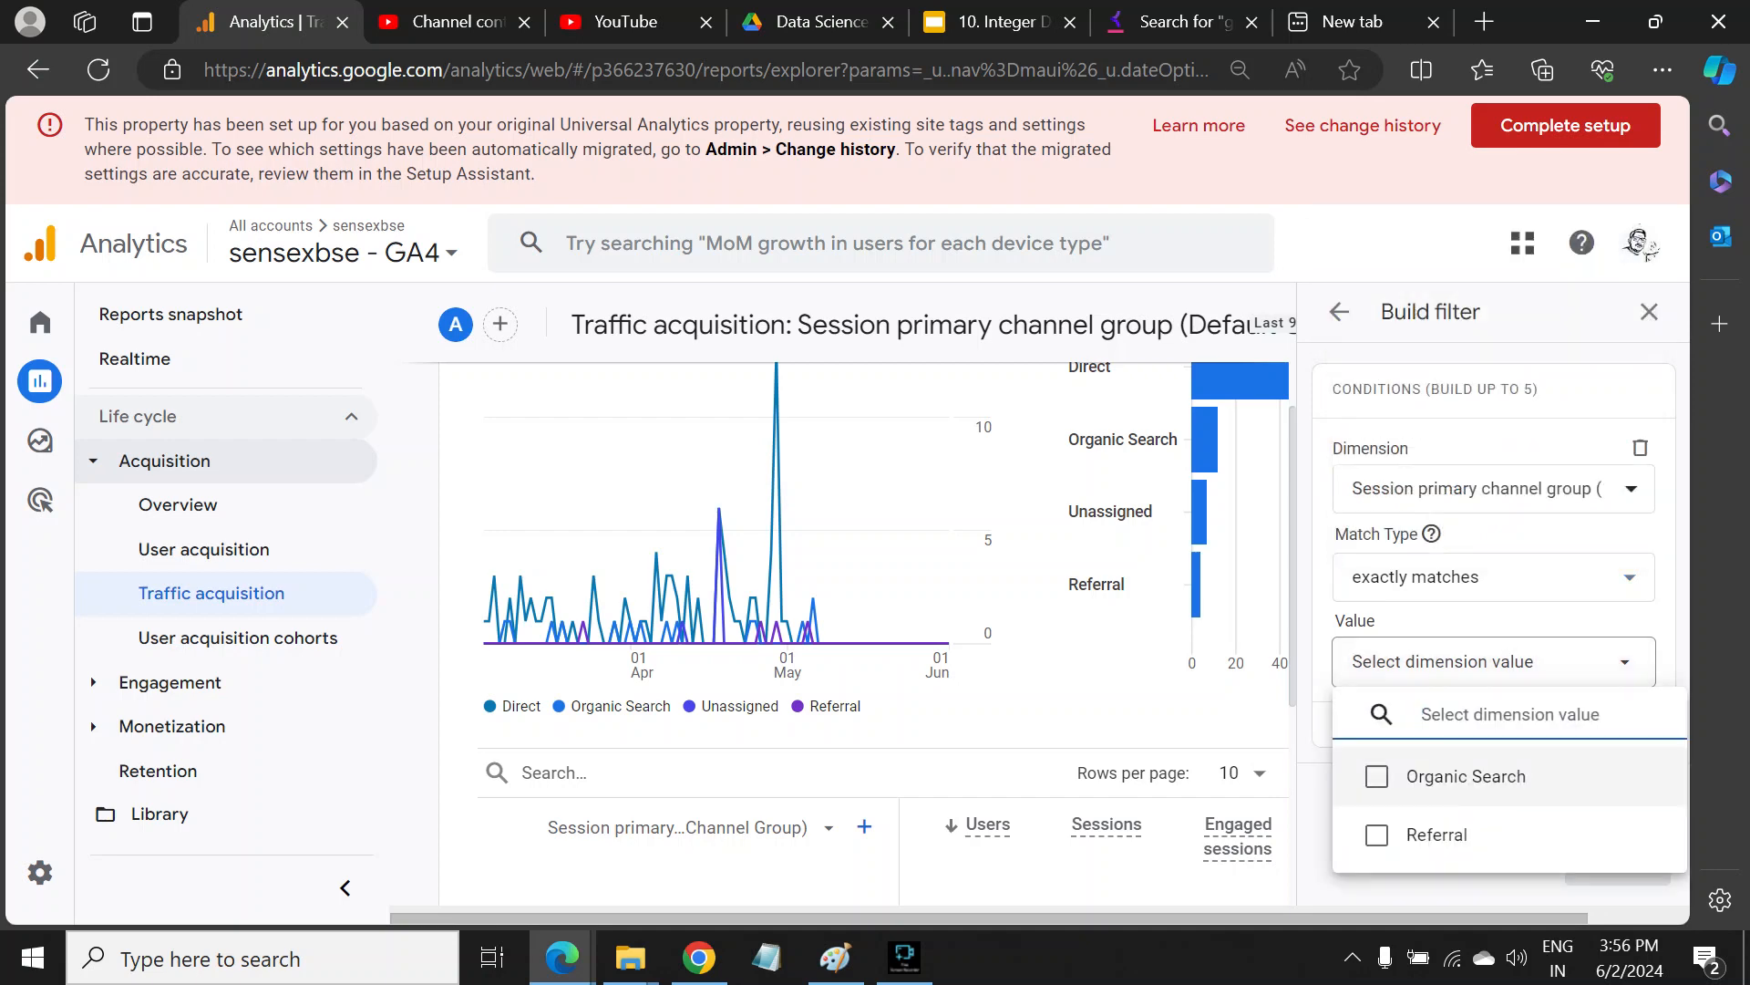
{"action": "left_click", "coordinate": [1466, 776]}
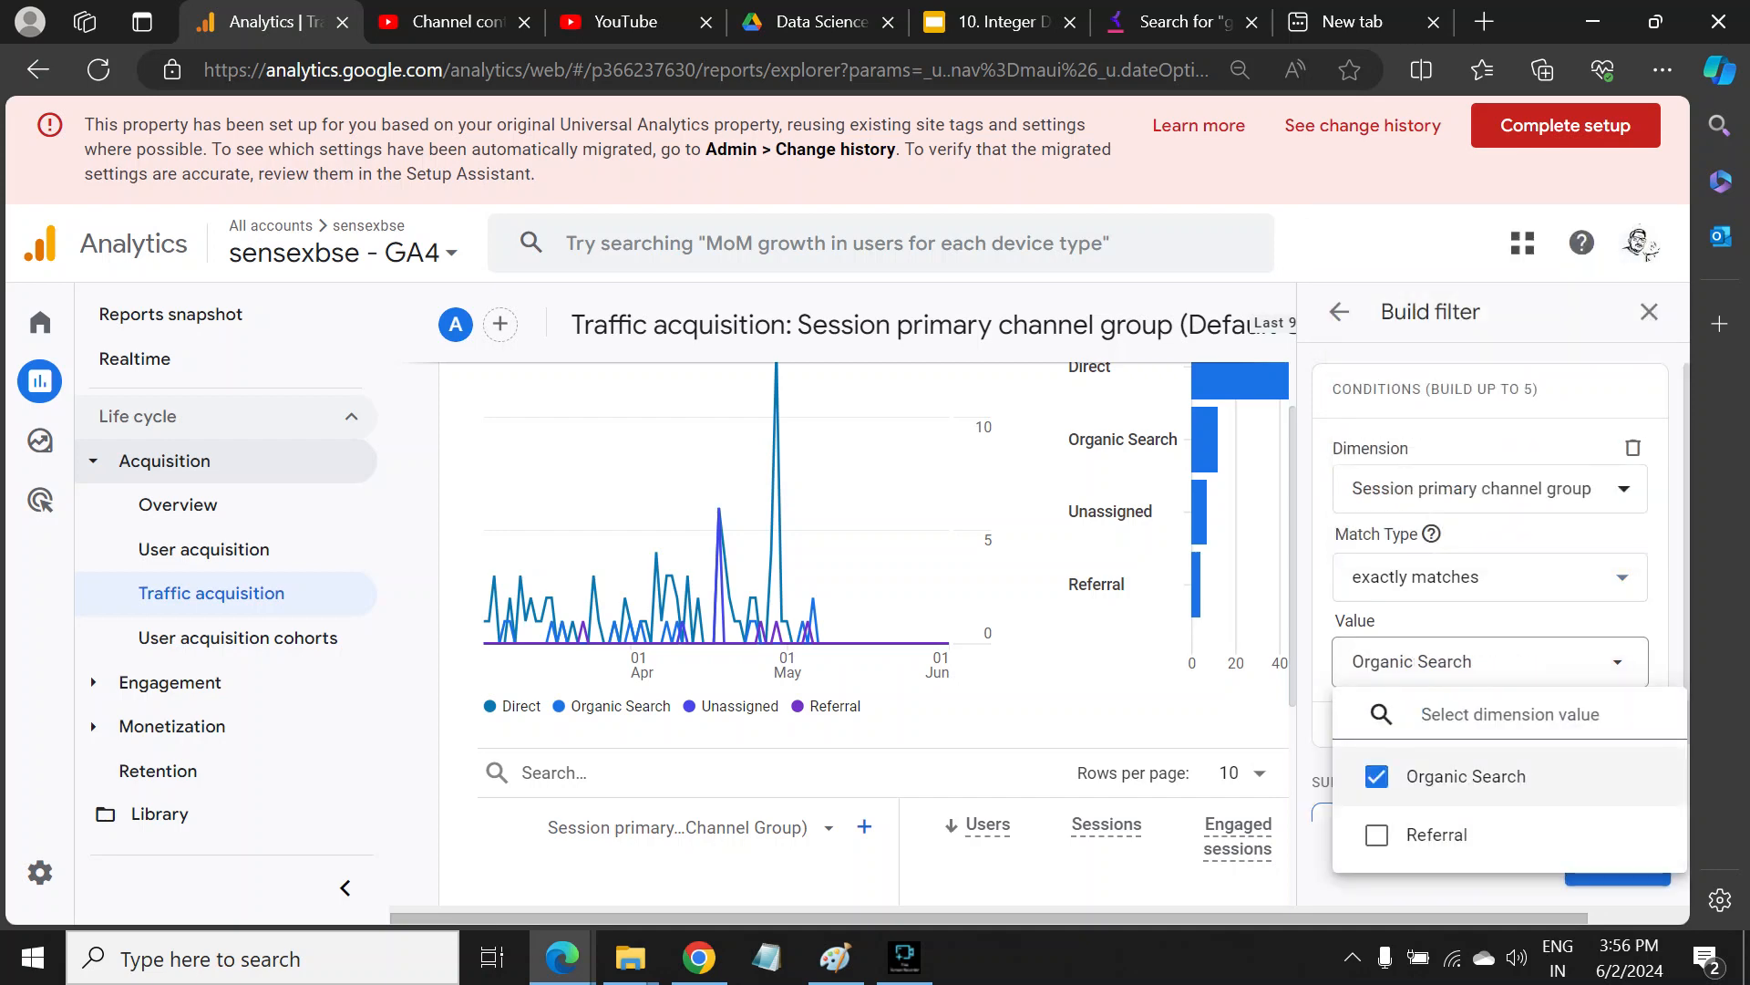
{"action": "left_click", "coordinate": [1617, 879]}
{"action": "scroll", "coordinate": [1550, 721], "scroll_direction": "down", "scroll_amount": 2}
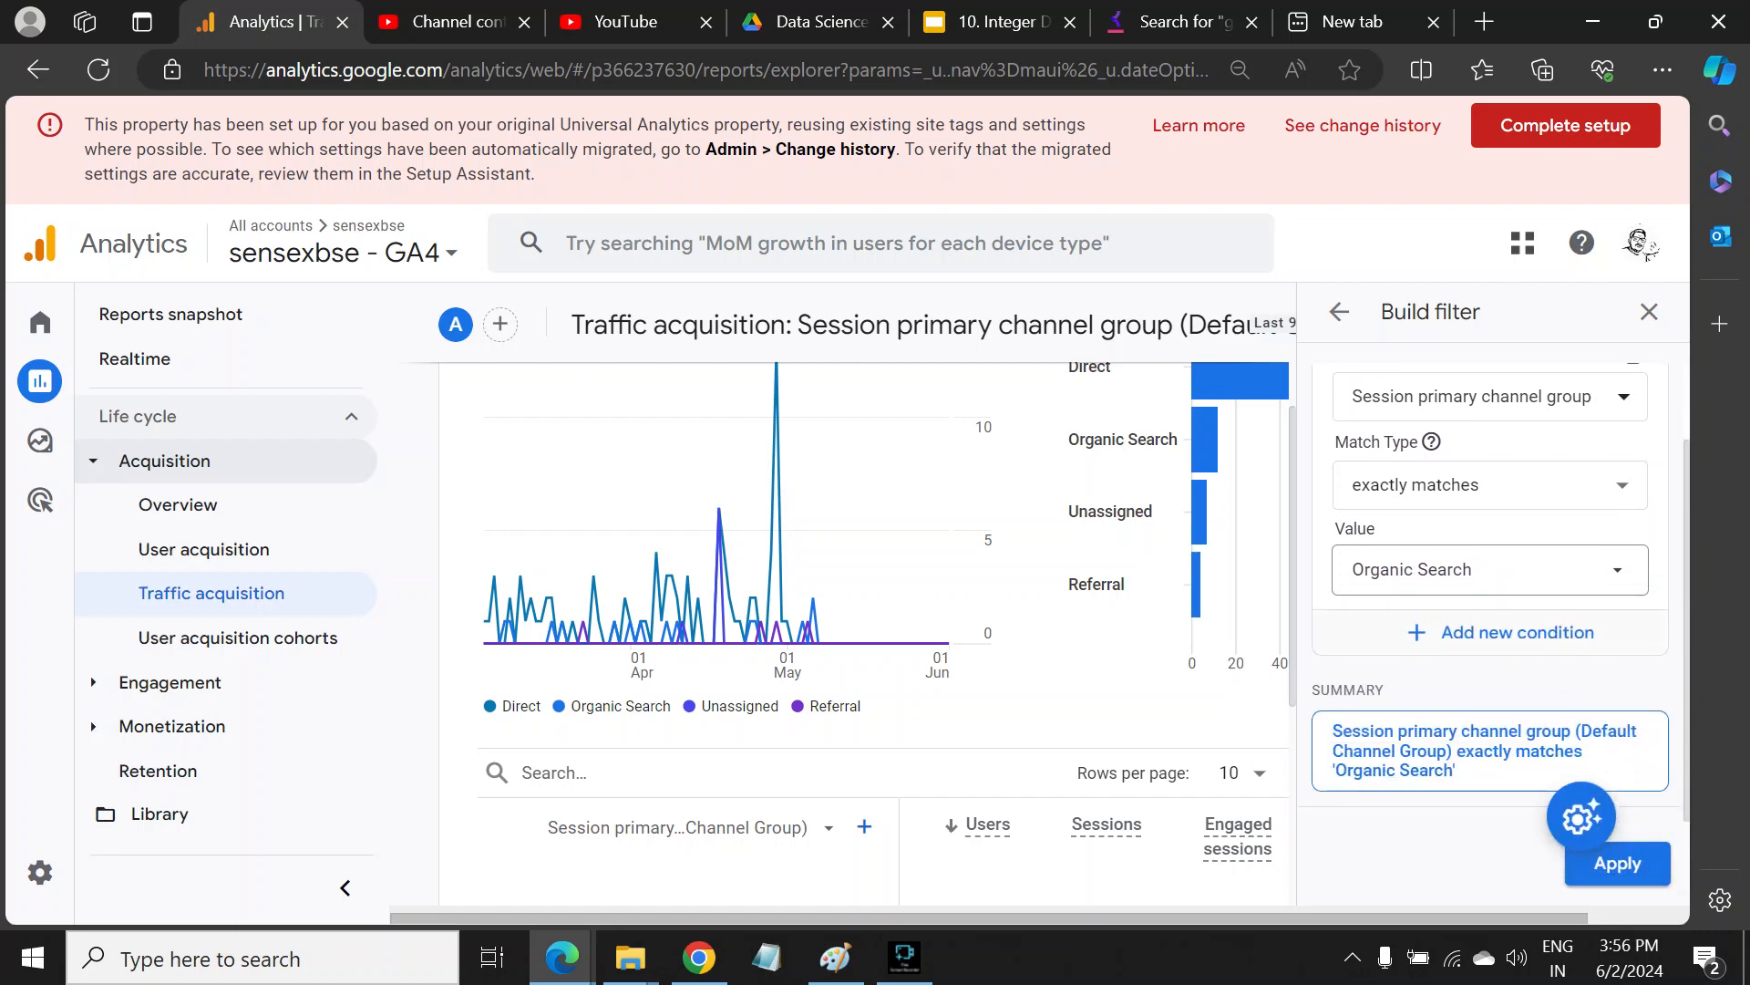
{"action": "left_click", "coordinate": [1518, 633]}
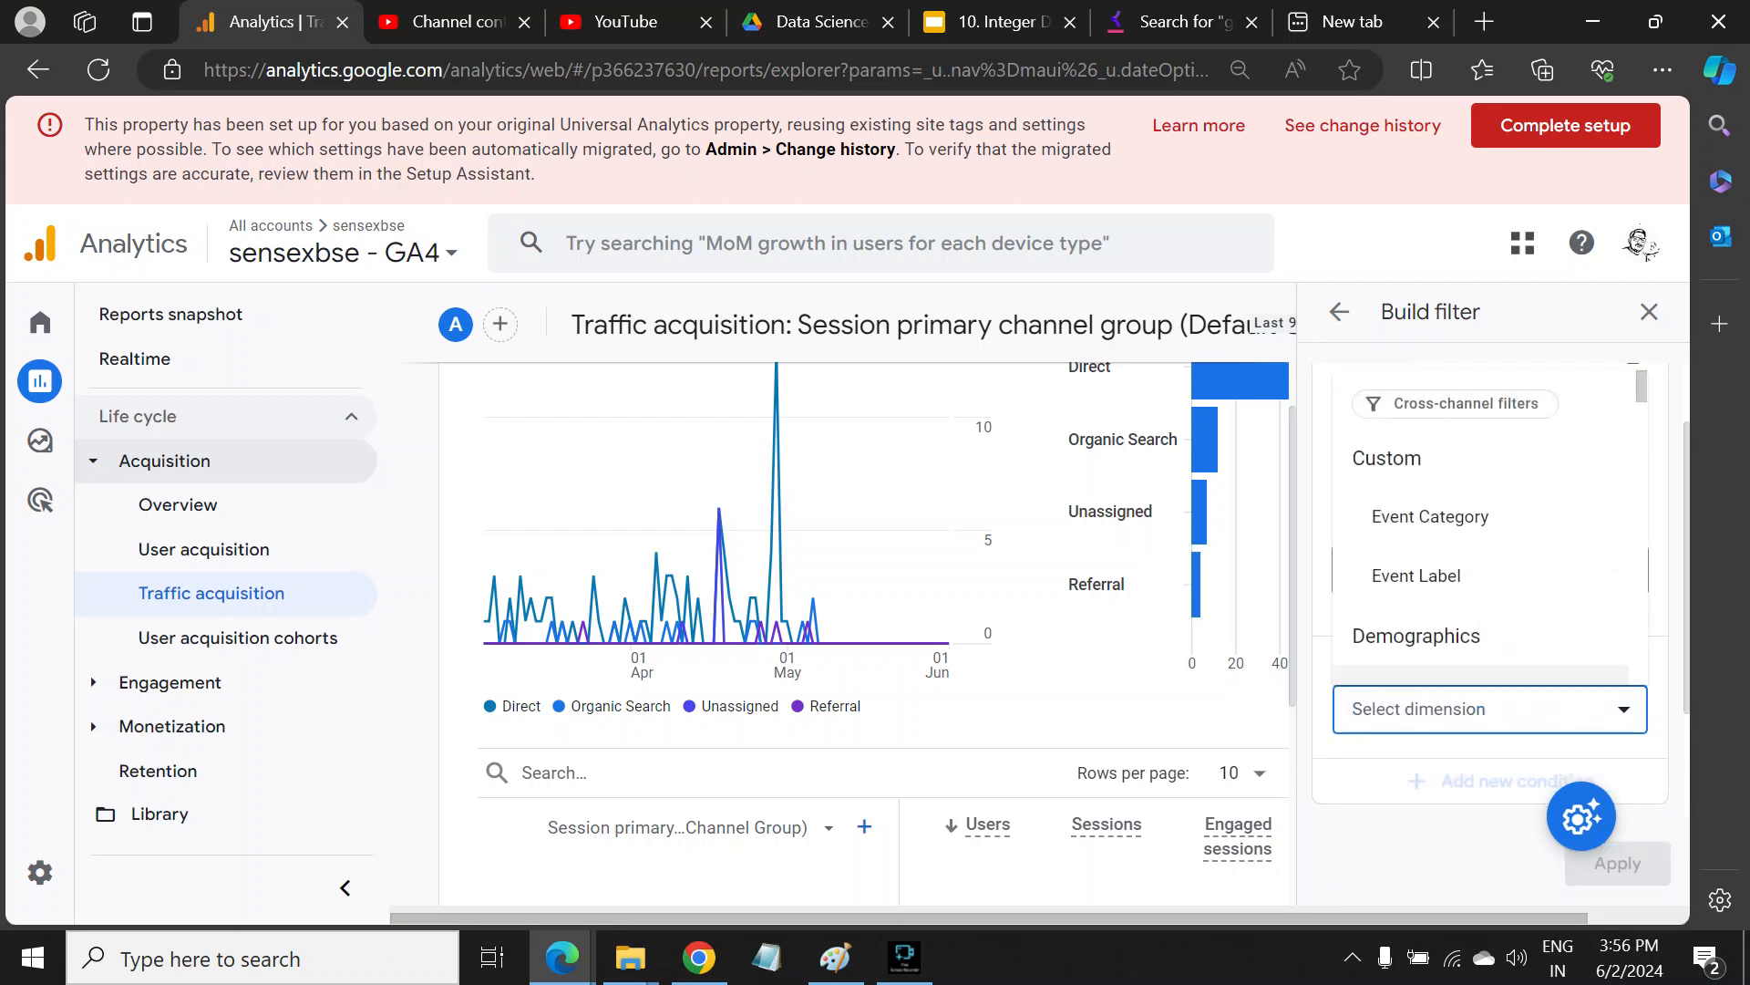
{"action": "left_click", "coordinate": [1519, 710]}
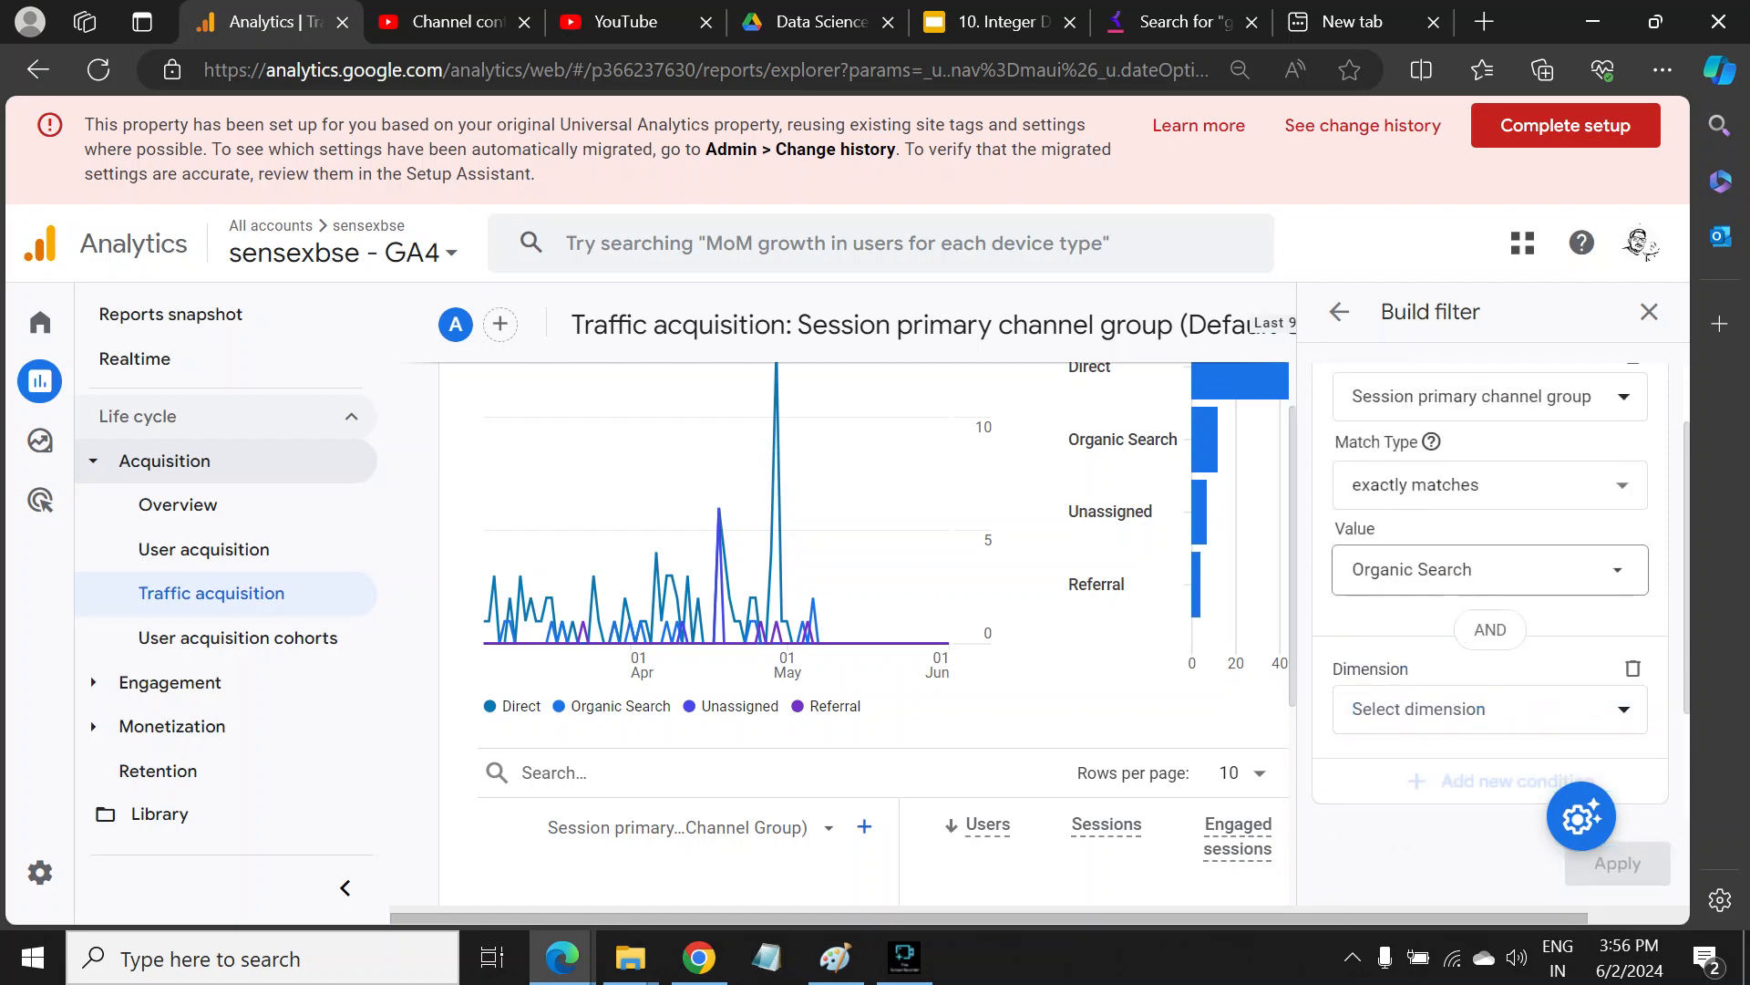
{"action": "left_click", "coordinate": [1633, 669]}
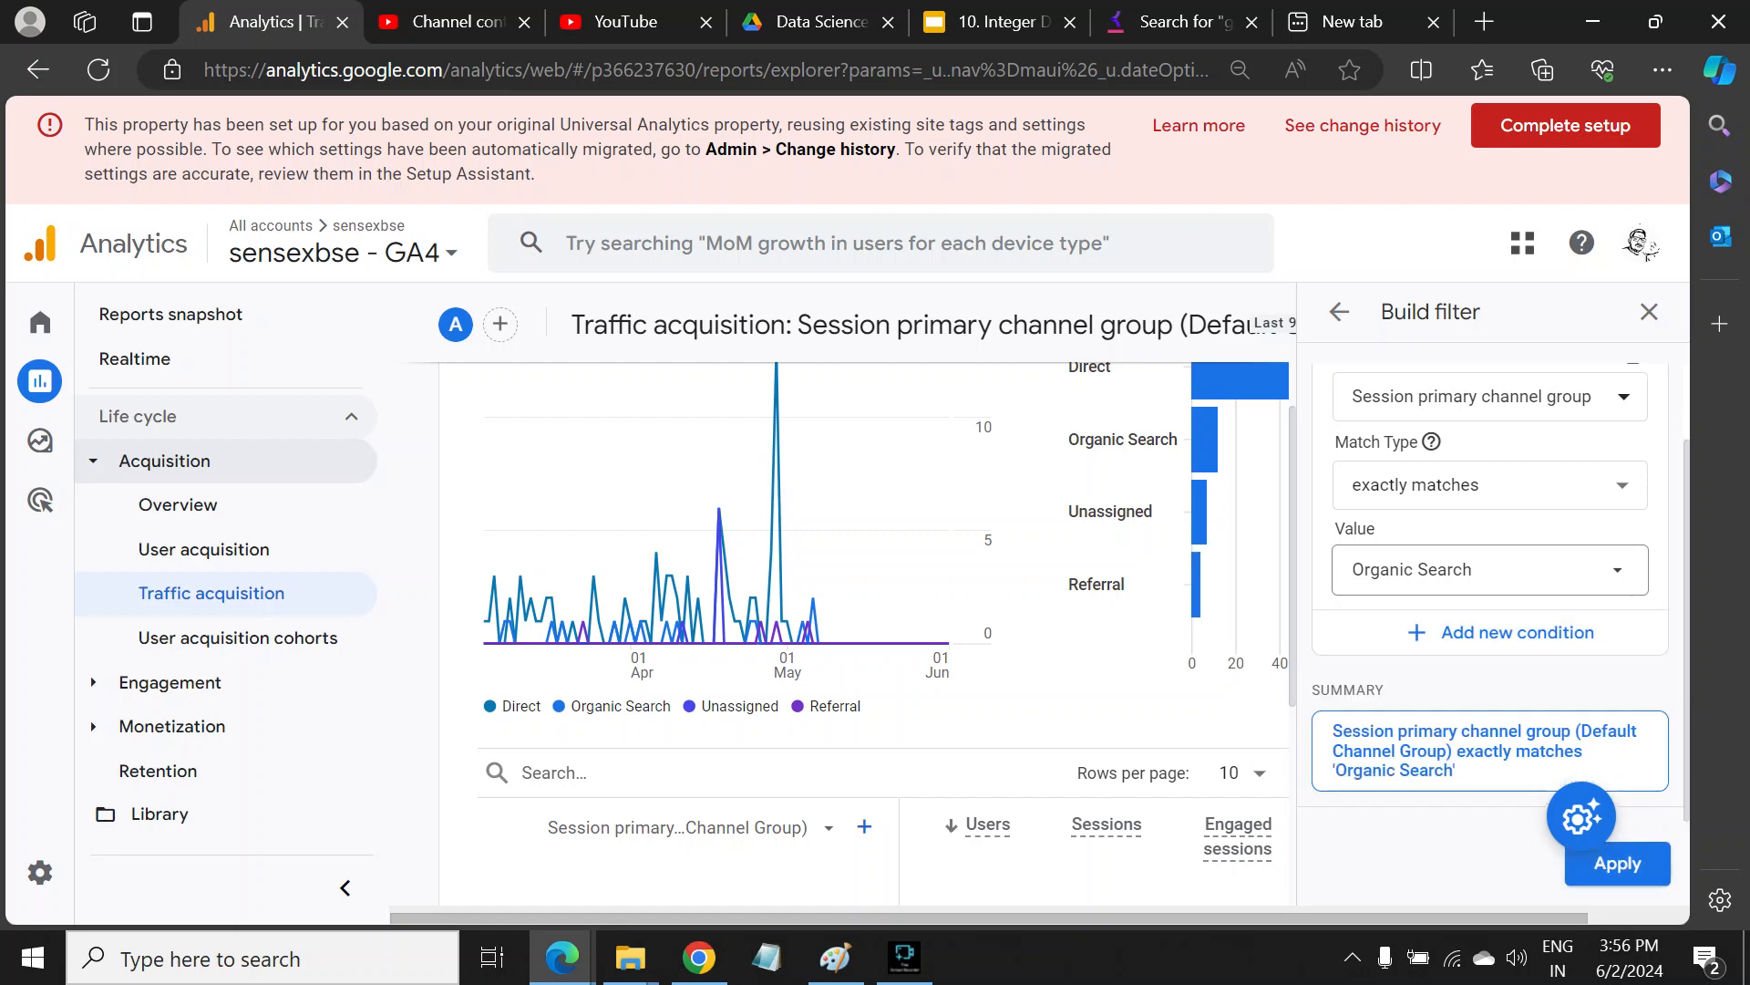
- Apply the Organic Search channel filter to the Traffic acquisition report
{"action": "left_click", "coordinate": [1617, 863]}
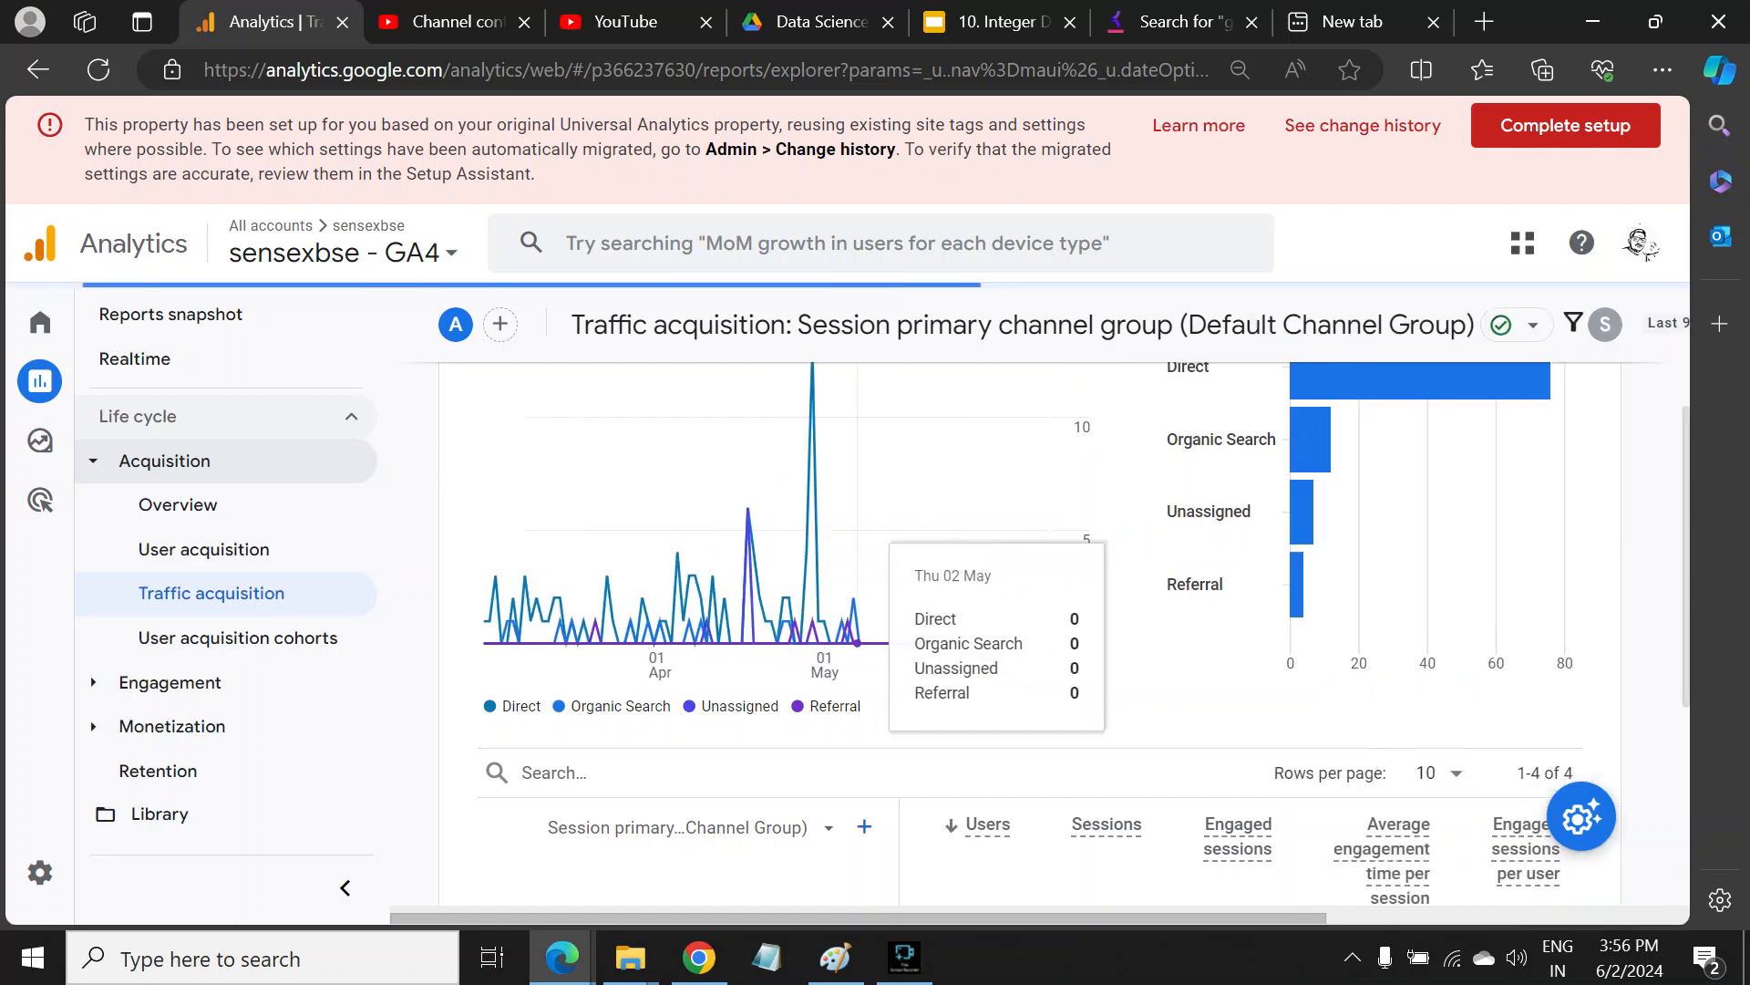
- Open the Landing page report in the Engagement section
{"action": "scroll", "coordinate": [1003, 639], "scroll_direction": "down", "scroll_amount": 2}
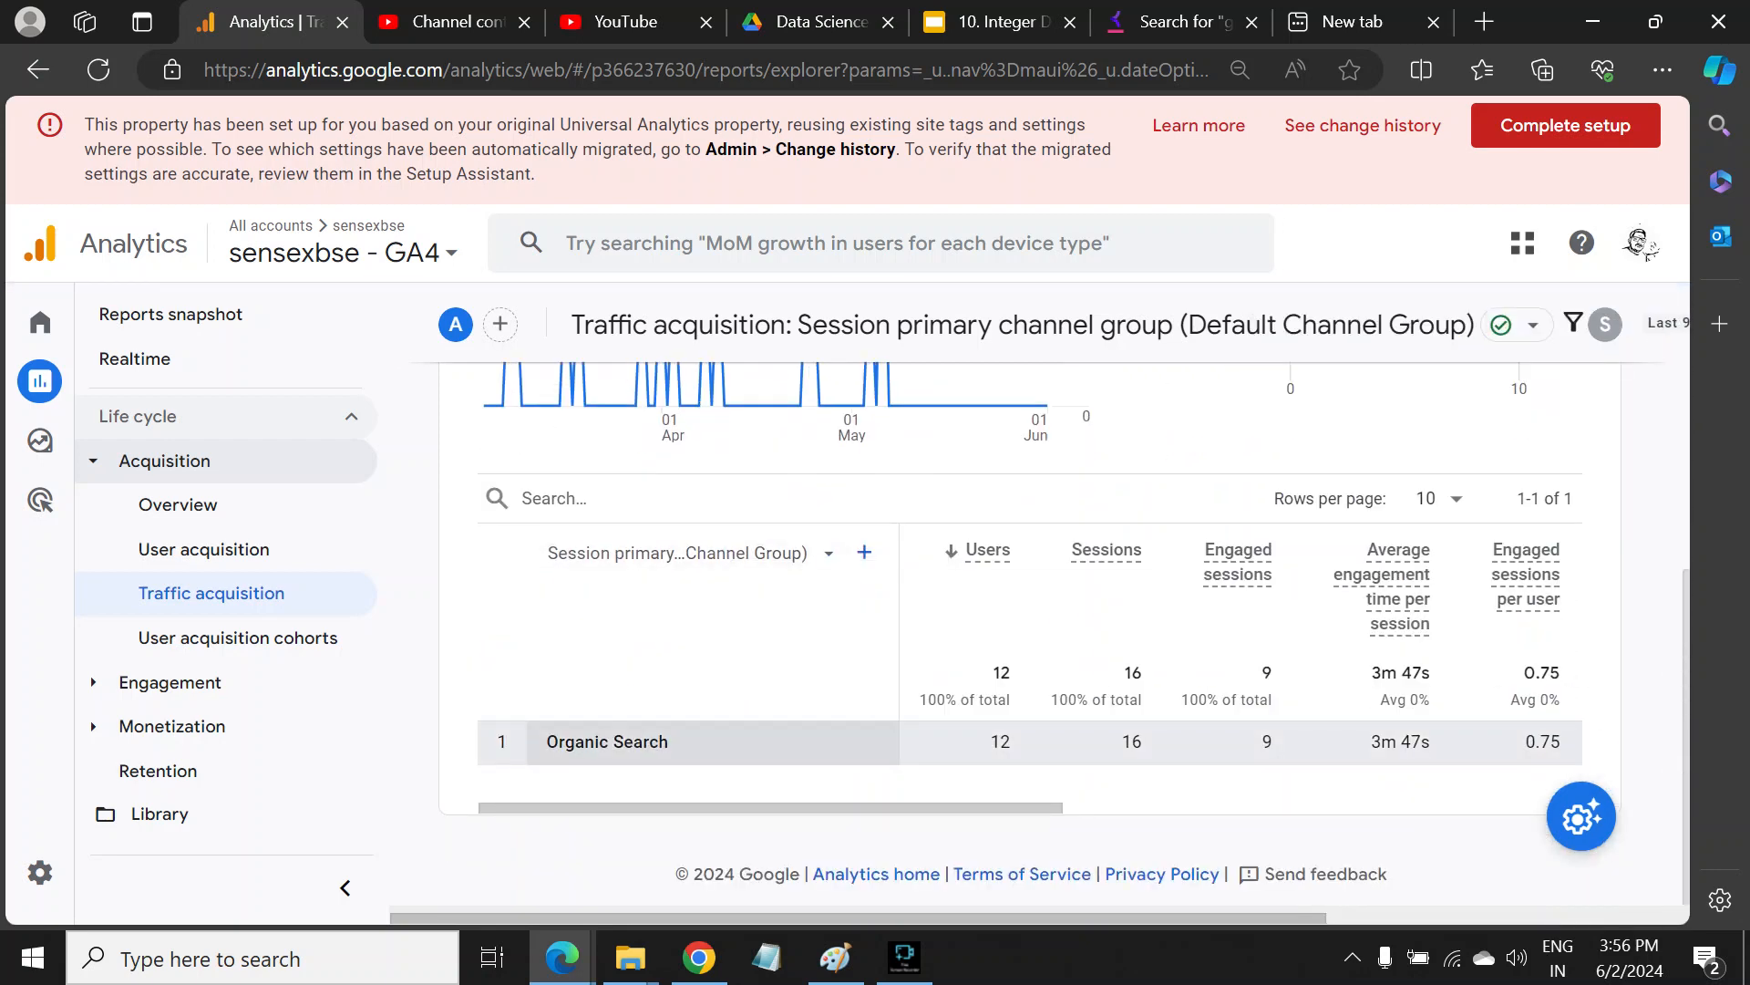
{"action": "scroll", "coordinate": [1003, 639], "scroll_direction": "up", "scroll_amount": 1}
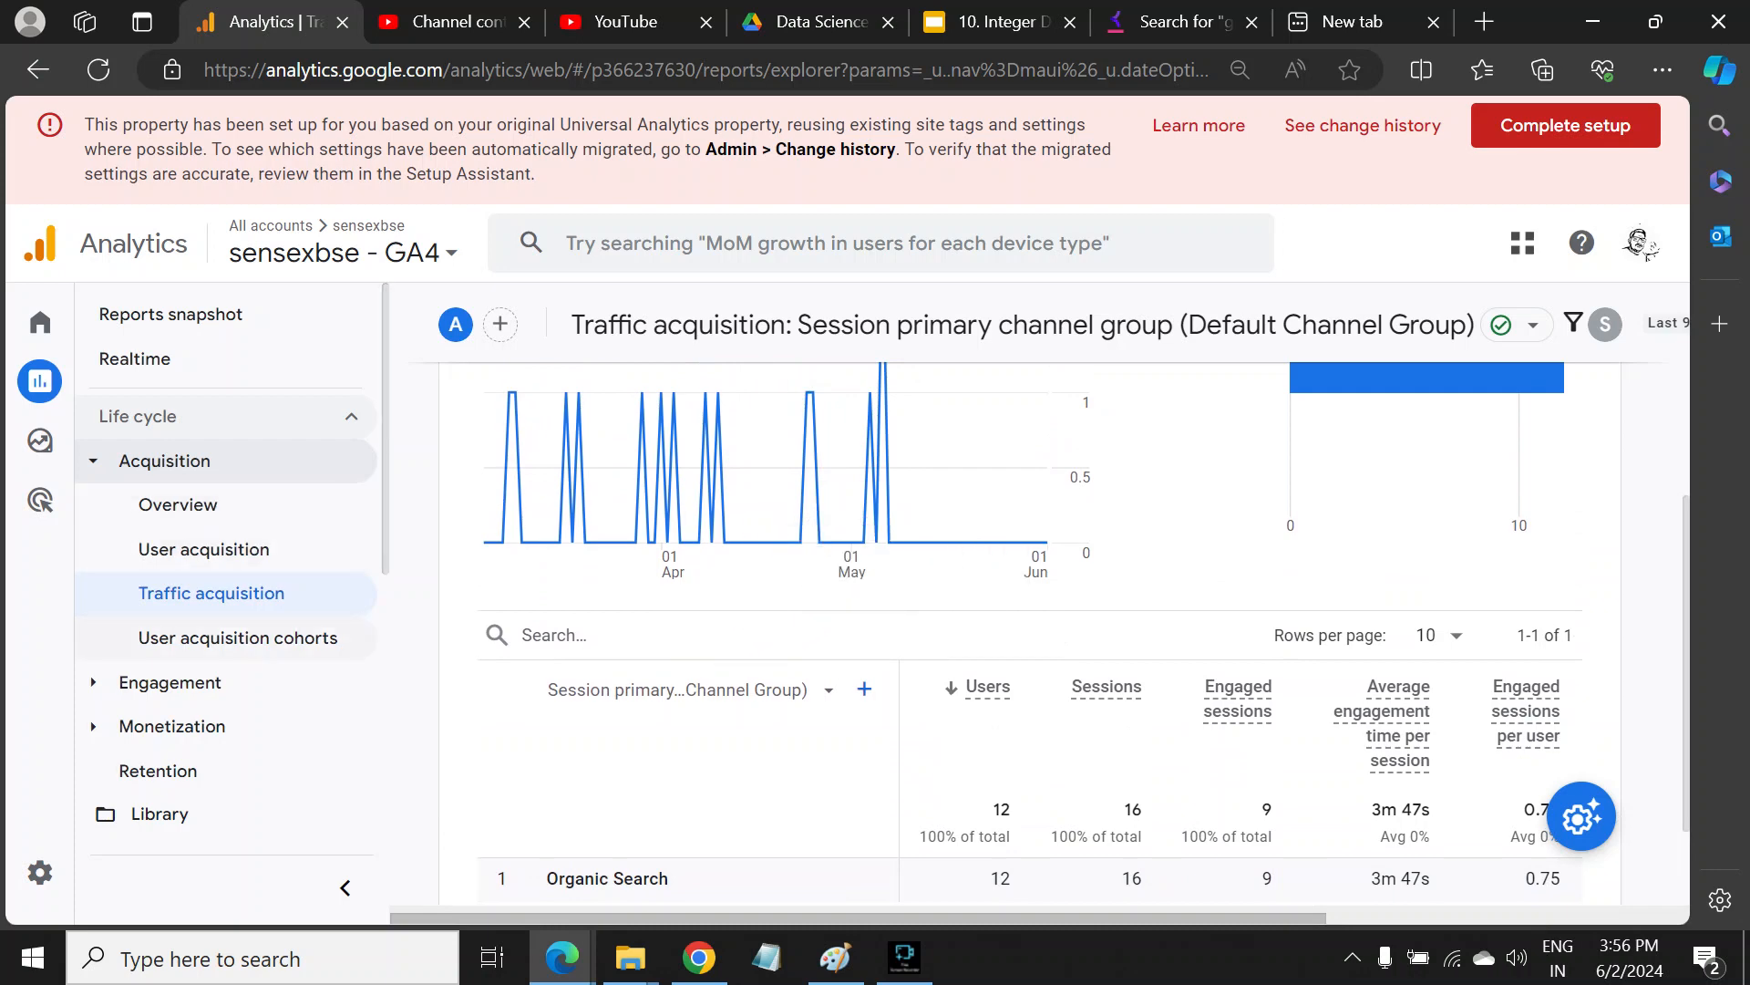
{"action": "left_click", "coordinate": [170, 682]}
{"action": "scroll", "coordinate": [229, 592], "scroll_direction": "down", "scroll_amount": 3}
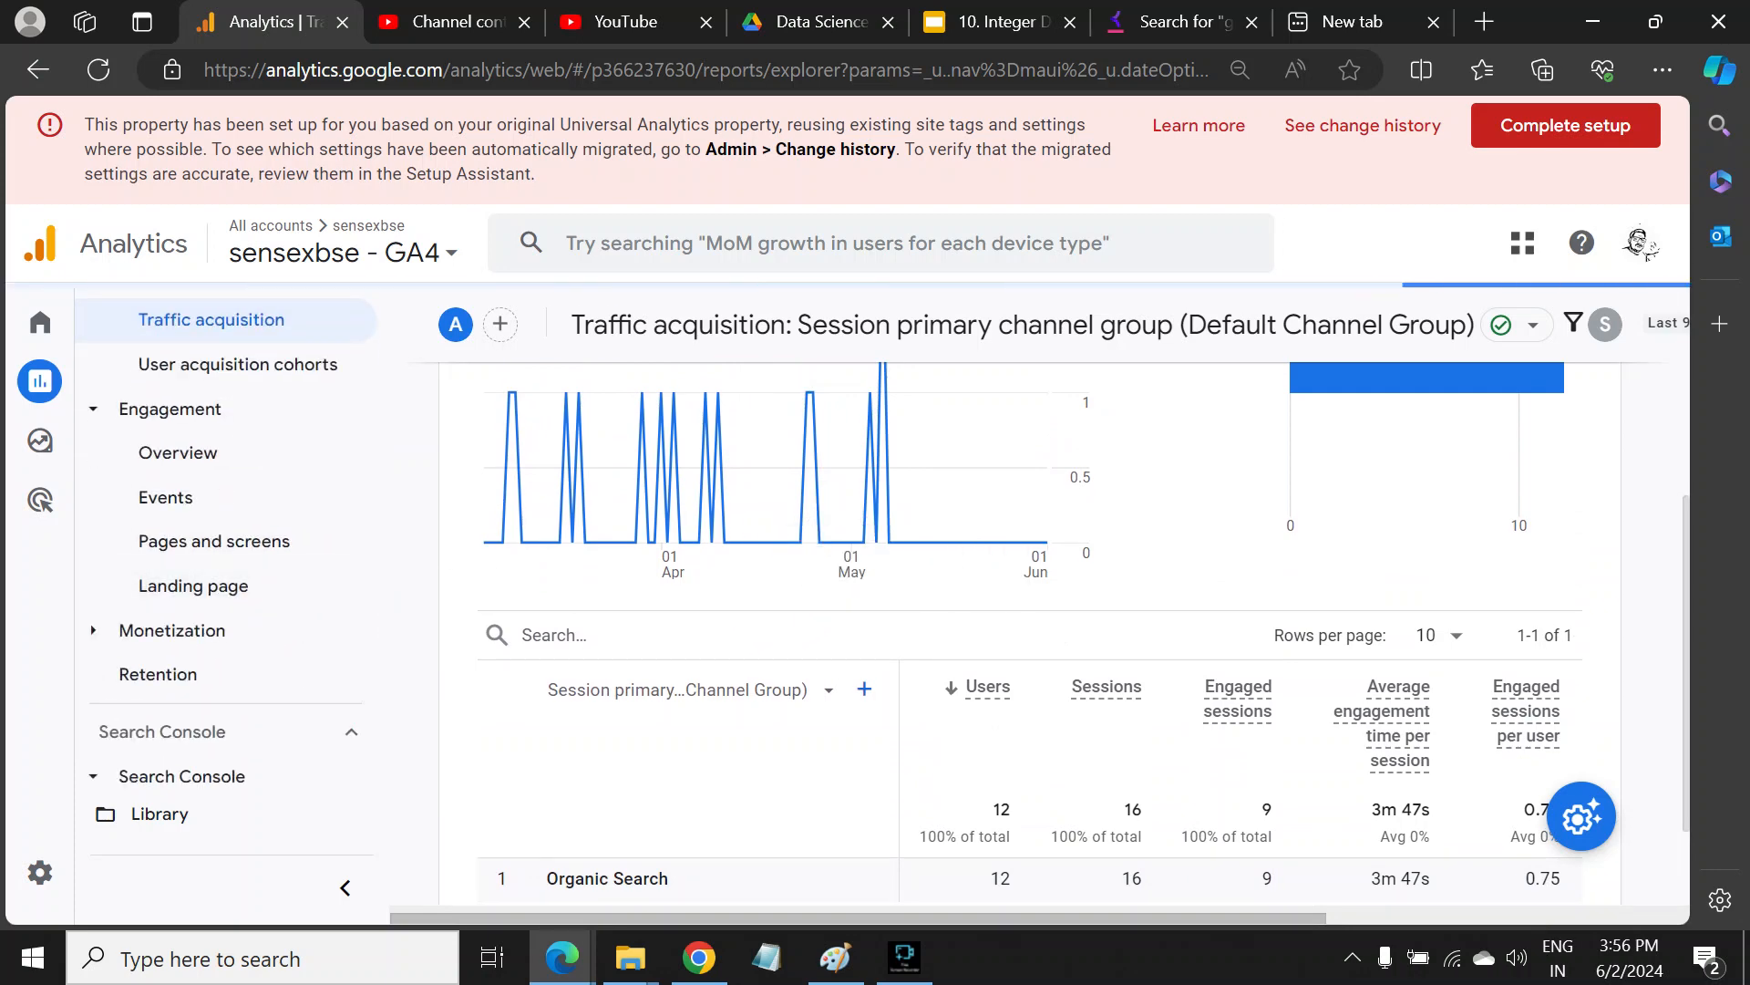
{"action": "scroll", "coordinate": [584, 656], "scroll_direction": "down", "scroll_amount": 8}
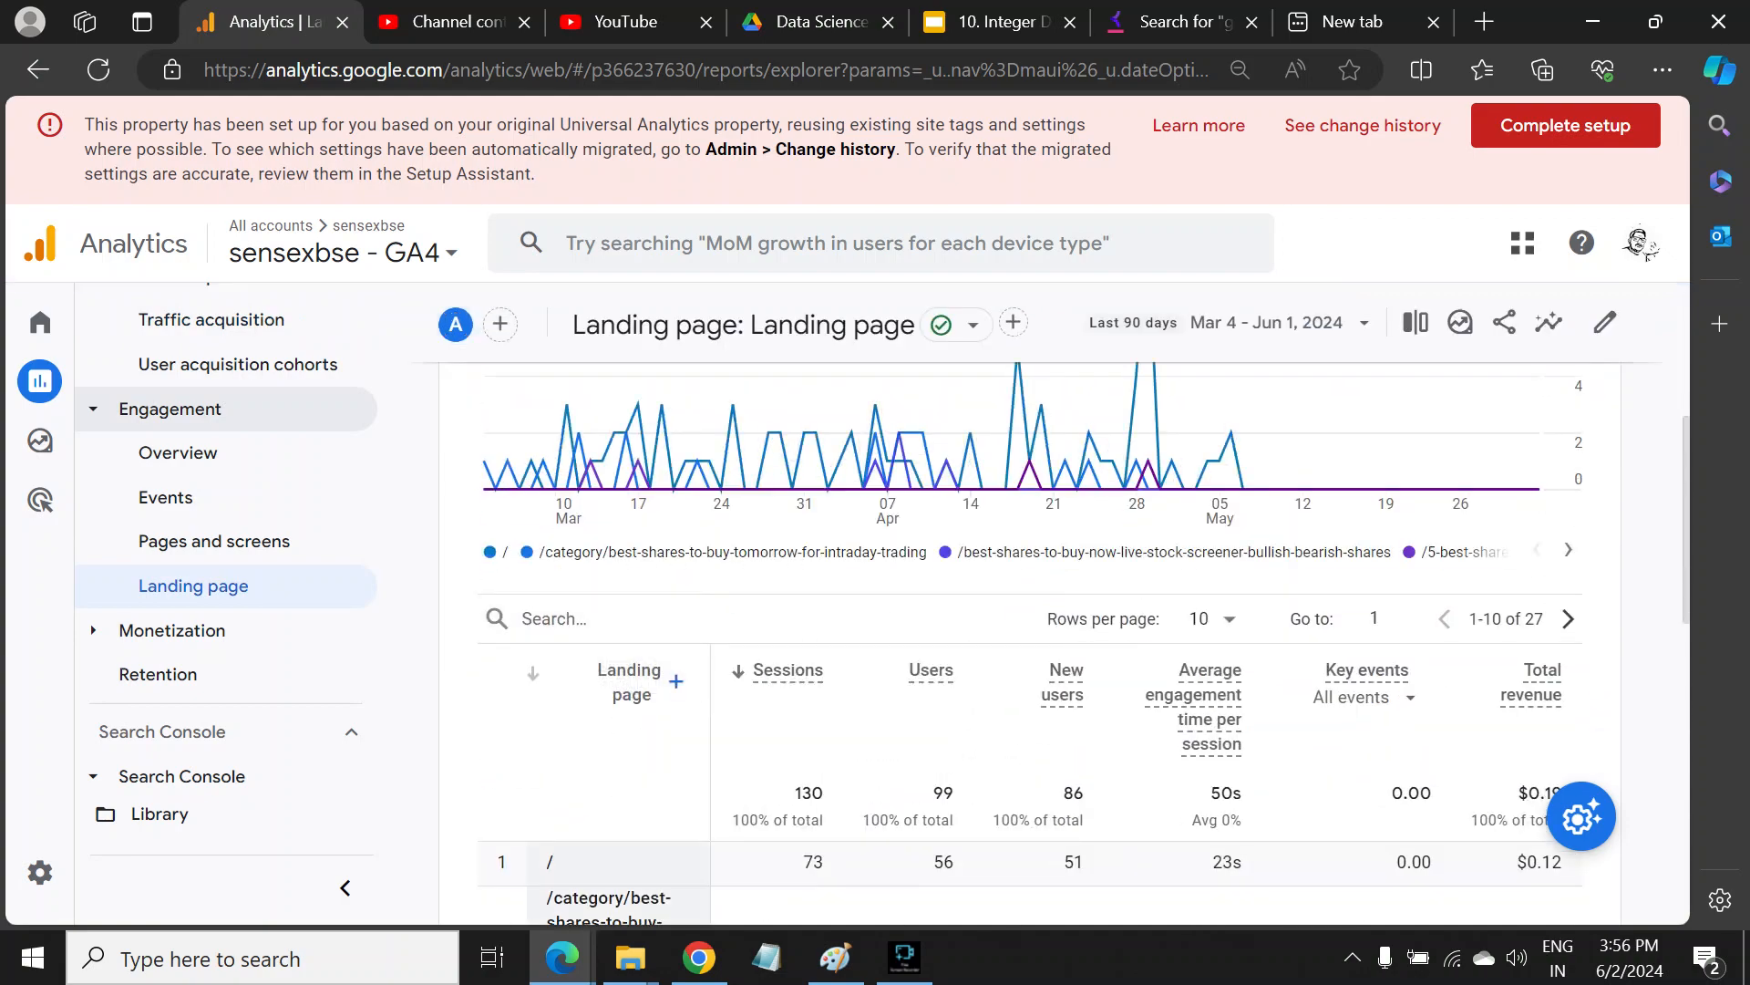
- Start a filter on the Landing page report with Landing page + query string as its dimension
{"action": "scroll", "coordinate": [1030, 783], "scroll_direction": "down", "scroll_amount": 3}
{"action": "scroll", "coordinate": [1030, 730], "scroll_direction": "up", "scroll_amount": 6}
{"action": "scroll", "coordinate": [547, 638], "scroll_direction": "up", "scroll_amount": 6}
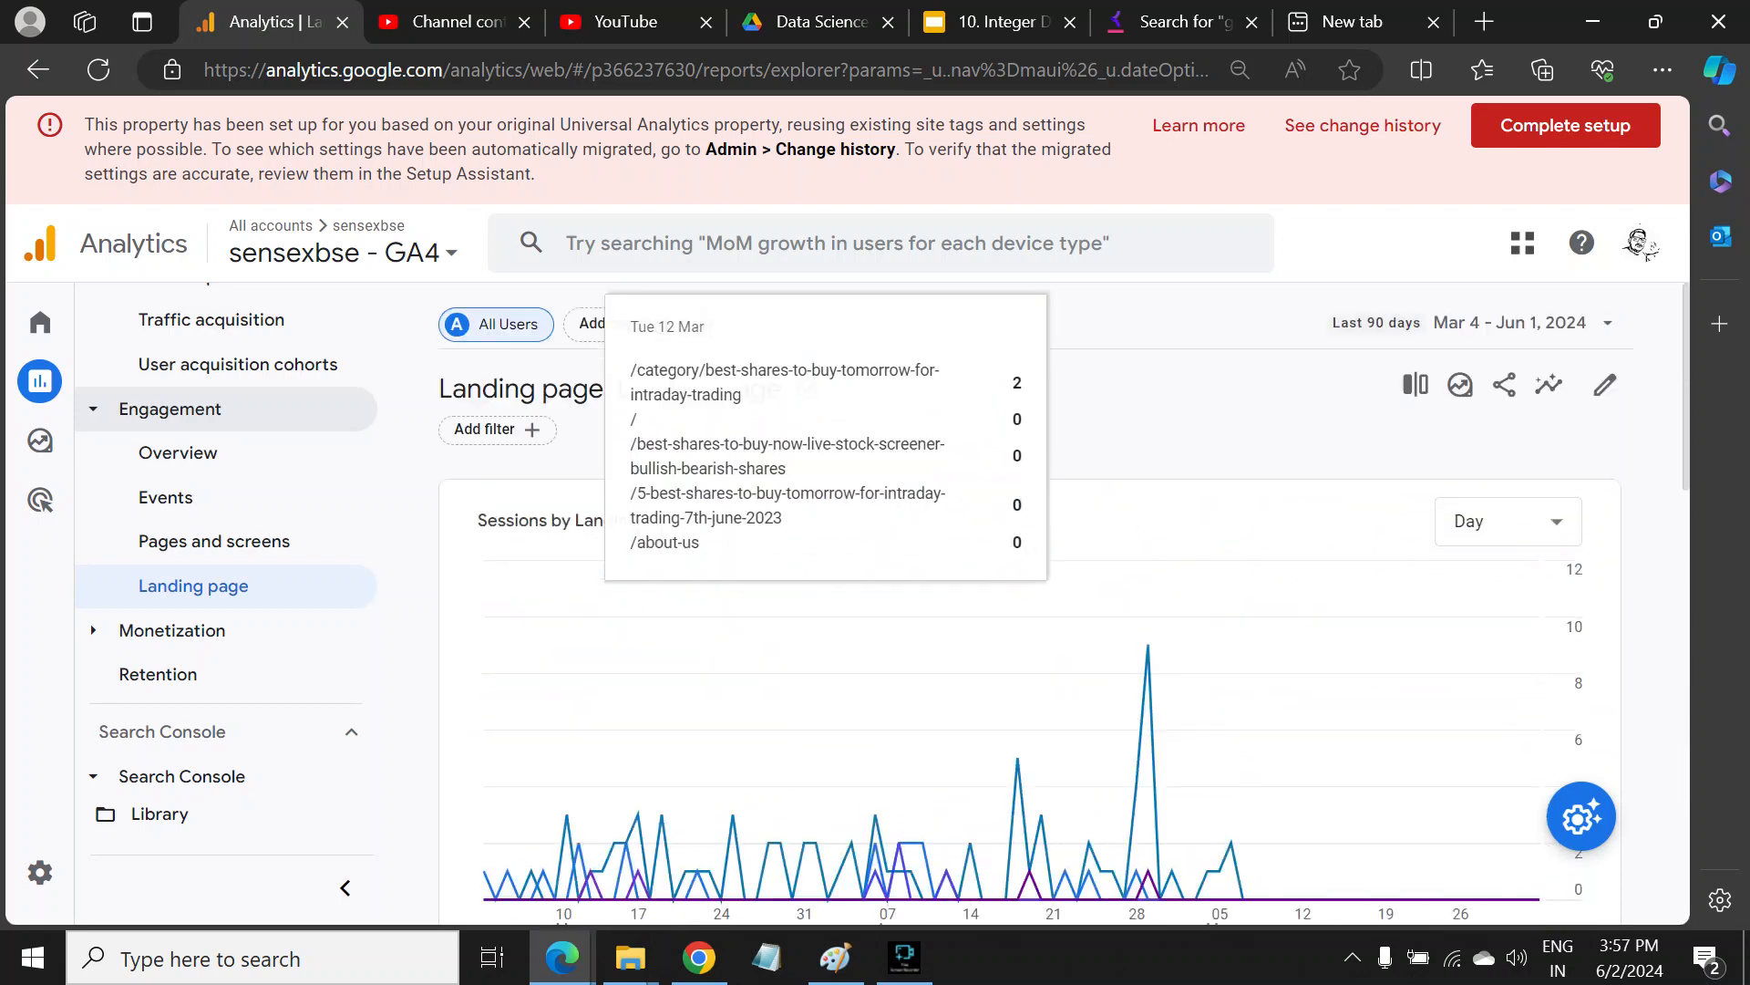
{"action": "left_click", "coordinate": [496, 429]}
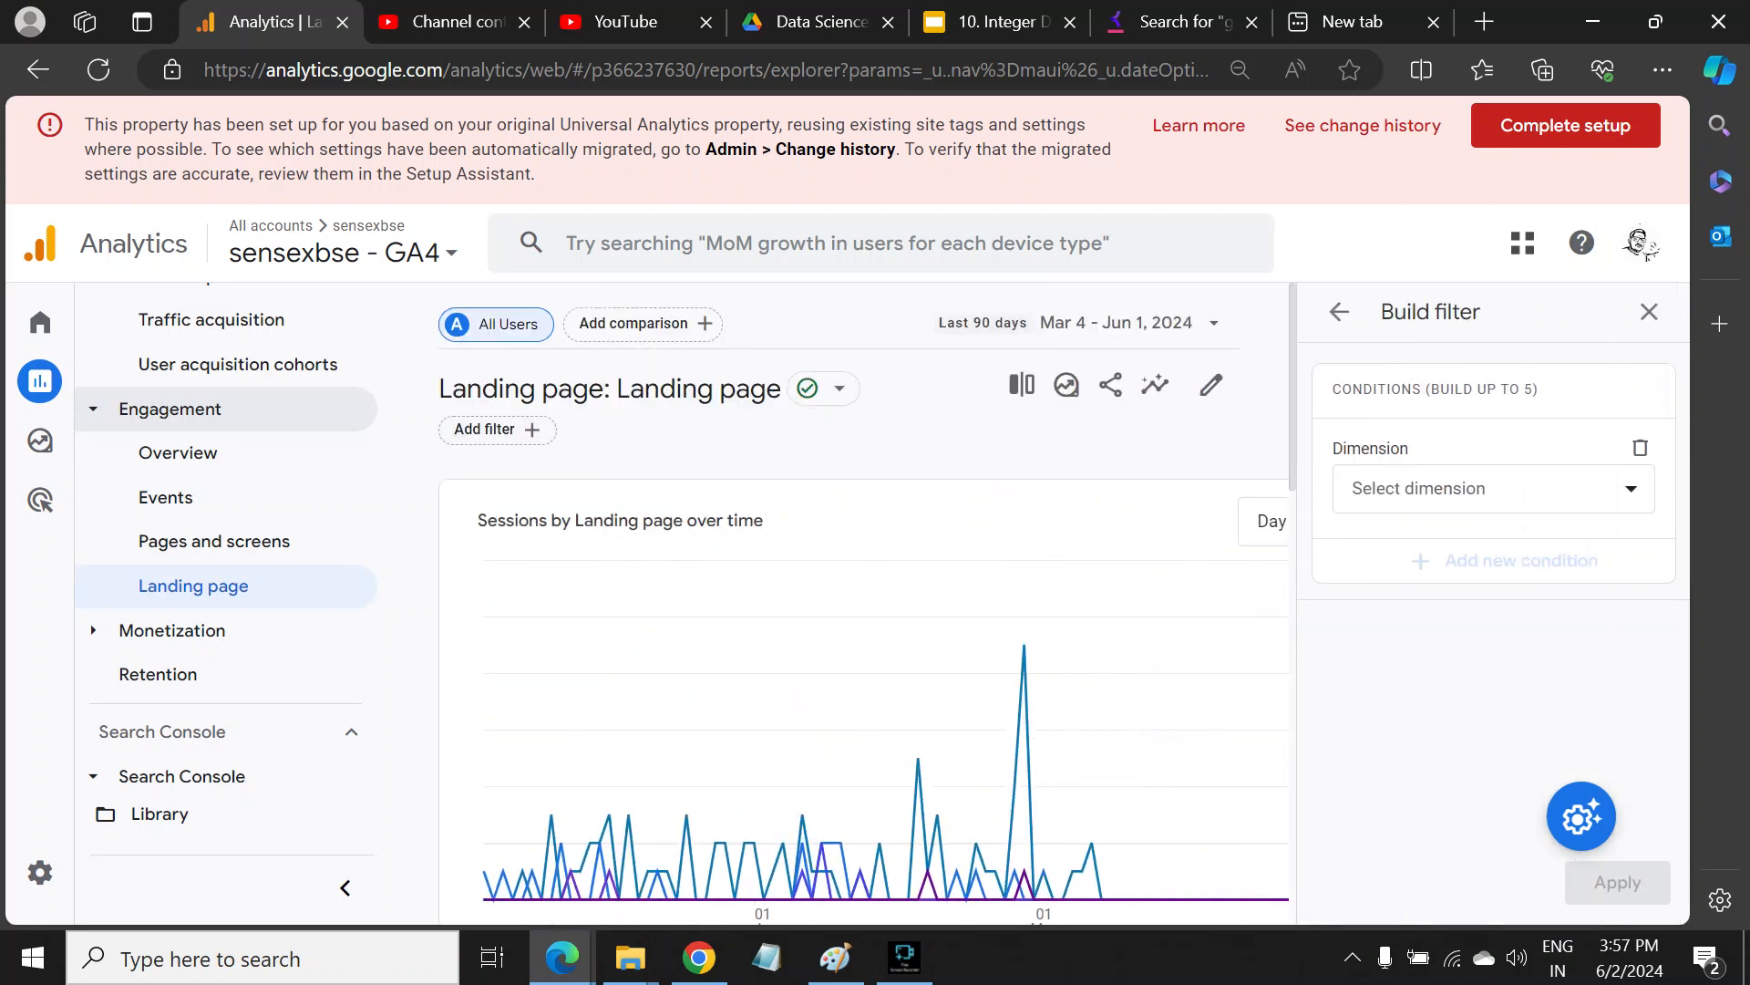
{"action": "left_click", "coordinate": [1495, 489]}
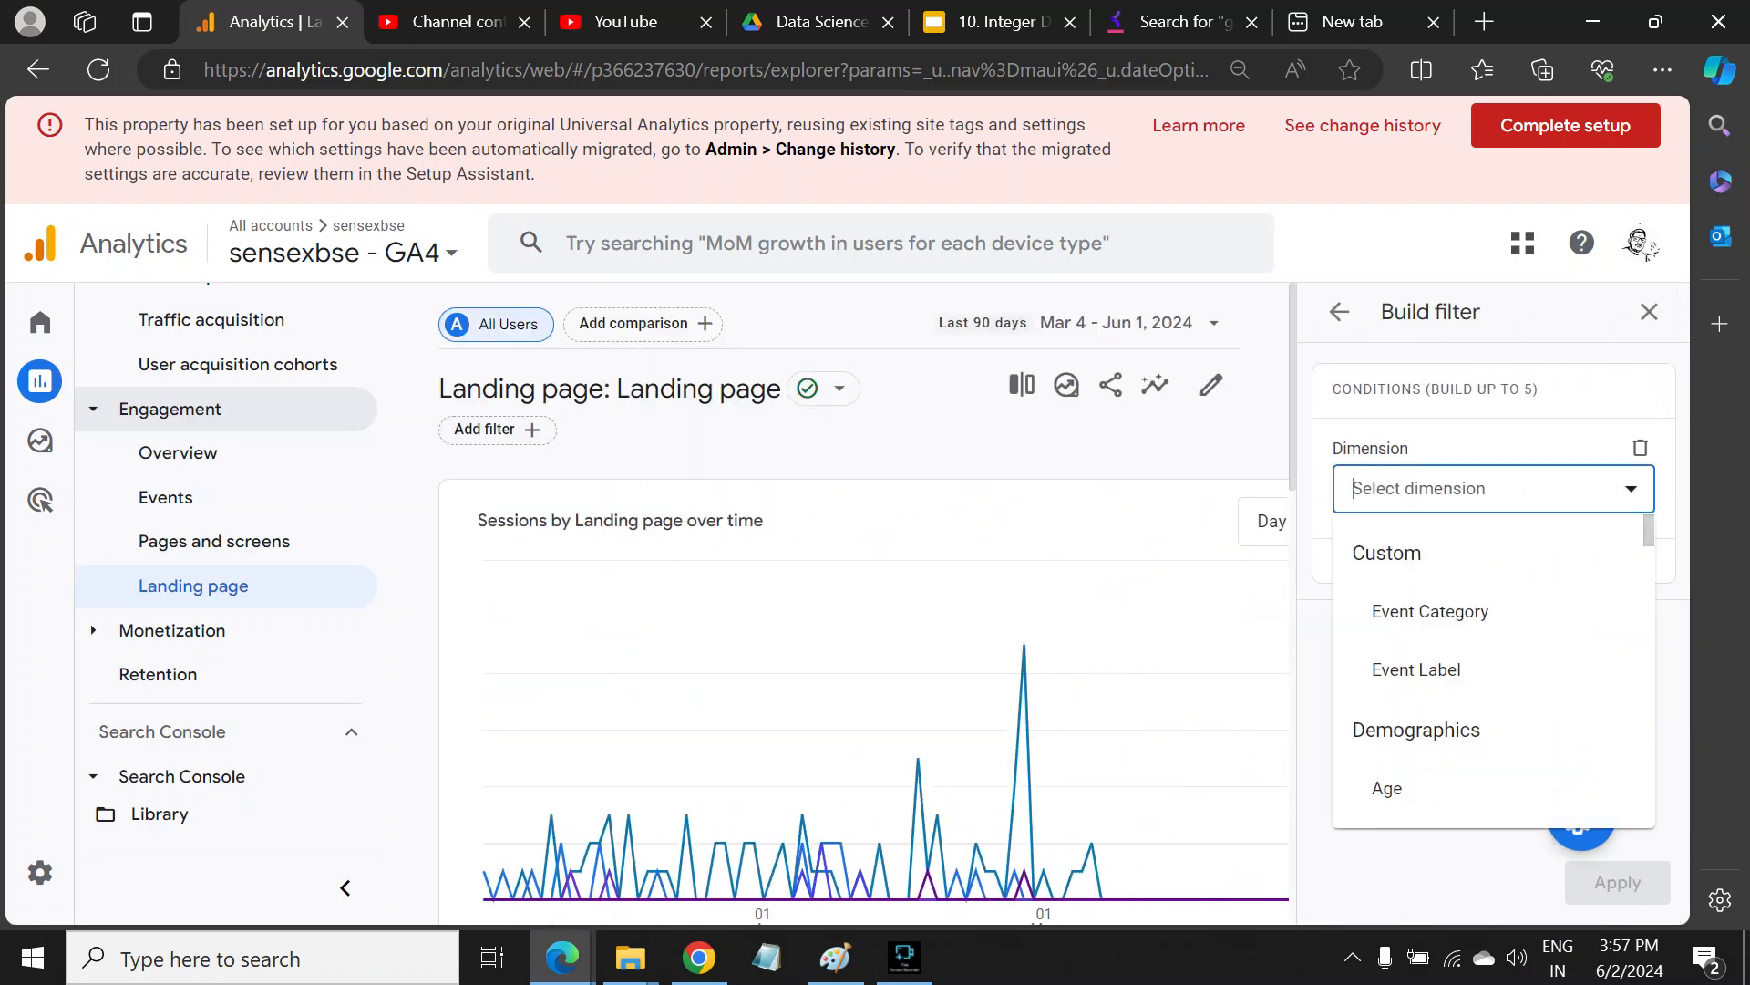
{"action": "type", "text": "land"}
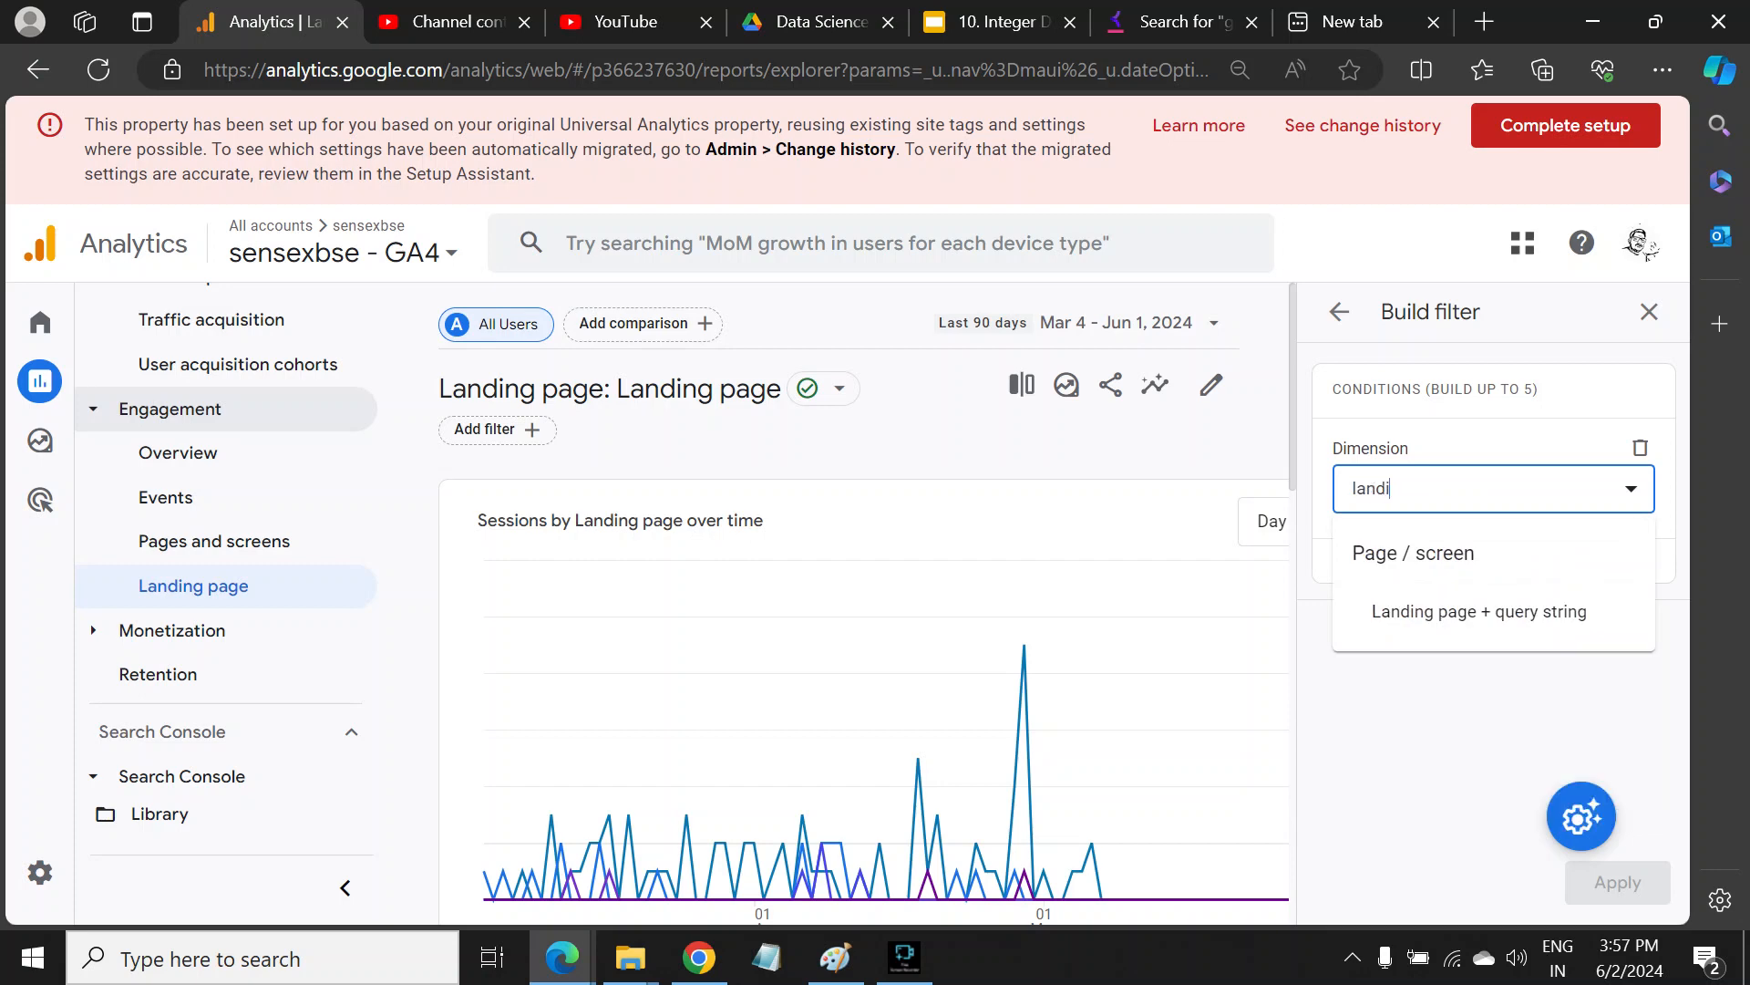
{"action": "type", "text": "i"}
{"action": "key", "text": "Down"}
{"action": "key", "text": "Return"}
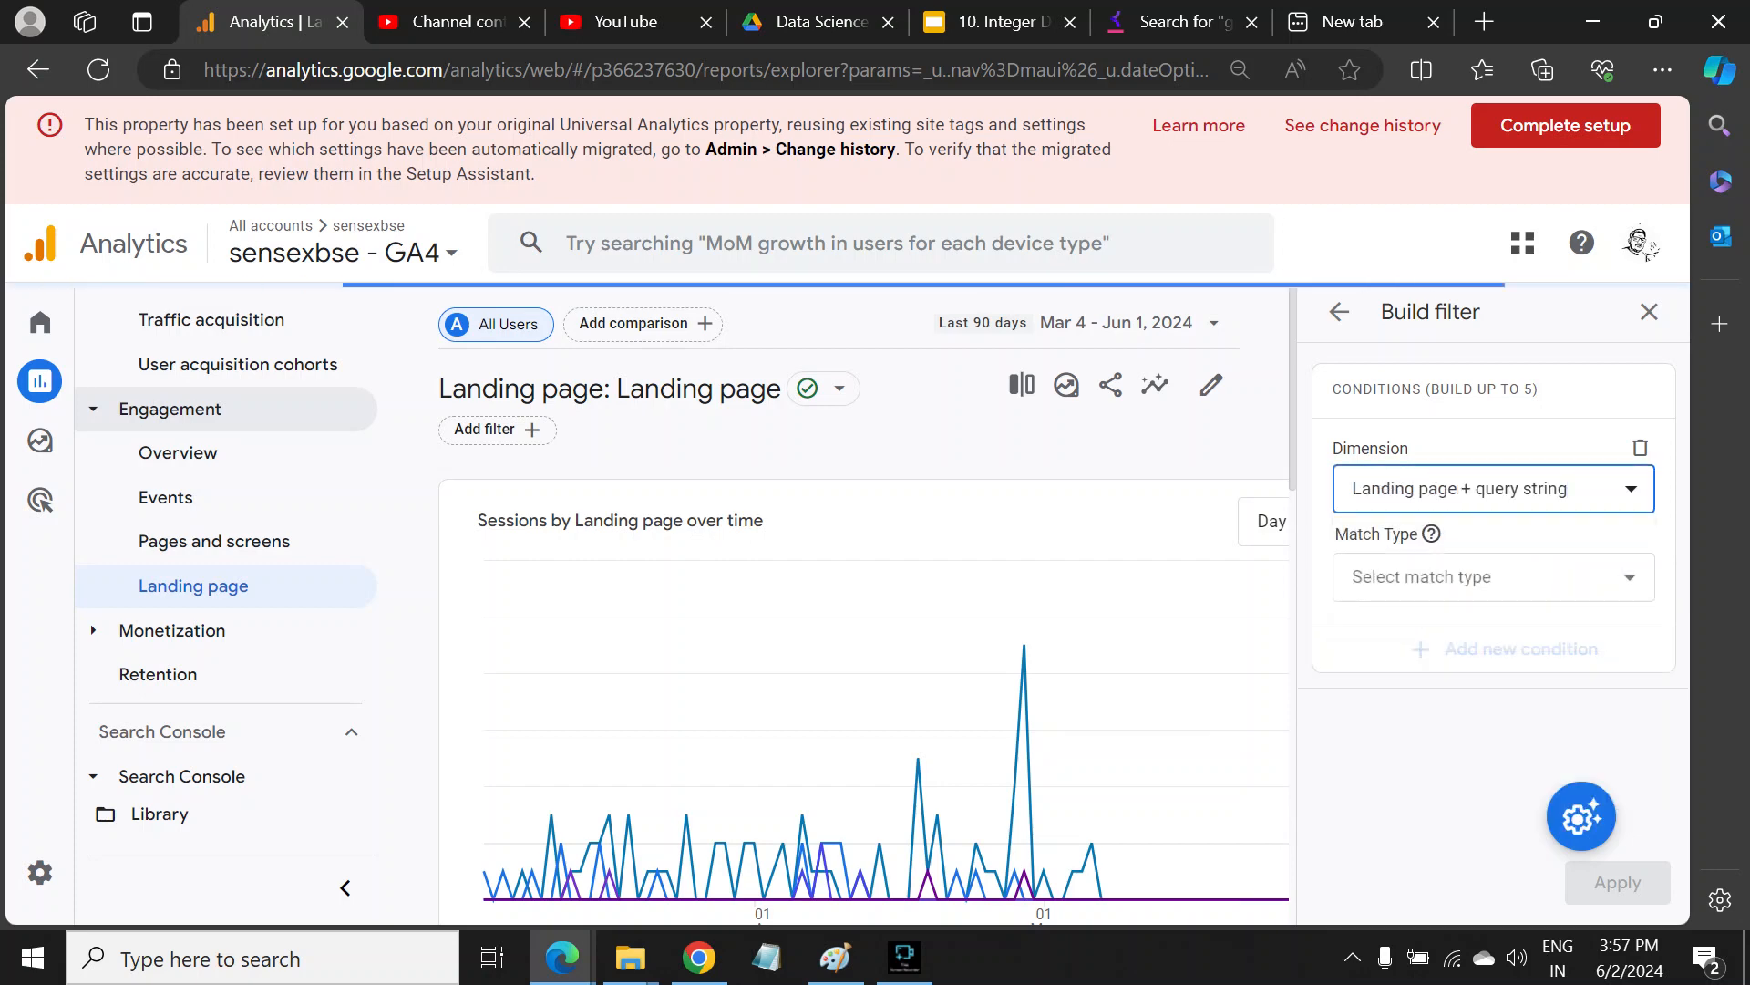
- Set the filter condition to contains "contact" and apply it to the Landing page report
{"action": "left_click", "coordinate": [1478, 576]}
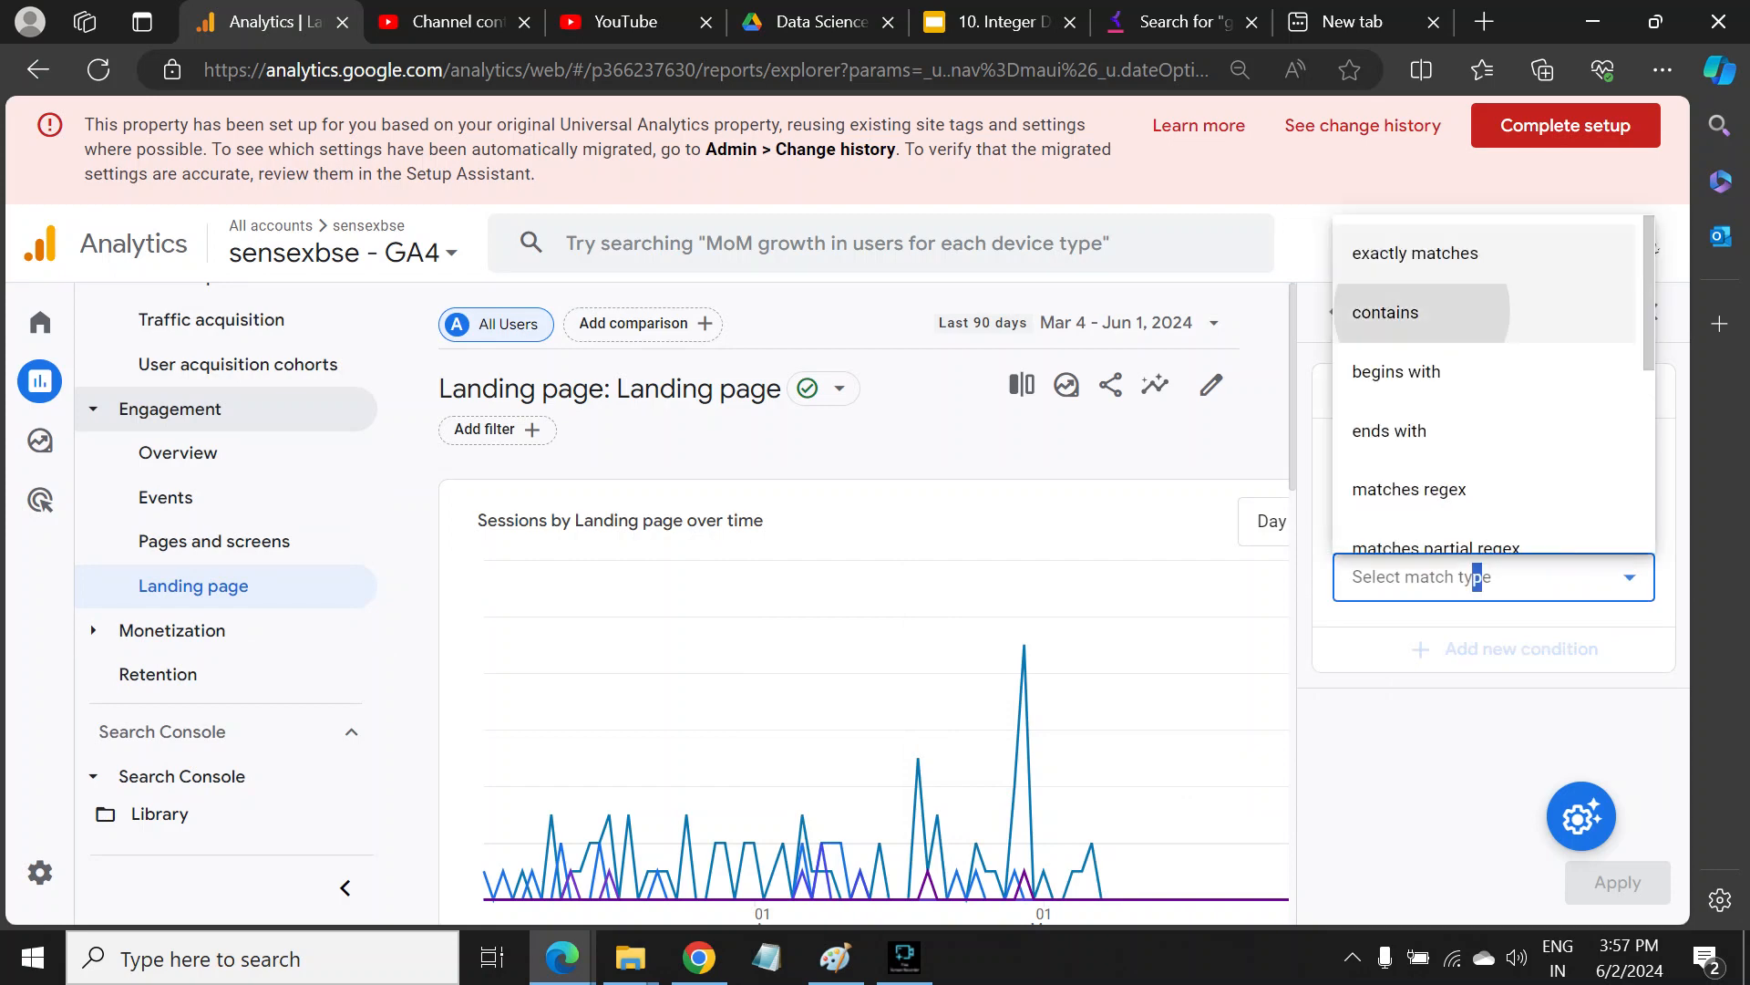
{"action": "left_click", "coordinate": [1422, 313]}
{"action": "left_click", "coordinate": [1459, 662]}
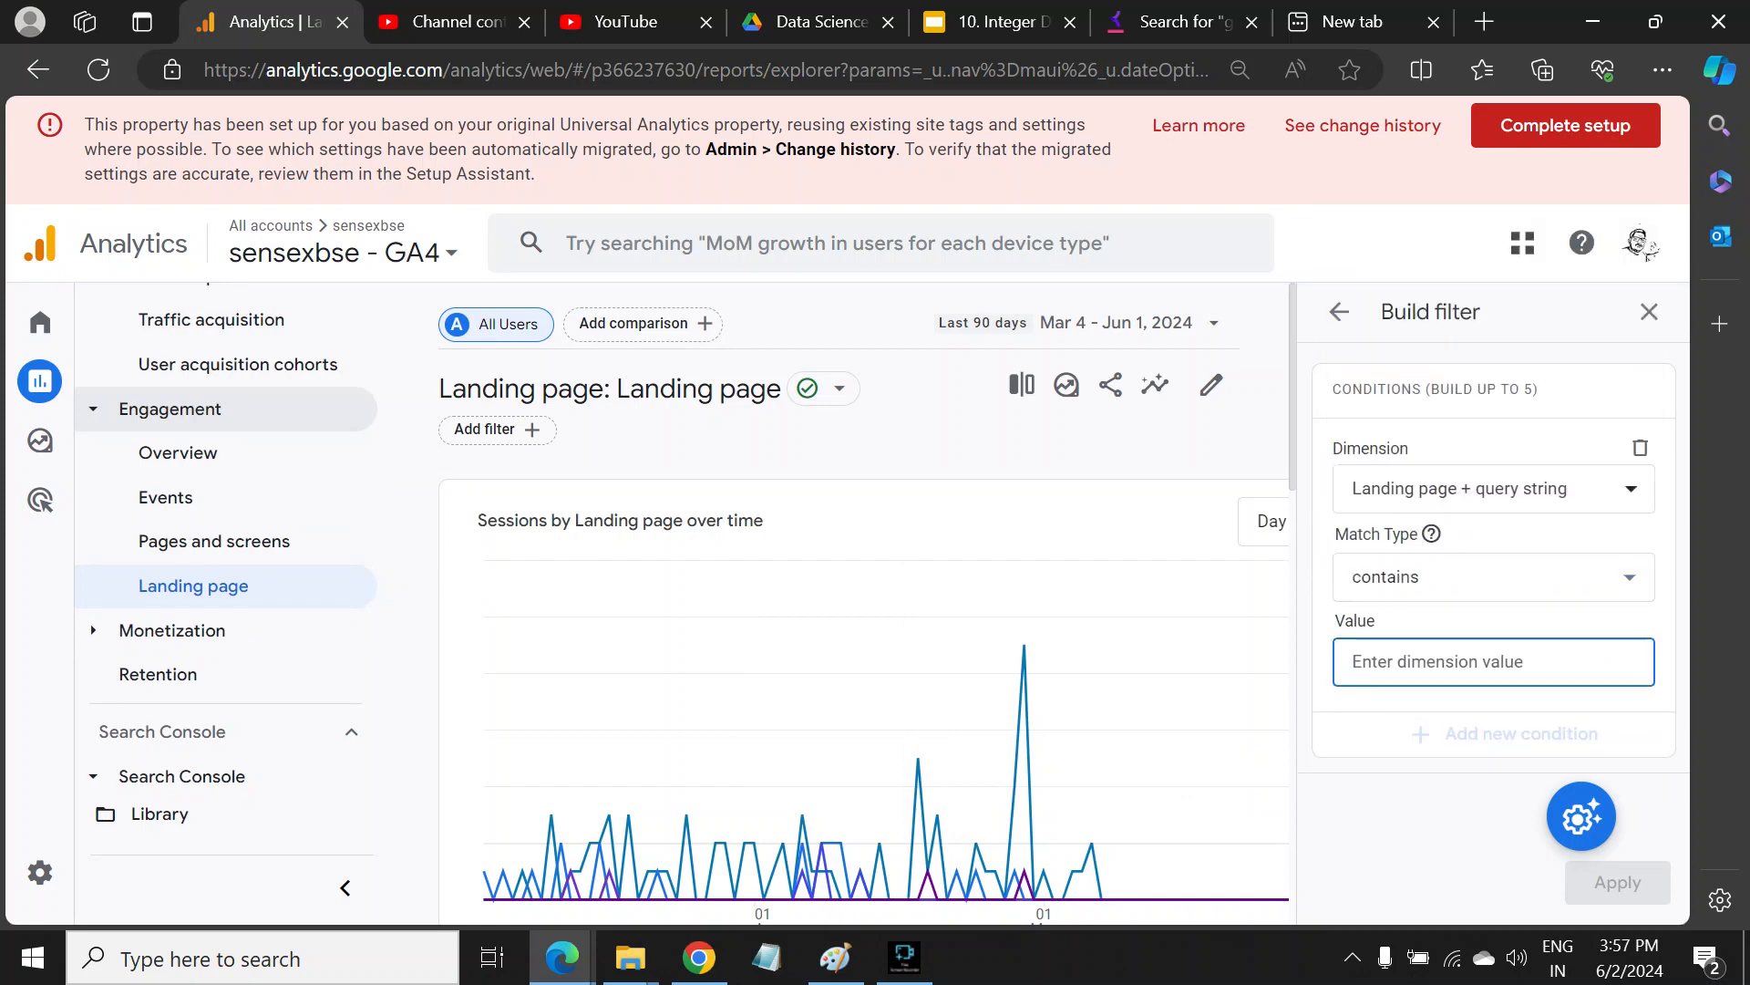
{"action": "type", "text": "contact"}
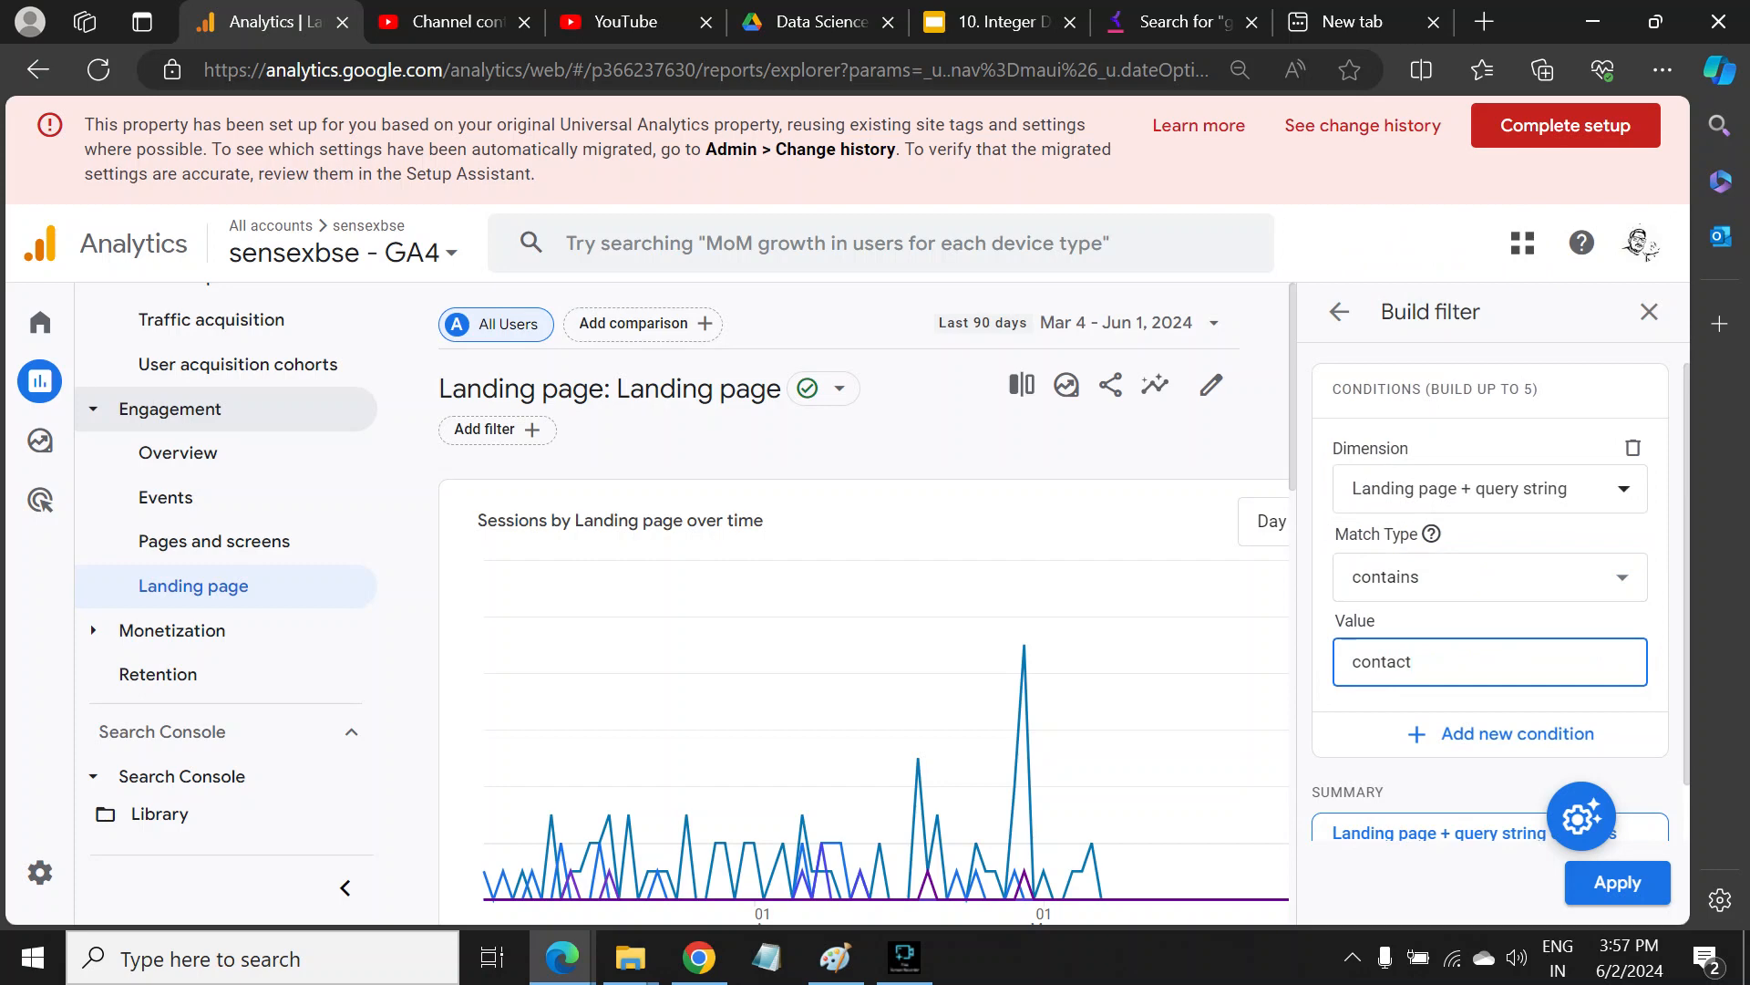
{"action": "scroll", "coordinate": [1494, 604], "scroll_direction": "down", "scroll_amount": 1}
{"action": "left_click", "coordinate": [1618, 882]}
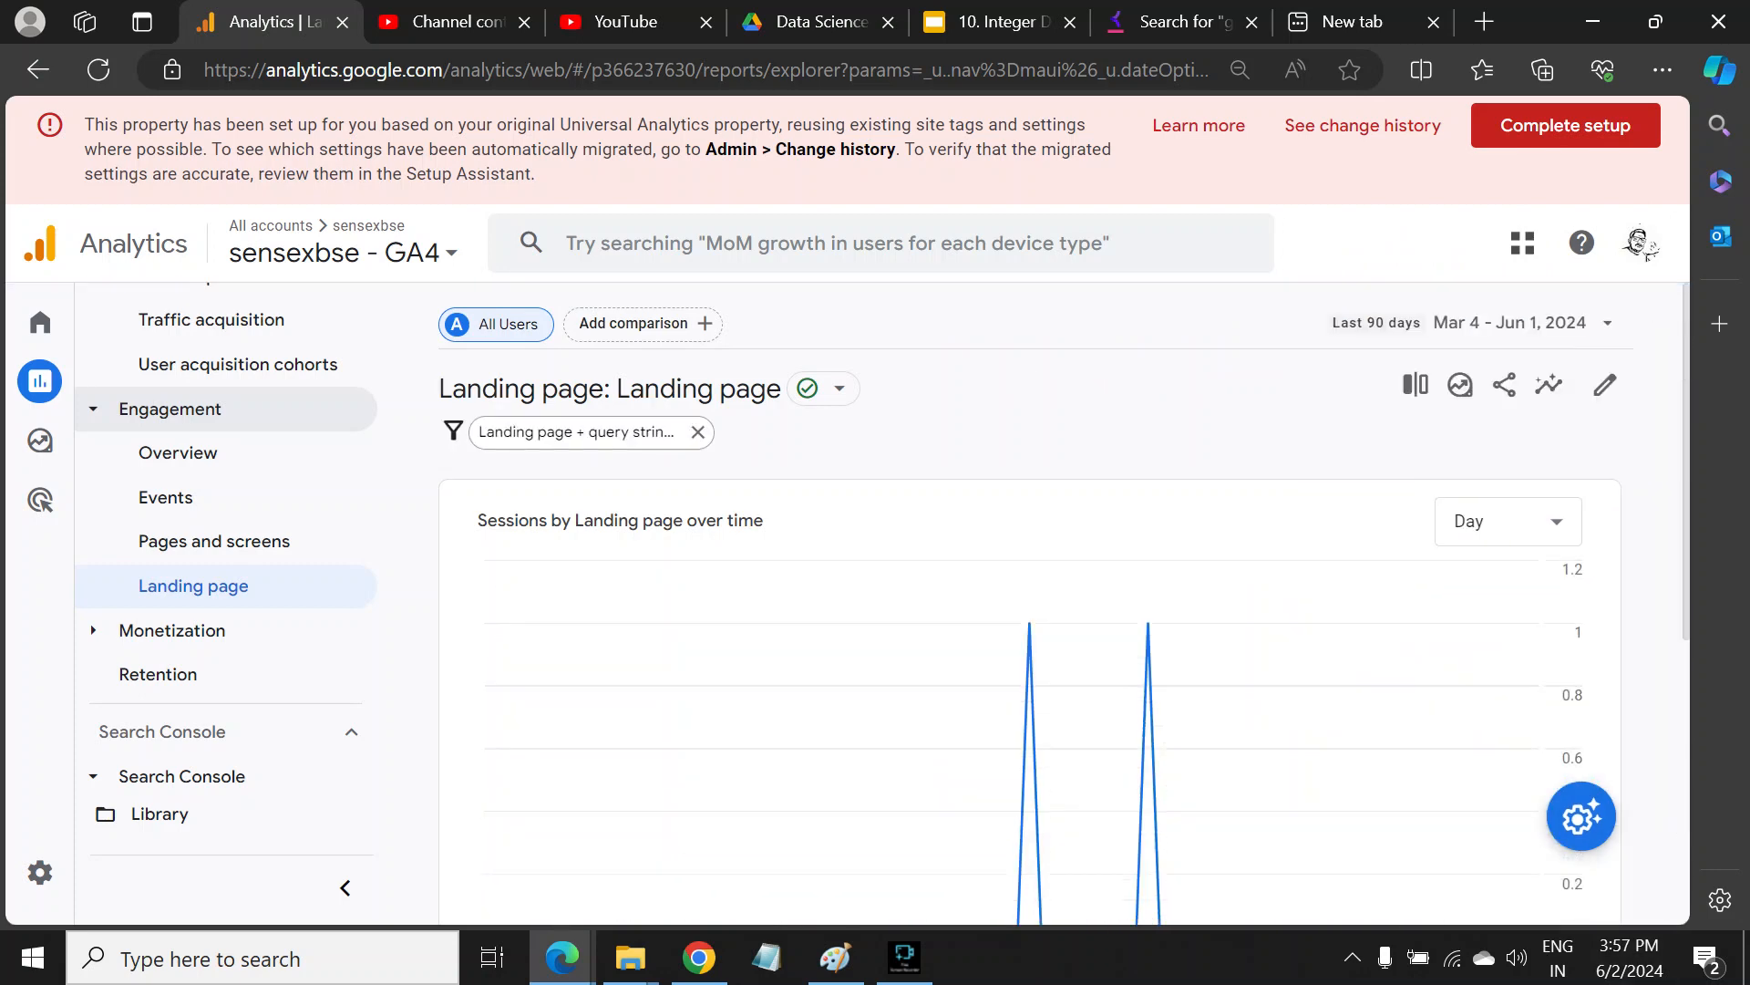
- Look over the filtered Landing page report, remove the Landing page + query string filter and close the filter builder
{"action": "scroll", "coordinate": [1040, 698], "scroll_direction": "down", "scroll_amount": 4}
{"action": "scroll", "coordinate": [1012, 698], "scroll_direction": "up", "scroll_amount": 2}
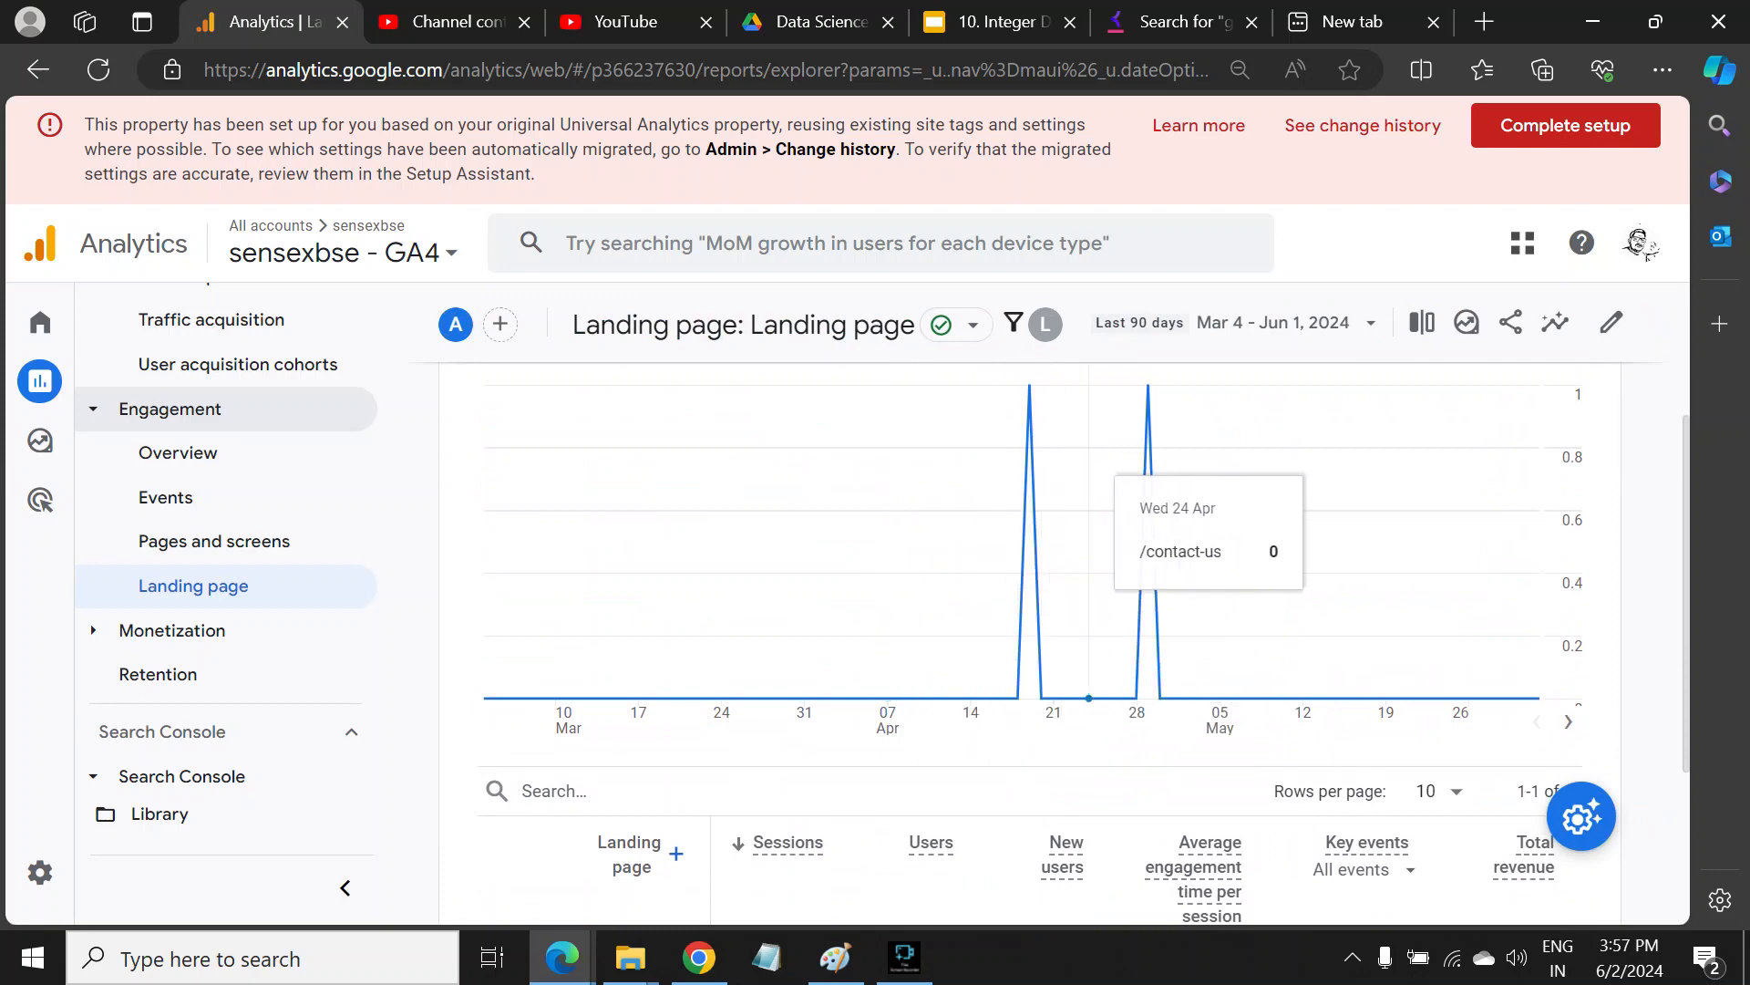
{"action": "scroll", "coordinate": [1258, 584], "scroll_direction": "up", "scroll_amount": 1}
{"action": "scroll", "coordinate": [1002, 639], "scroll_direction": "down", "scroll_amount": 4}
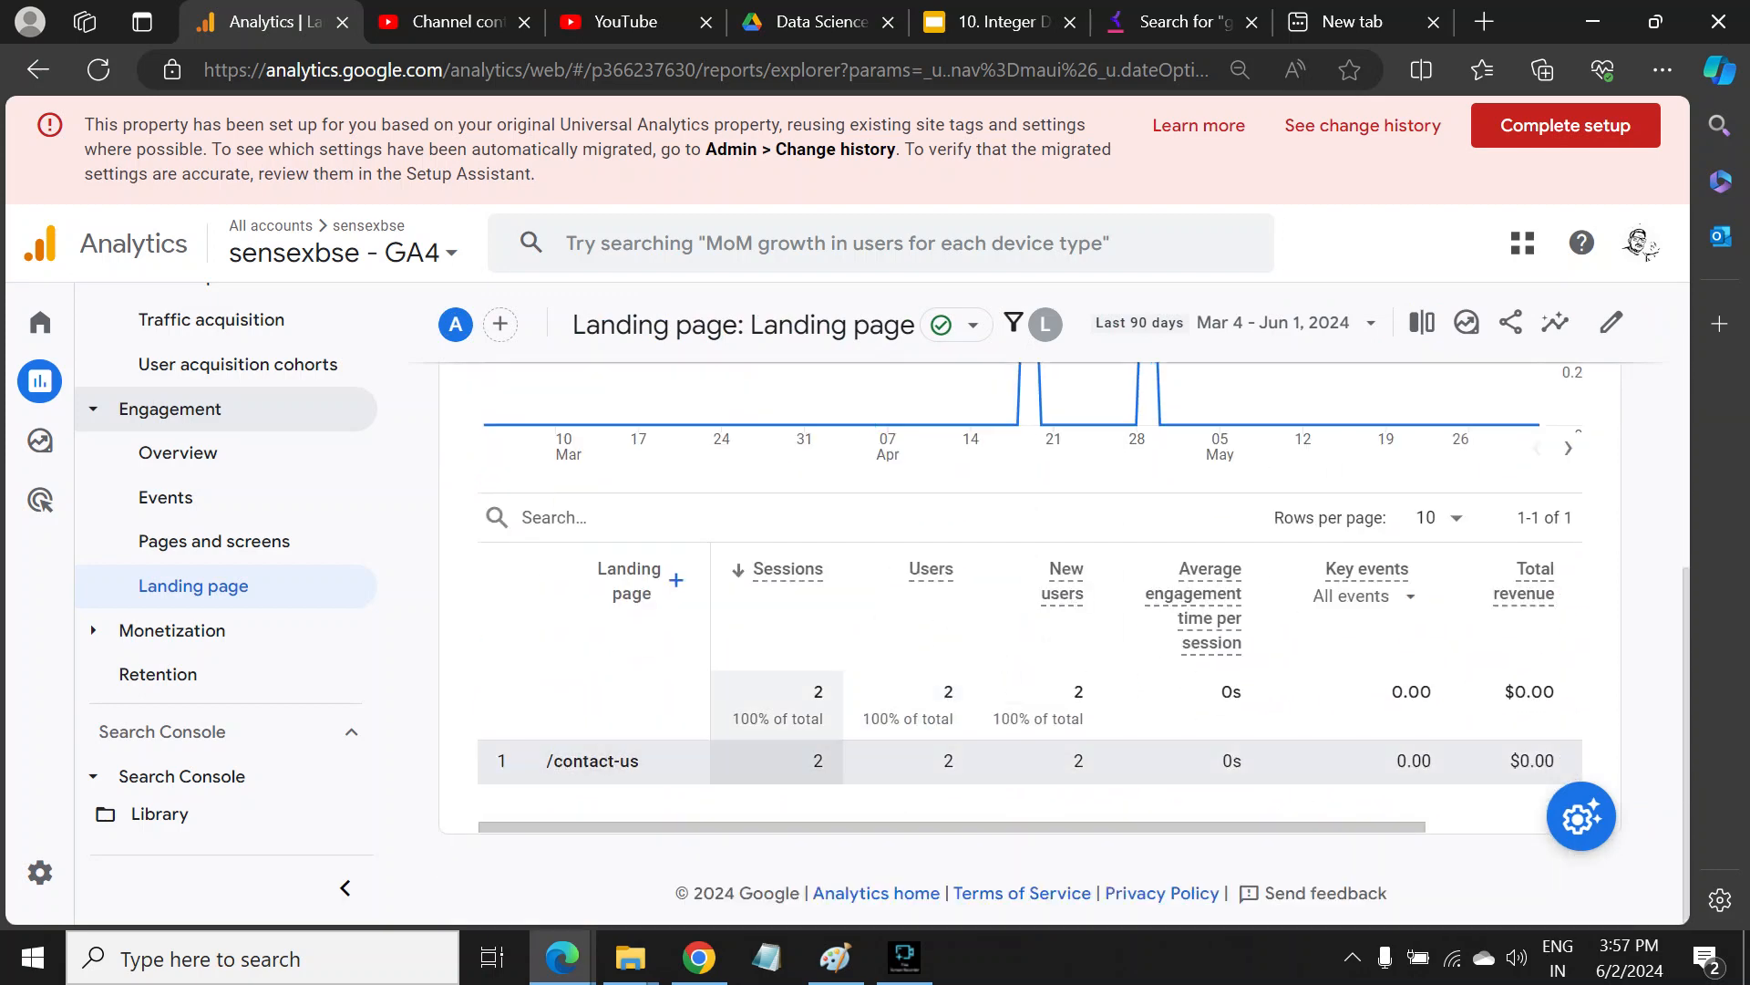
{"action": "scroll", "coordinate": [1029, 776], "scroll_direction": "up", "scroll_amount": 5}
{"action": "scroll", "coordinate": [1030, 775], "scroll_direction": "up", "scroll_amount": 1}
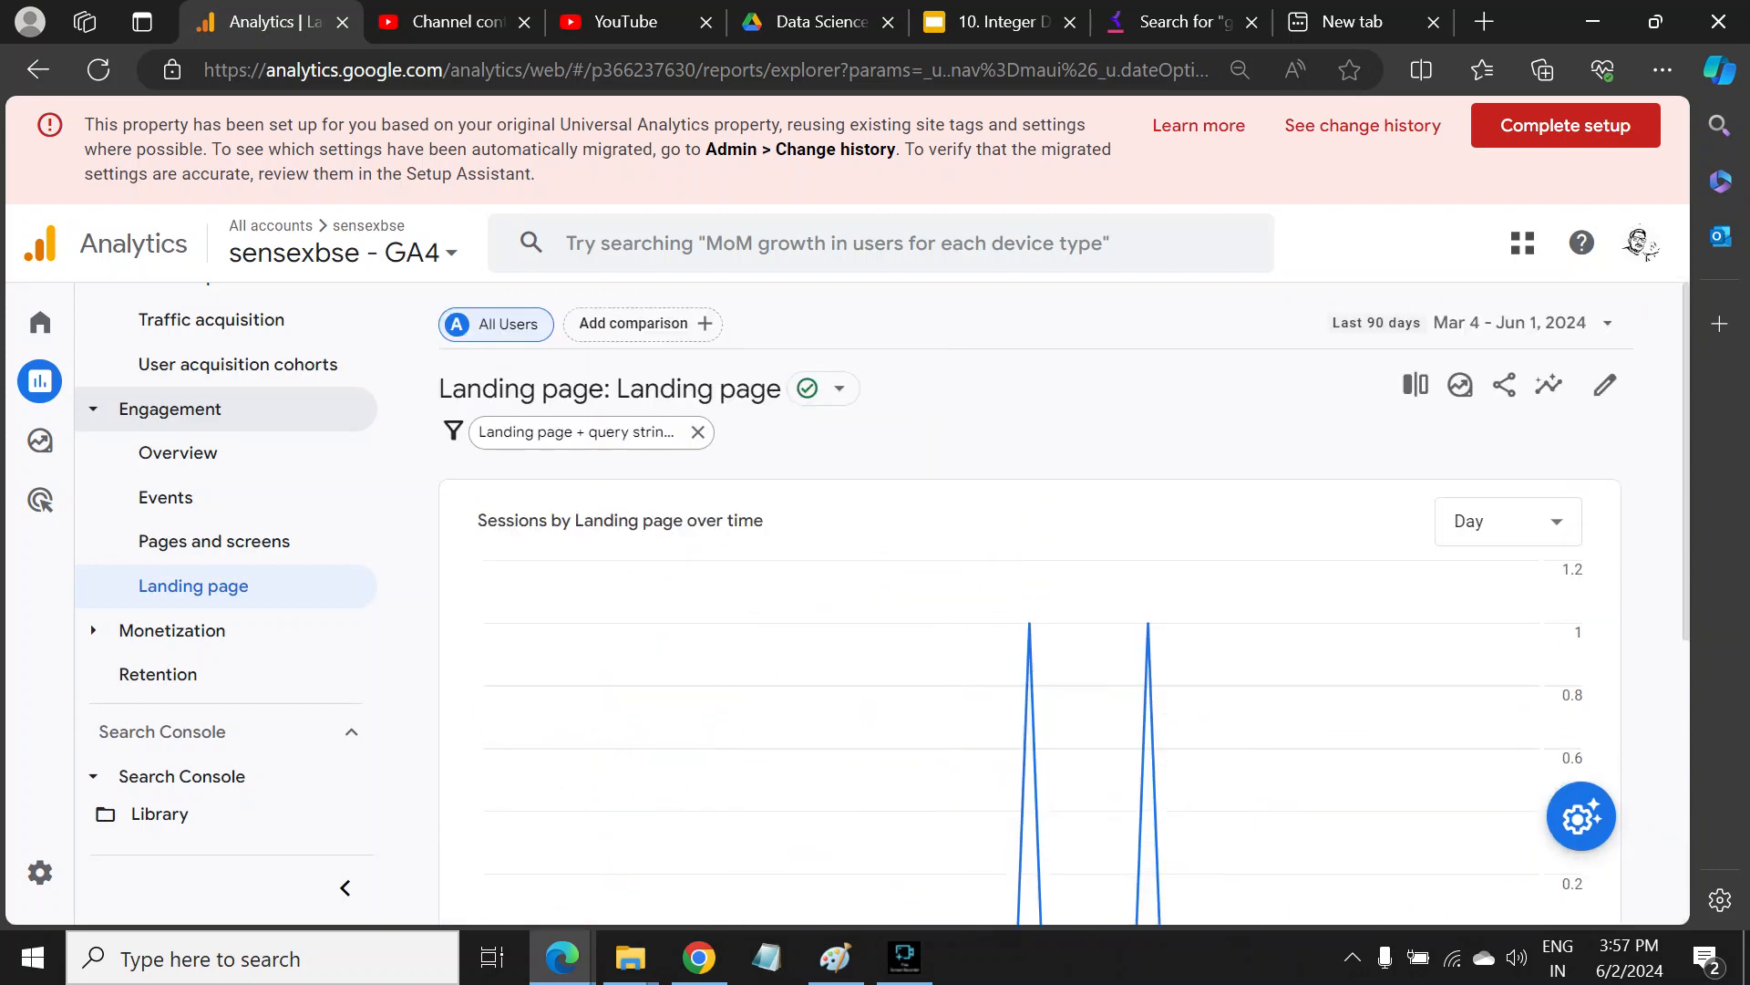
{"action": "left_click", "coordinate": [576, 430]}
{"action": "left_click", "coordinate": [698, 432]}
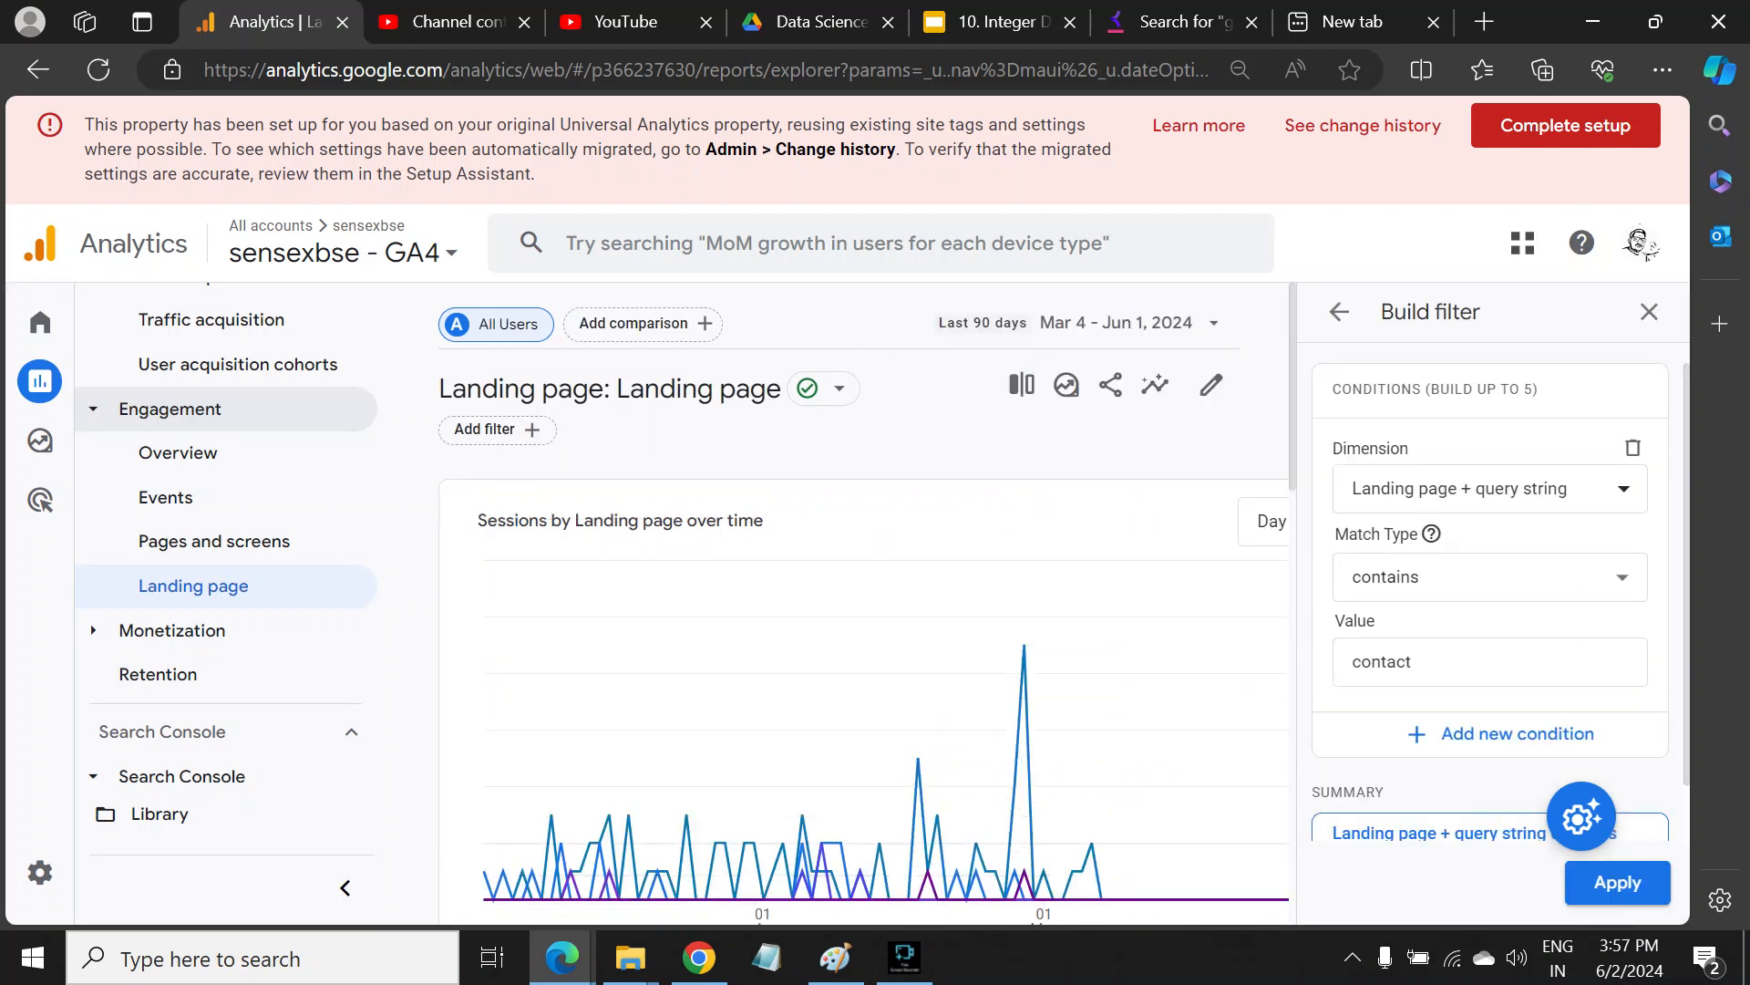
{"action": "left_click", "coordinate": [1649, 312]}
- Search the Landing page report's table for "contact" and compare the report's chart with the table
{"action": "scroll", "coordinate": [1031, 639], "scroll_direction": "down", "scroll_amount": 5}
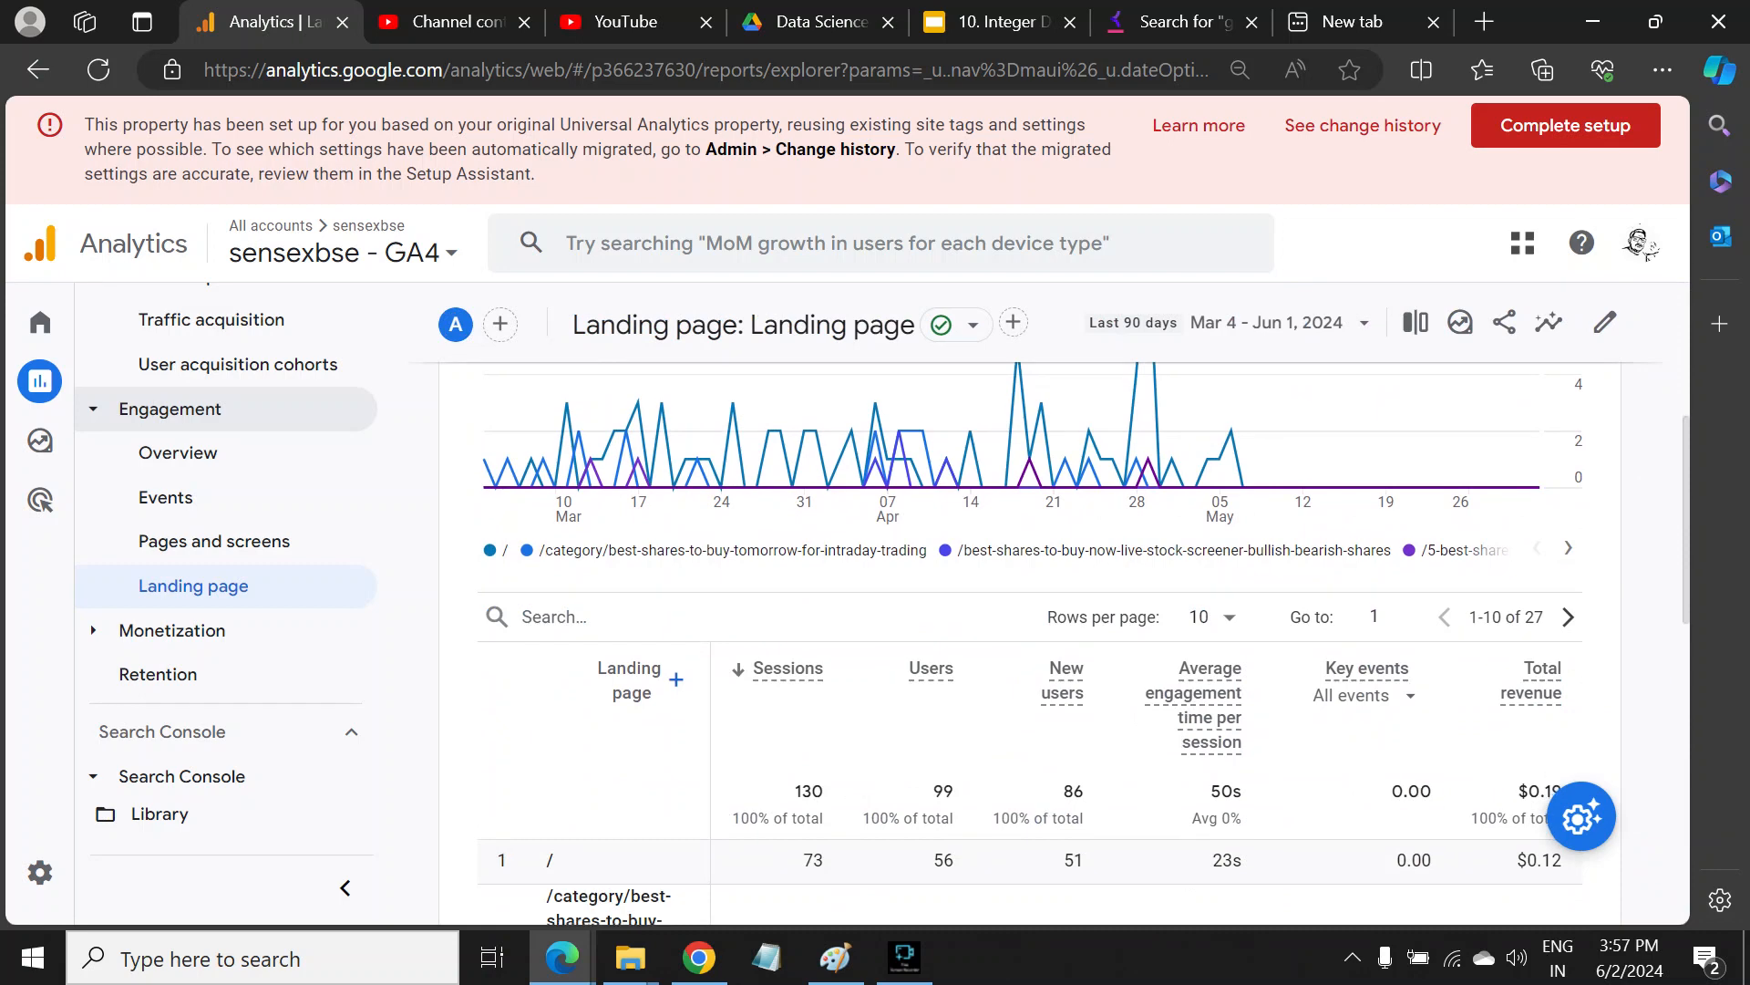
{"action": "scroll", "coordinate": [548, 510], "scroll_direction": "up", "scroll_amount": 2}
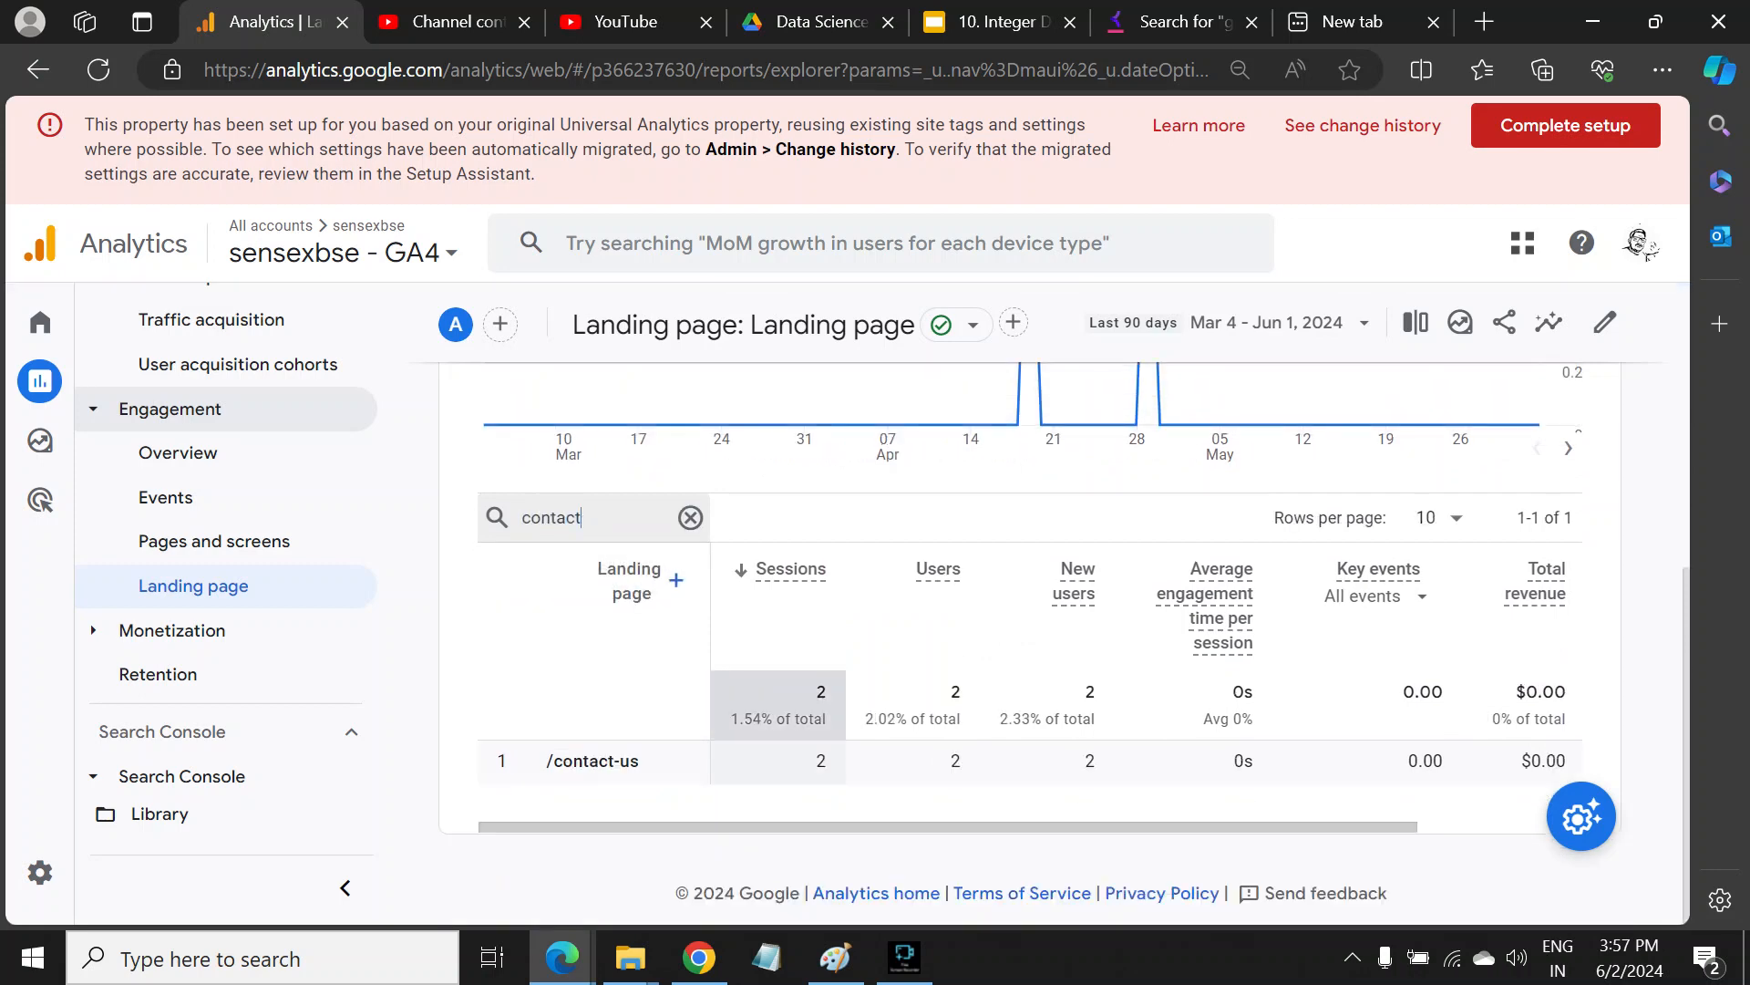
{"action": "scroll", "coordinate": [831, 720], "scroll_direction": "up", "scroll_amount": 5}
{"action": "scroll", "coordinate": [804, 684], "scroll_direction": "down", "scroll_amount": 5}
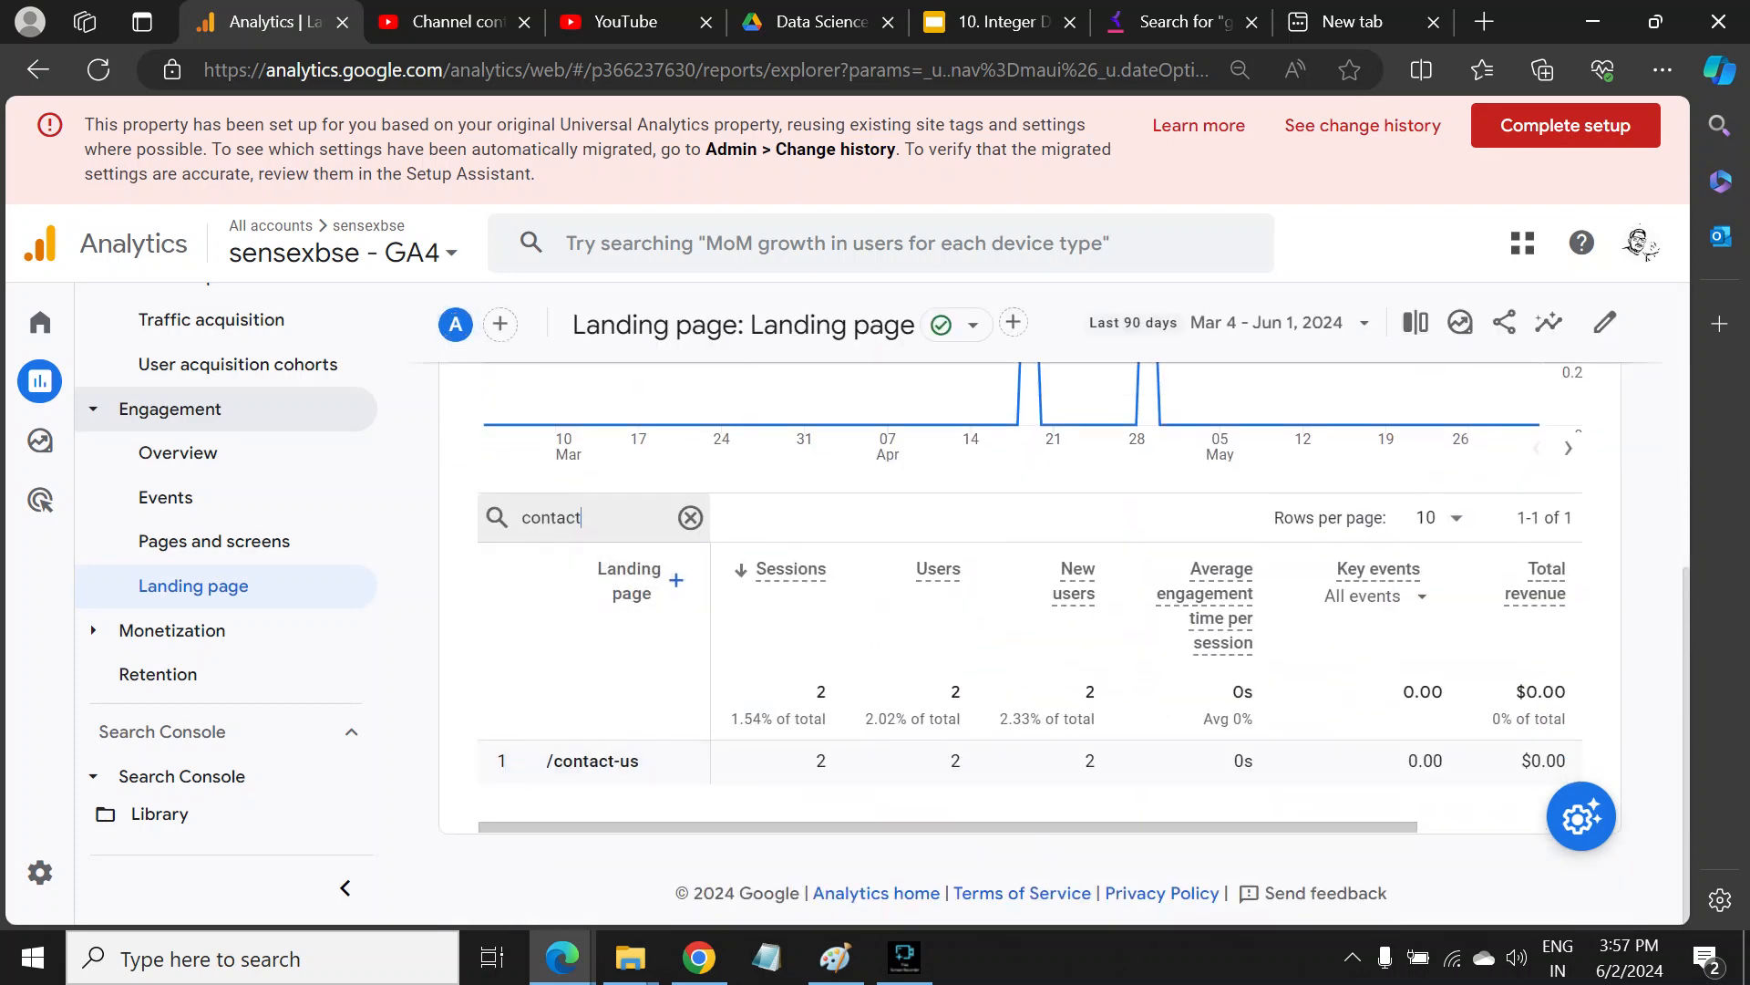
{"action": "scroll", "coordinate": [803, 639], "scroll_direction": "up", "scroll_amount": 5}
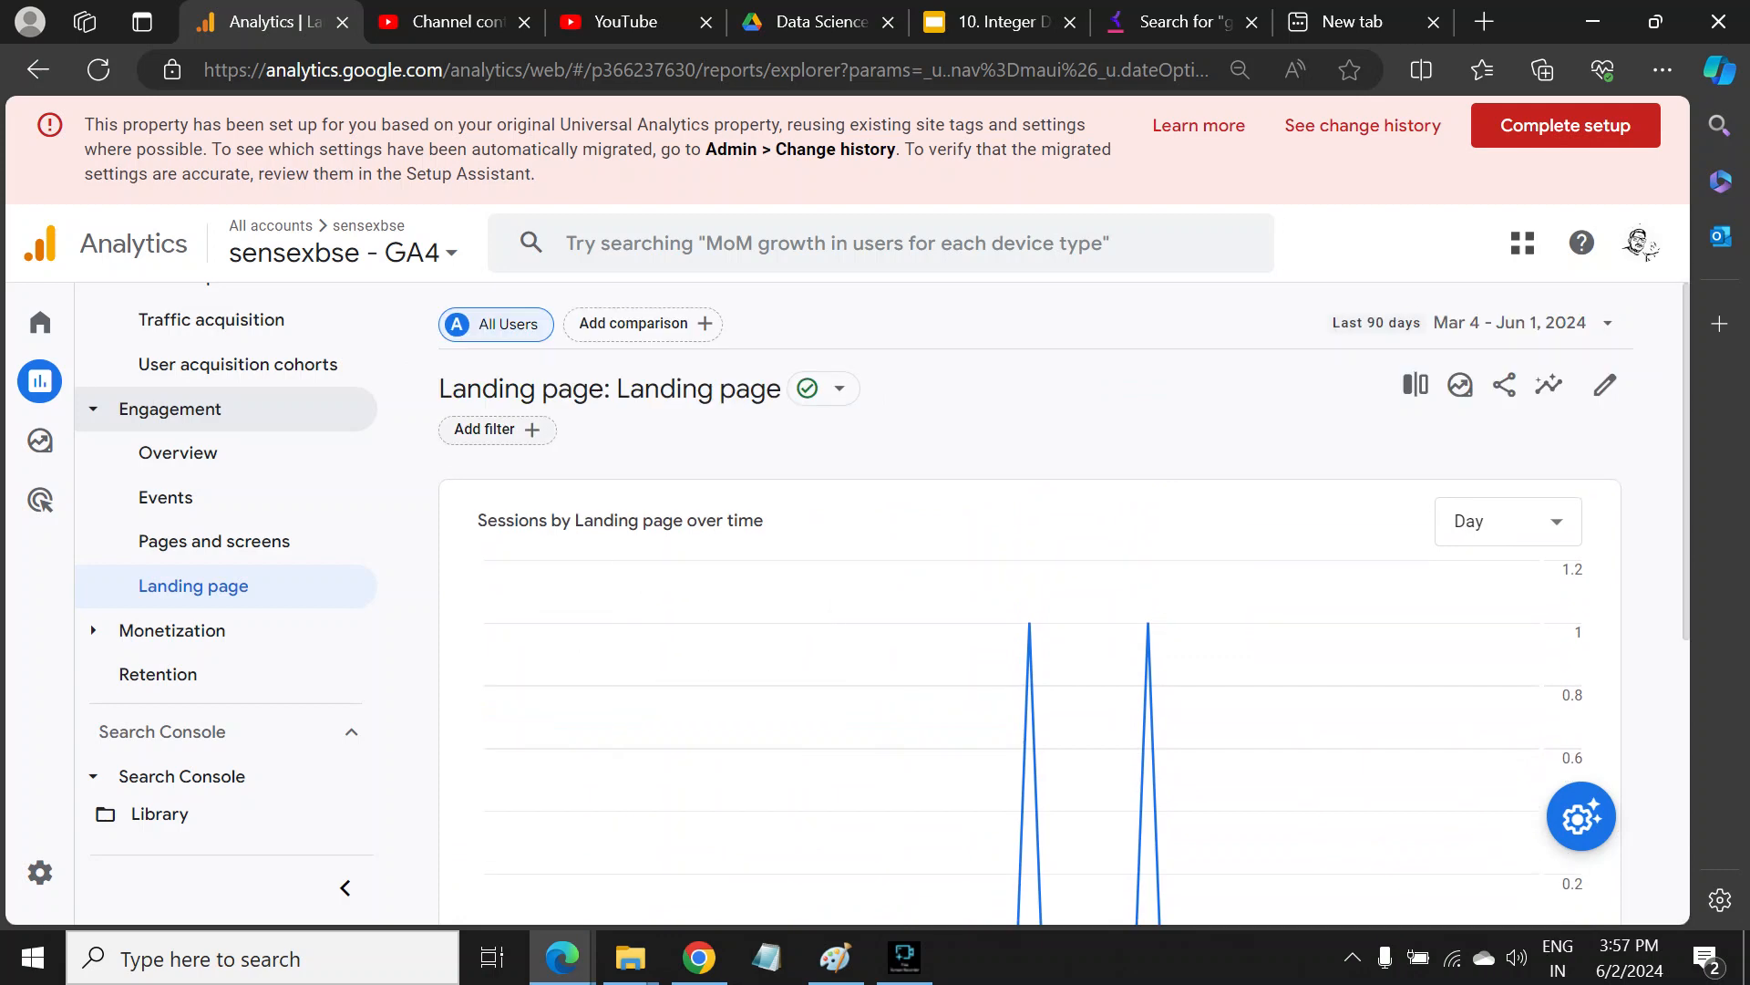
{"action": "scroll", "coordinate": [694, 548], "scroll_direction": "down", "scroll_amount": 5}
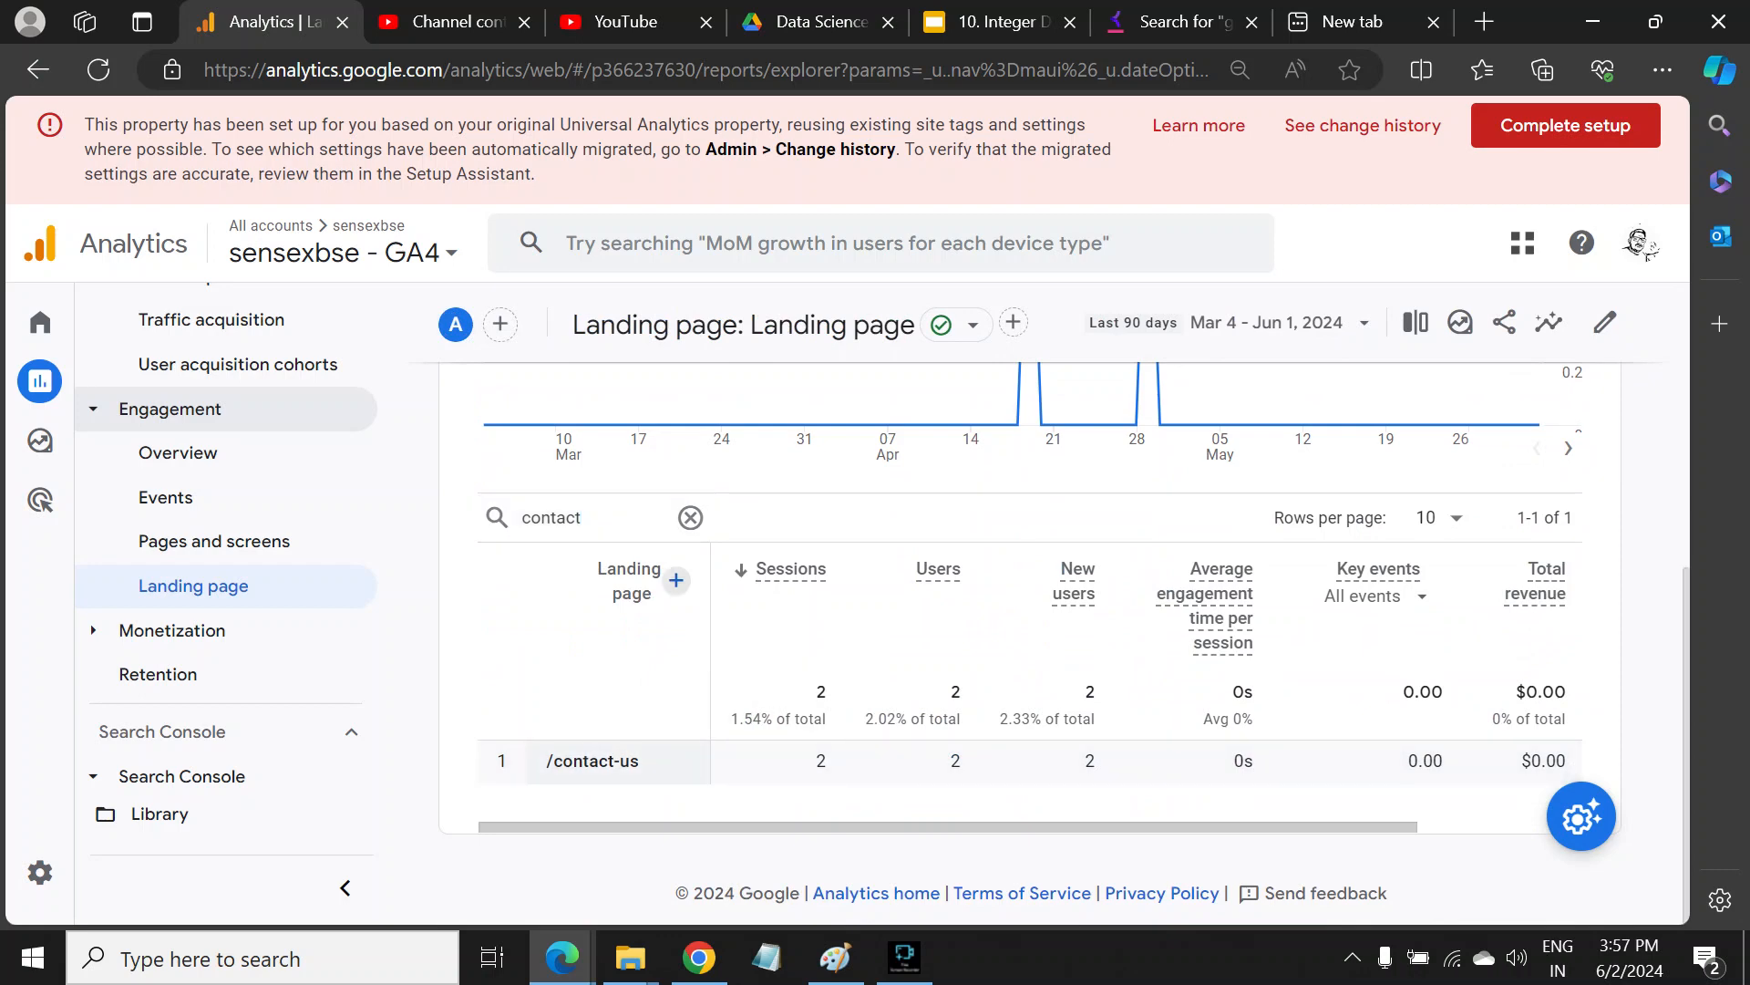
{"action": "left_click", "coordinate": [676, 581]}
{"action": "mouse_move", "coordinate": [729, 340]}
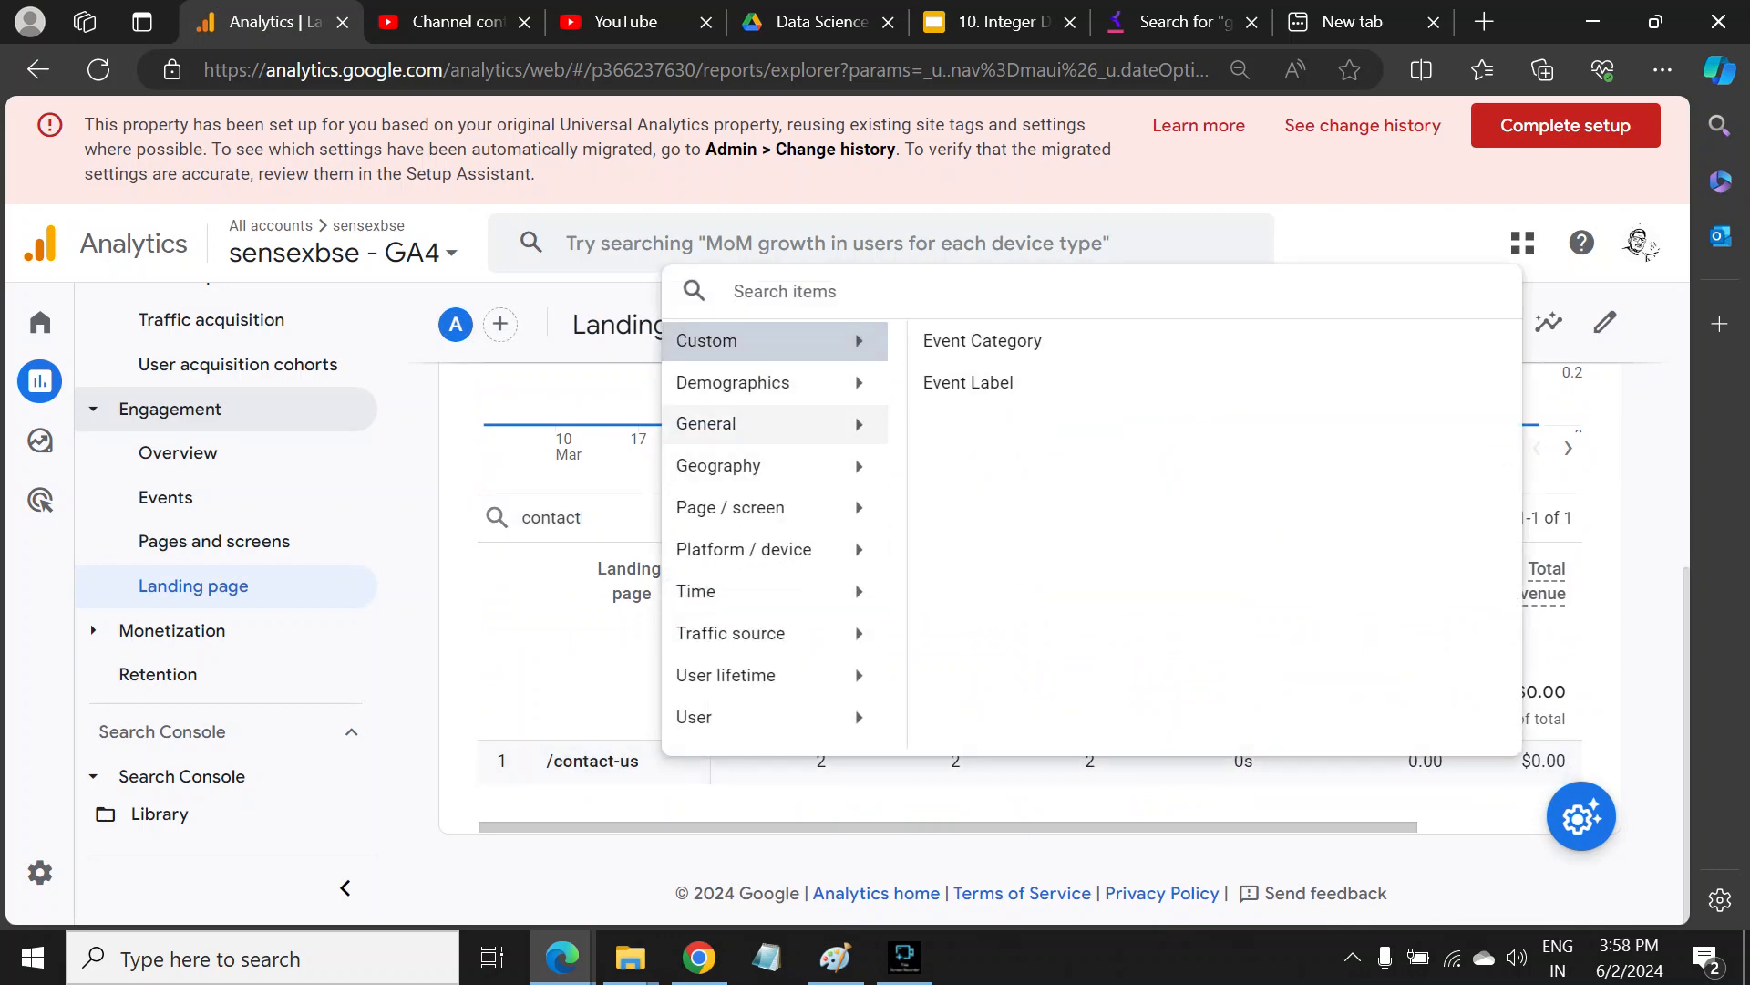
{"action": "left_click", "coordinate": [584, 629]}
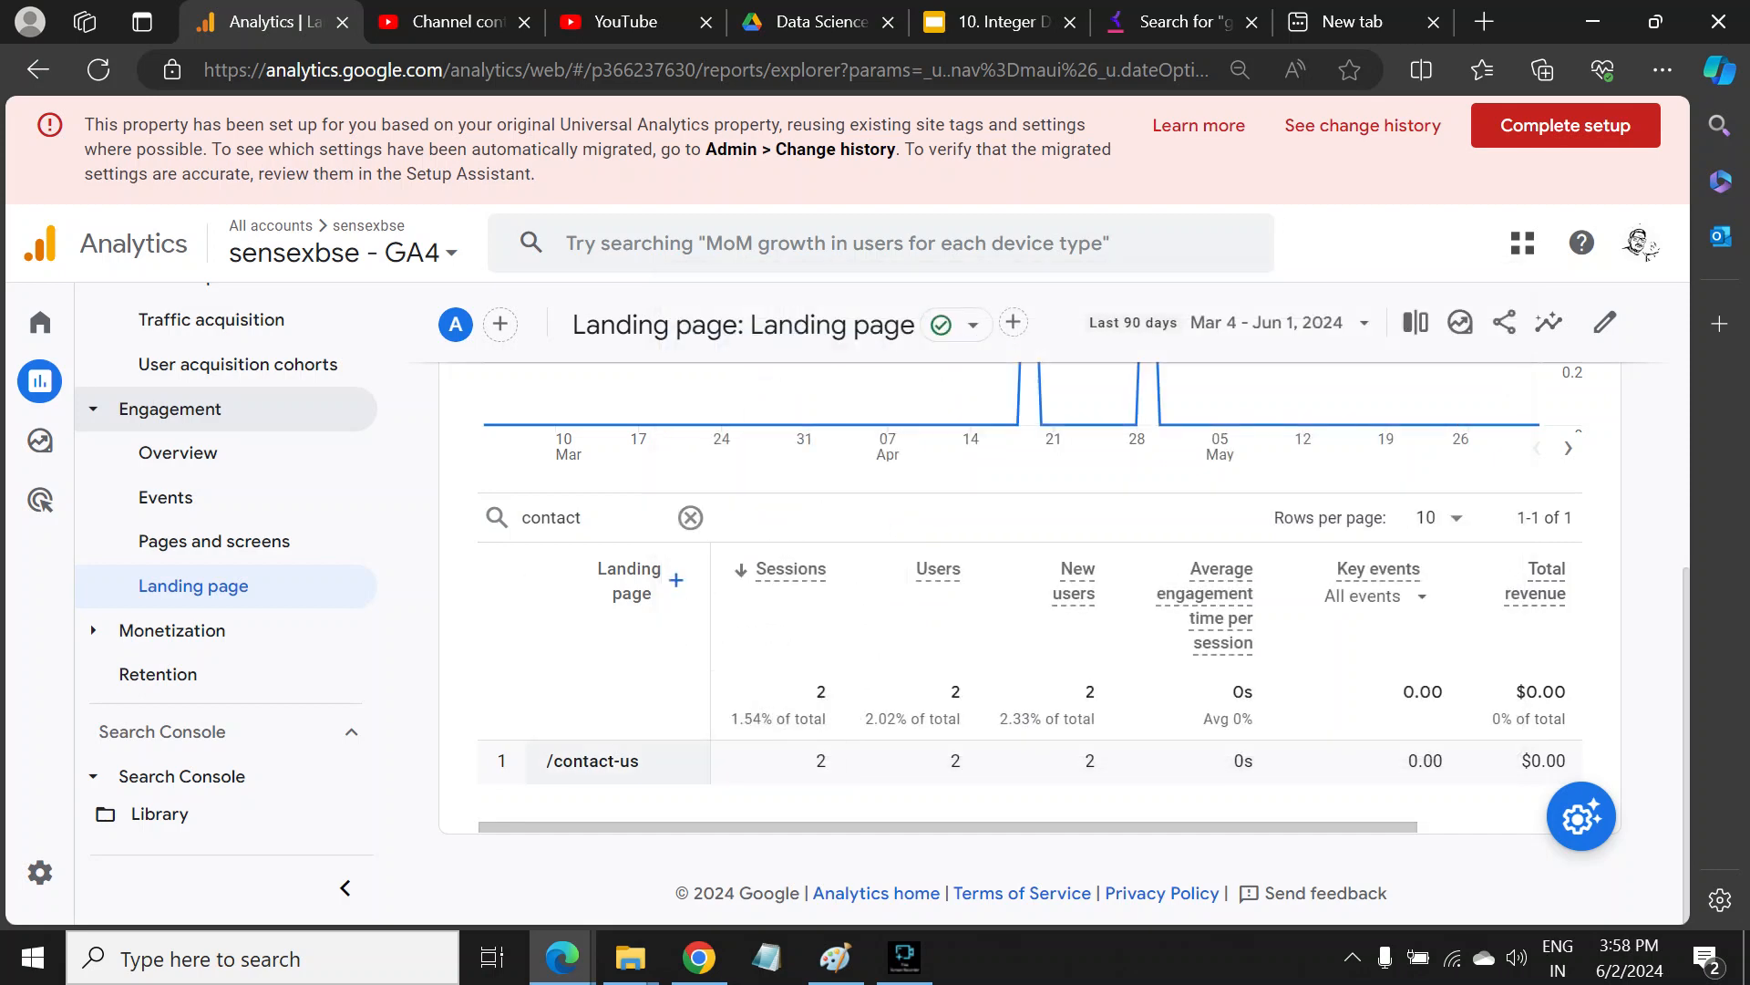
- Add Country as the secondary dimension of the Landing page table and review the report
{"action": "left_click", "coordinate": [677, 579]}
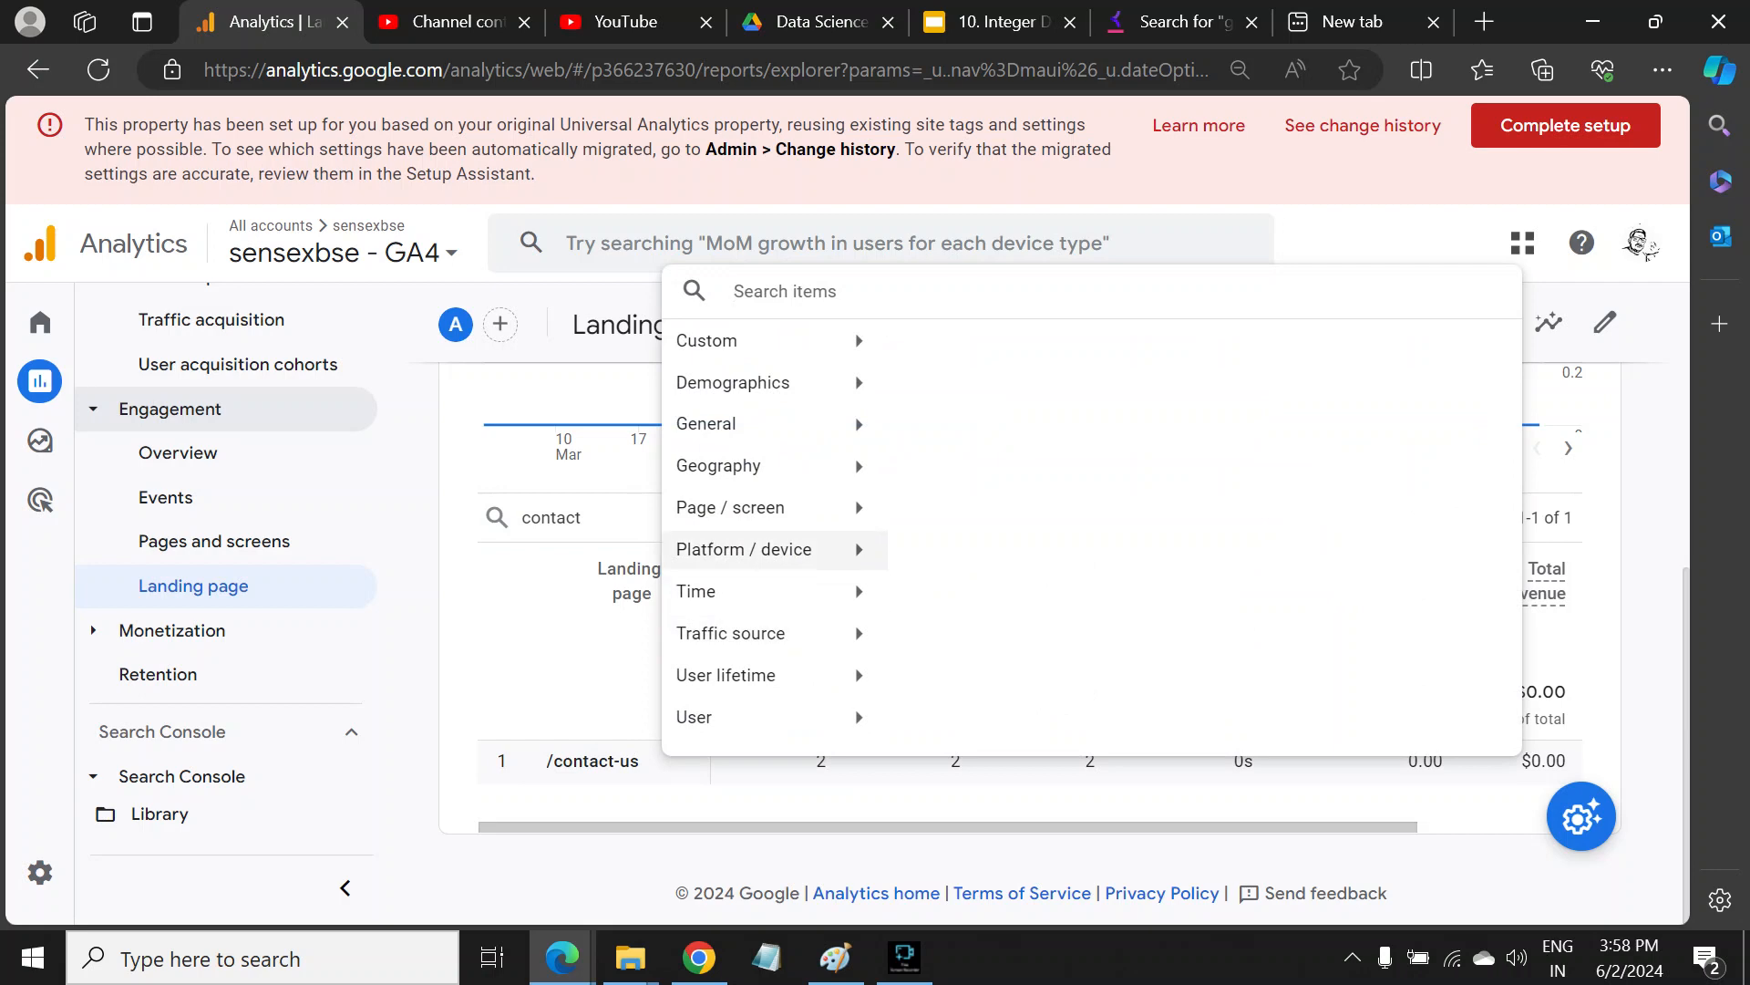
{"action": "mouse_move", "coordinate": [730, 465]}
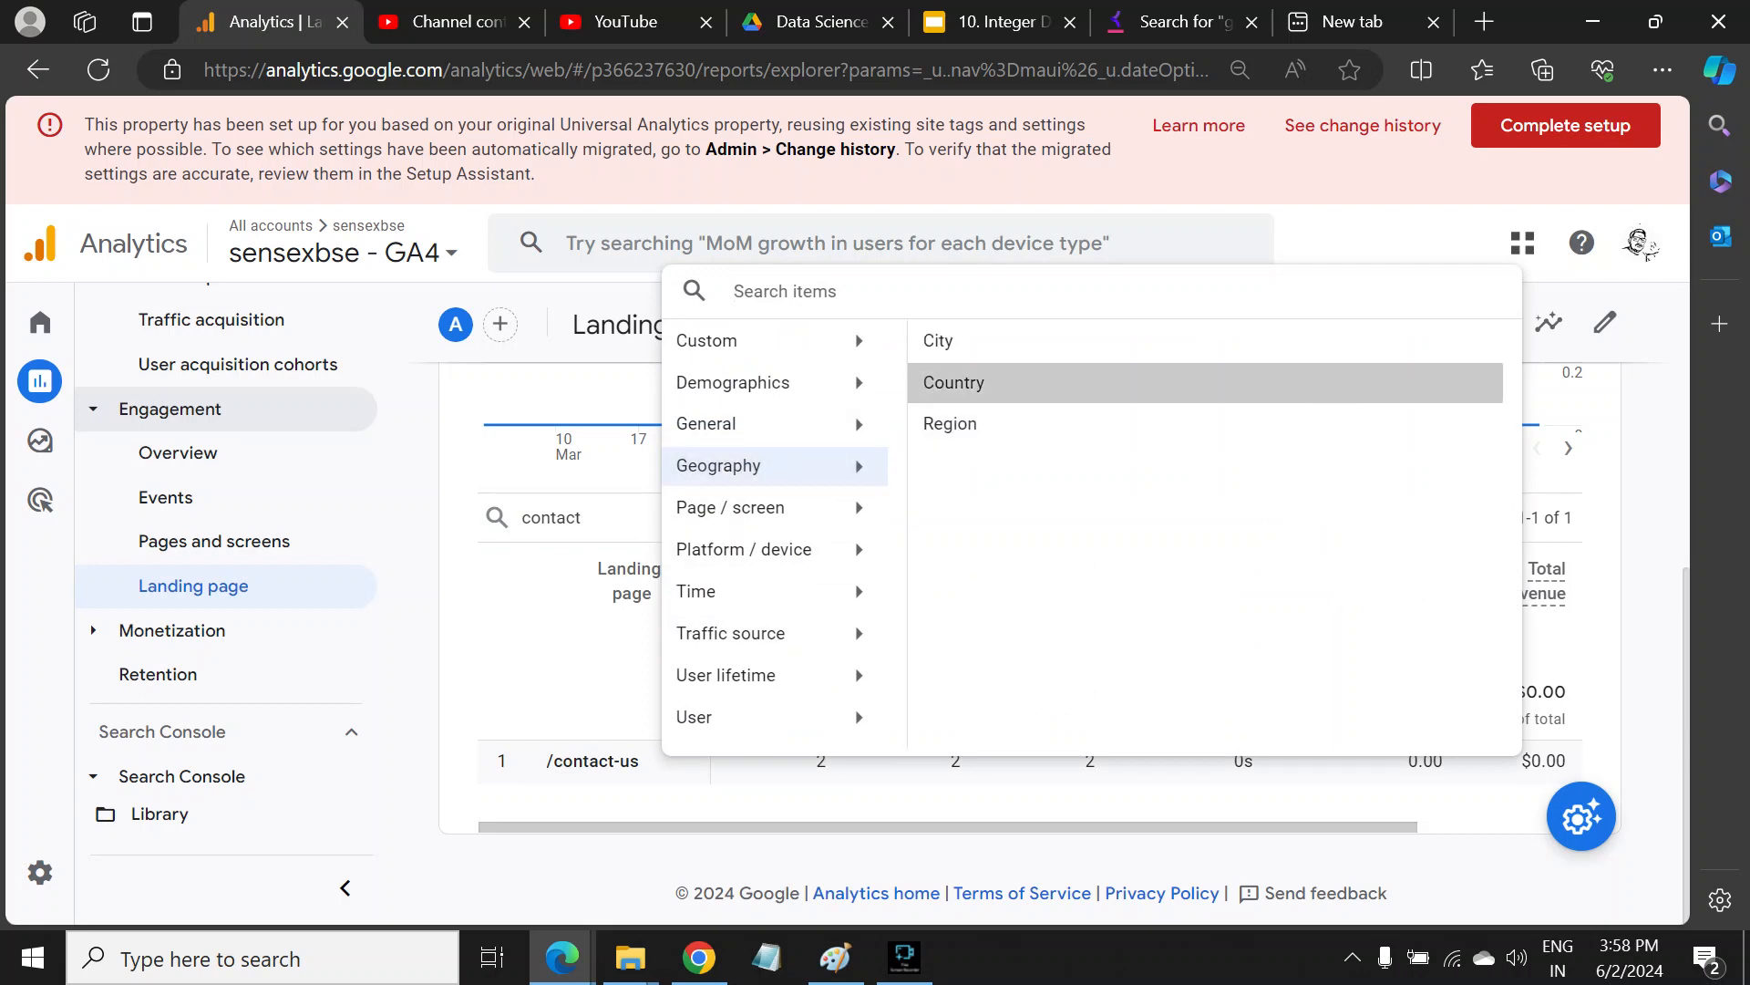
{"action": "left_click", "coordinate": [954, 382]}
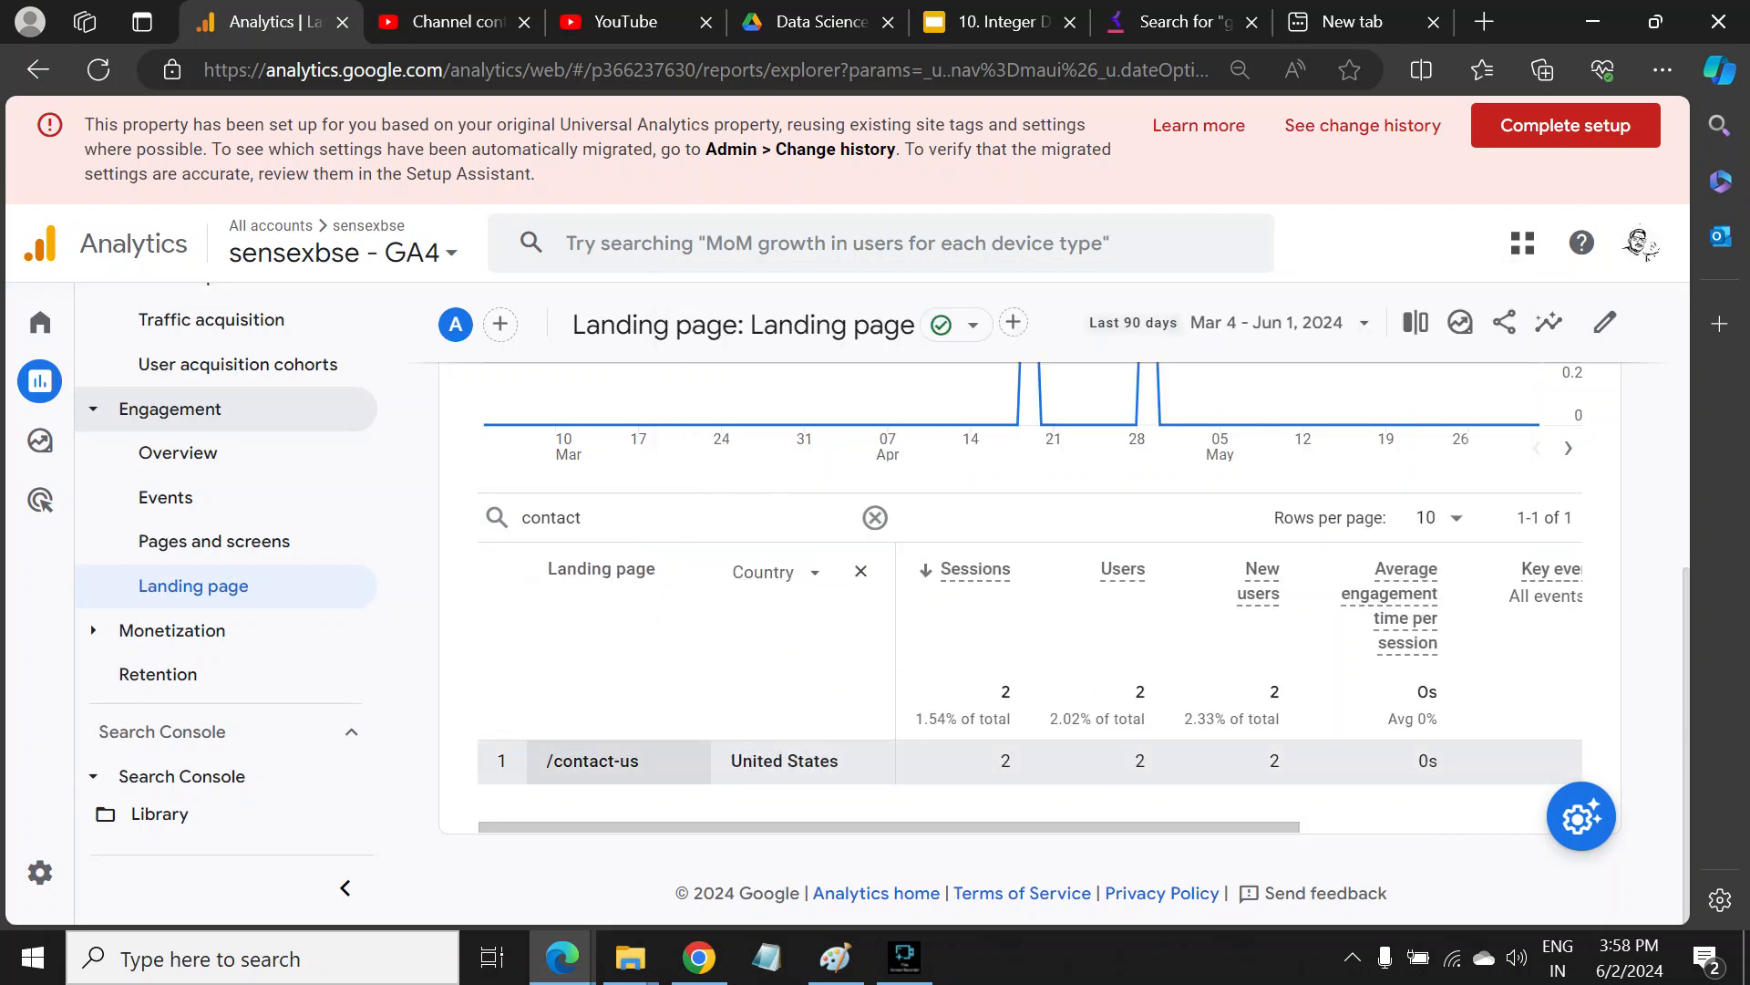
{"action": "scroll", "coordinate": [766, 657], "scroll_direction": "up", "scroll_amount": 3}
{"action": "scroll", "coordinate": [766, 656], "scroll_direction": "down", "scroll_amount": 3}
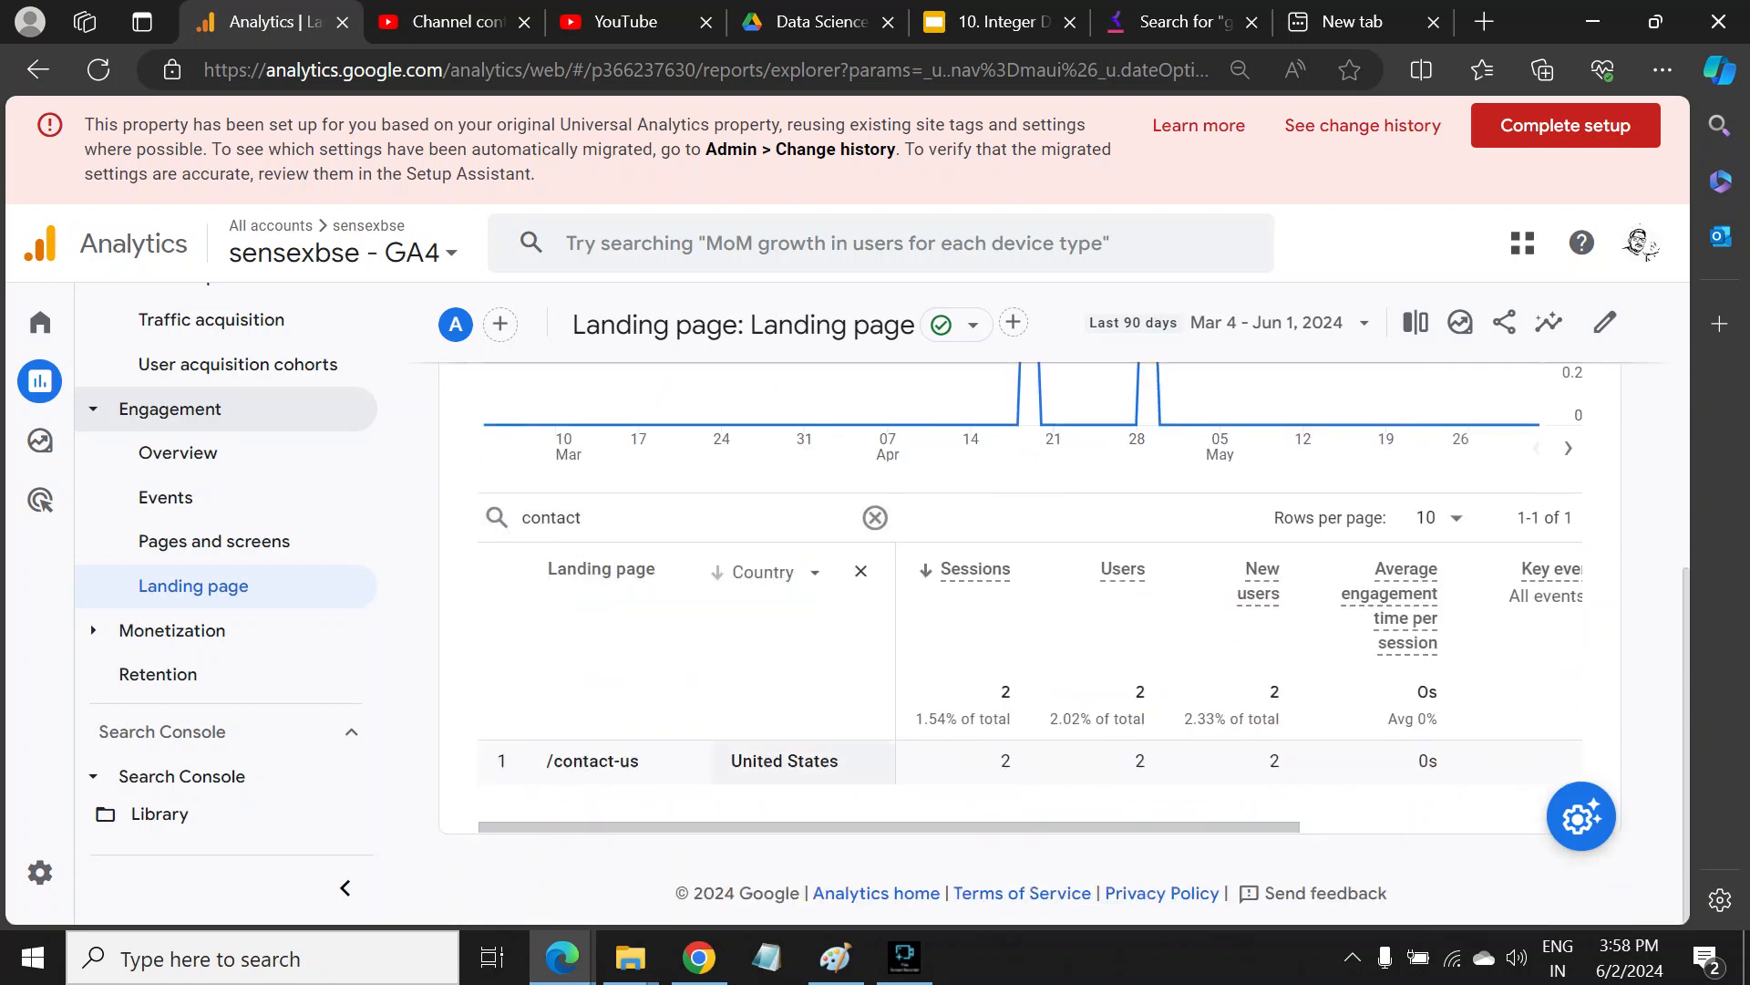
{"action": "scroll", "coordinate": [783, 760], "scroll_direction": "up", "scroll_amount": 5}
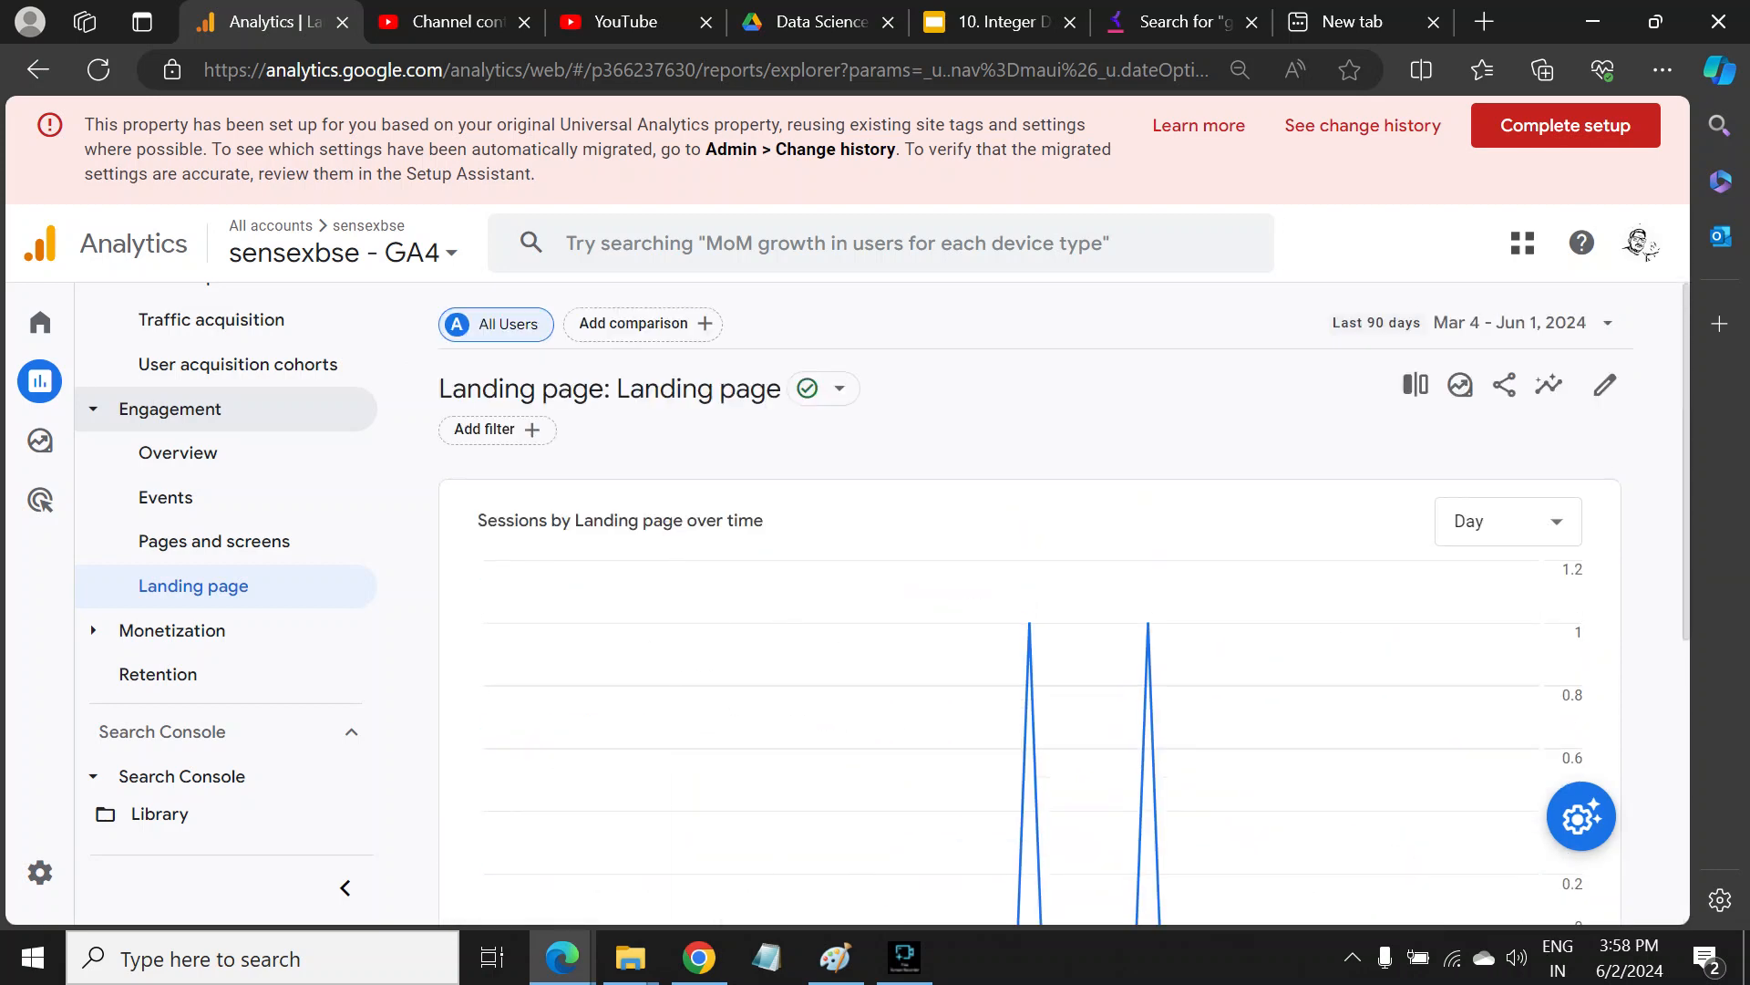